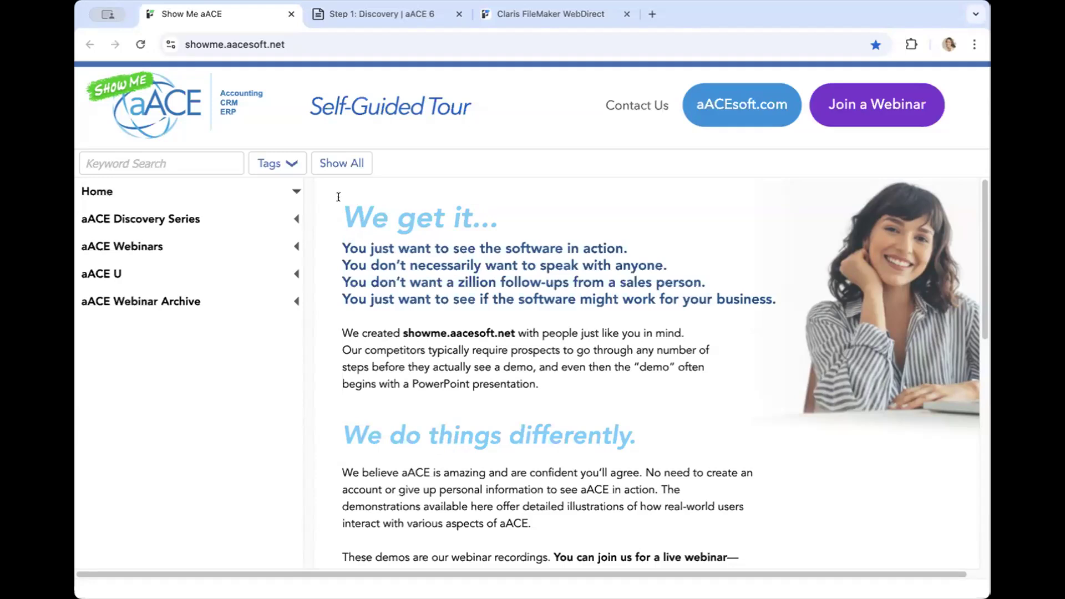
Step: Review the topics in the aACE Discovery Series and aACE Webinars sections of the self-guided tour, collapsing each section when done
click(160, 219)
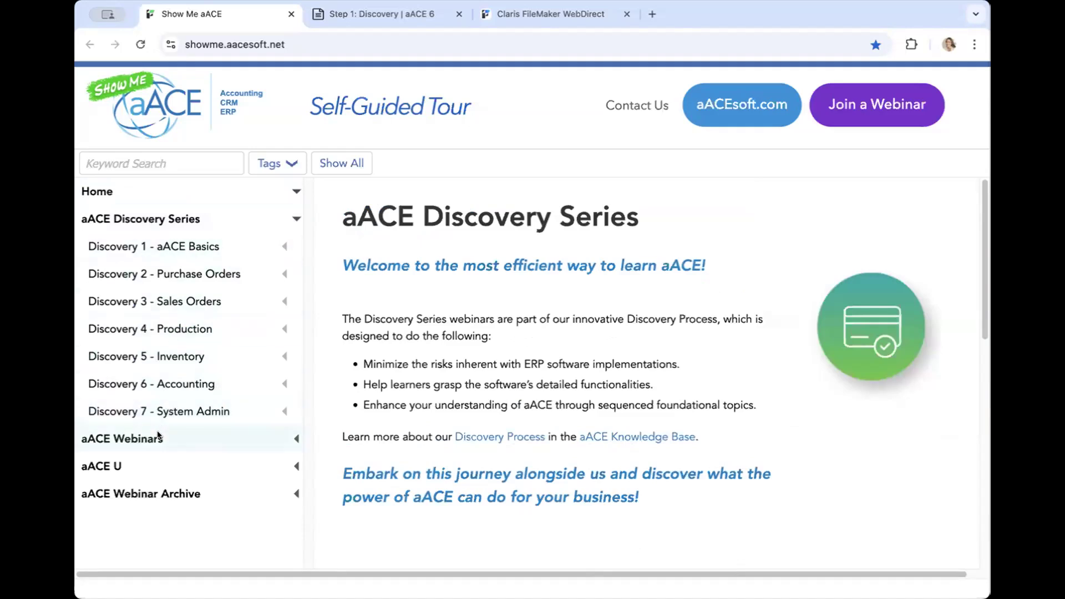
click(183, 221)
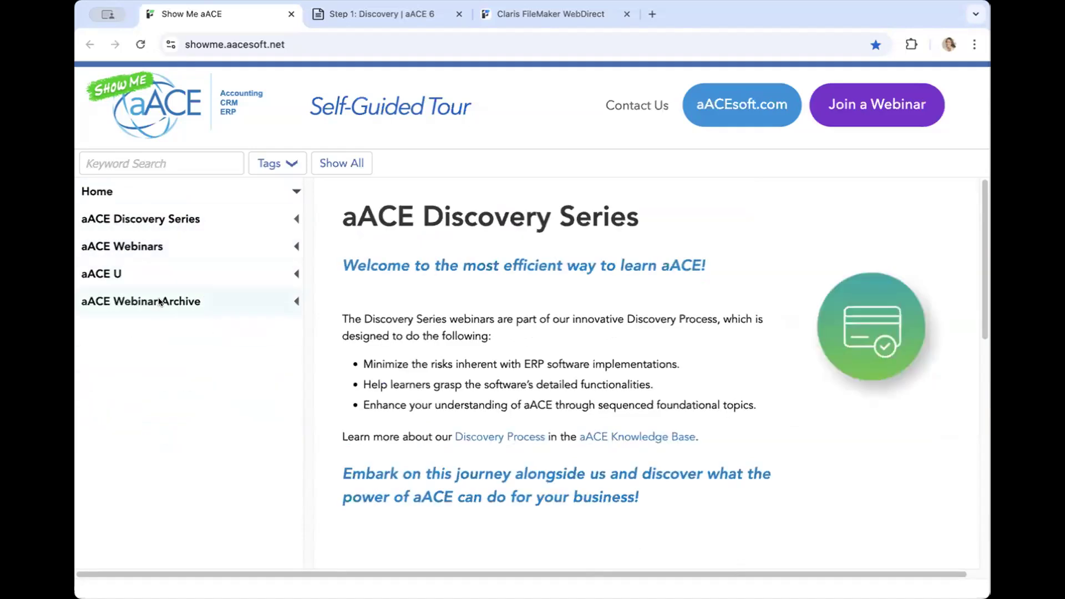
click(156, 247)
scroll(231, 447, down, 2)
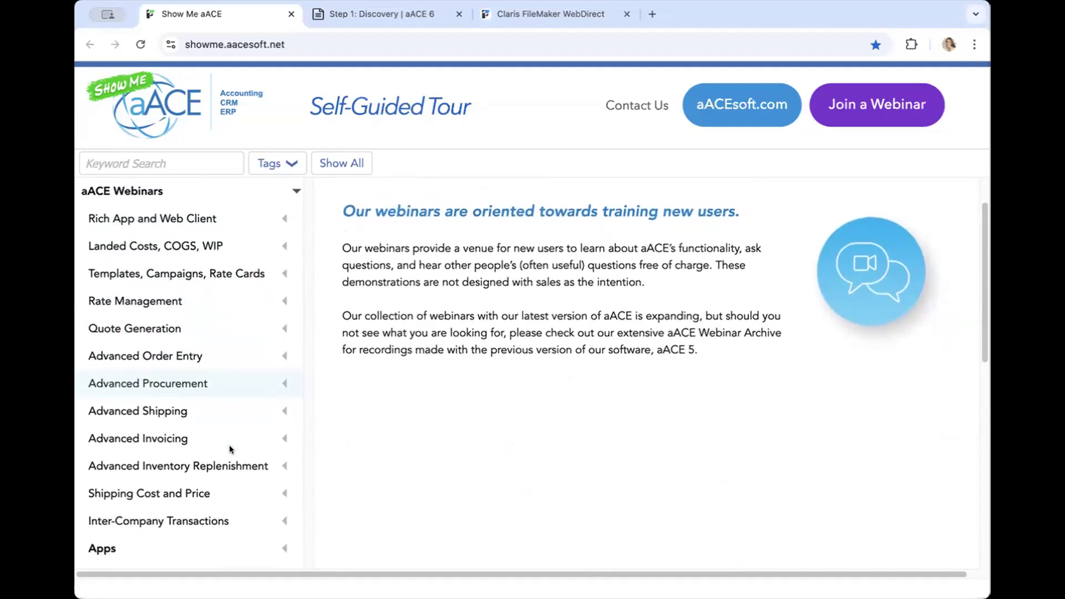
scroll(230, 449, down, 3)
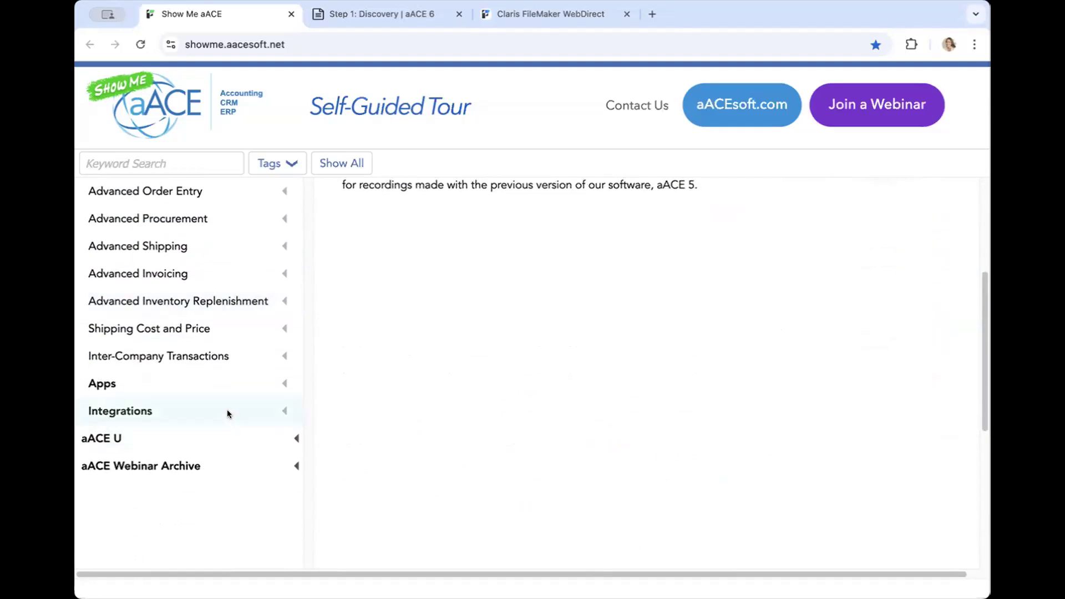
scroll(226, 412, up, 3)
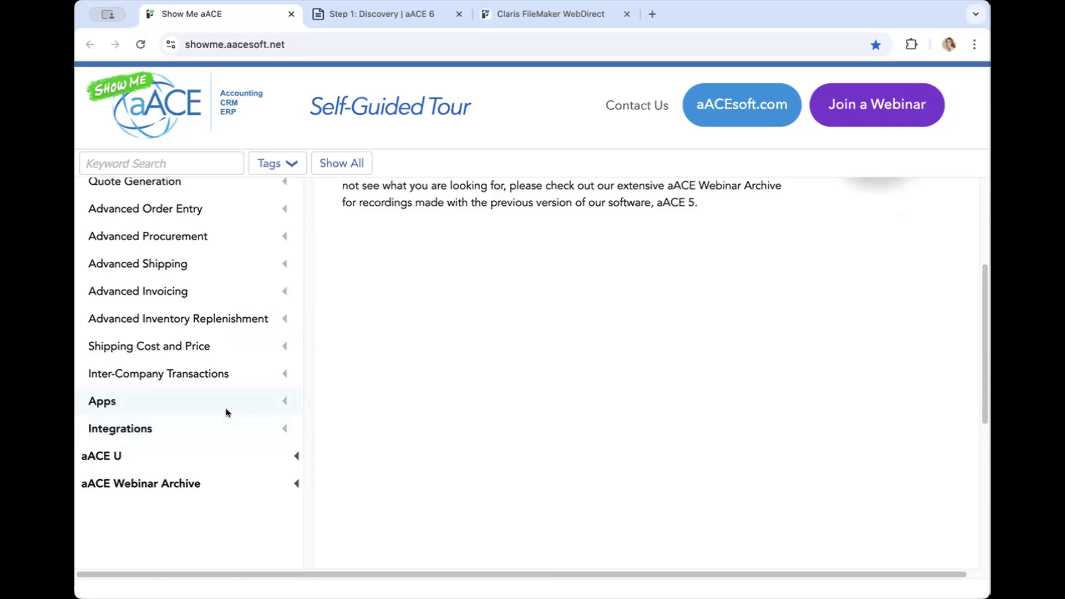
scroll(225, 413, up, 2)
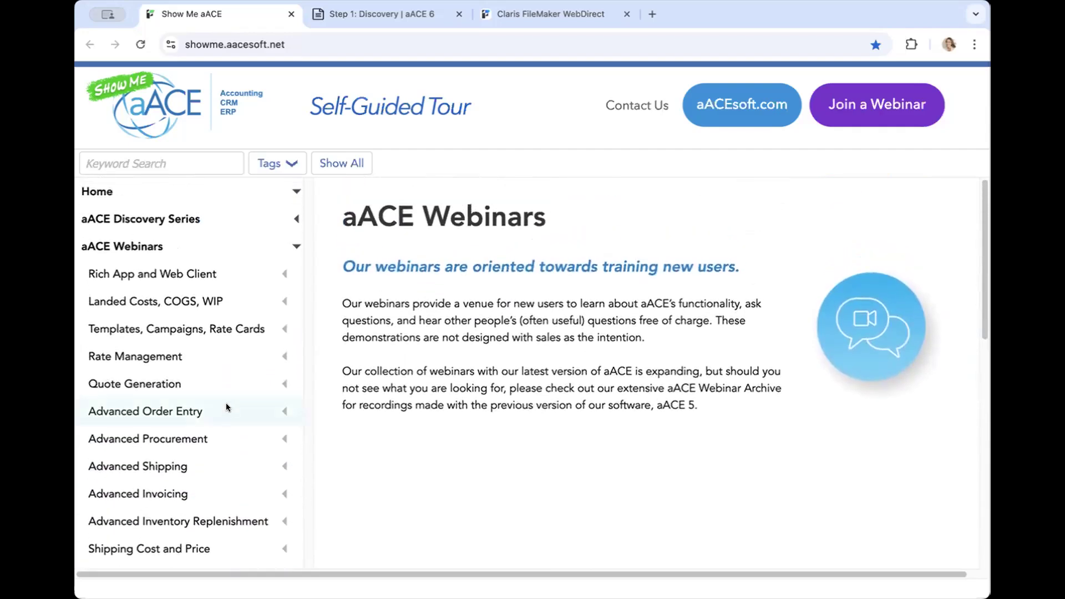
click(134, 234)
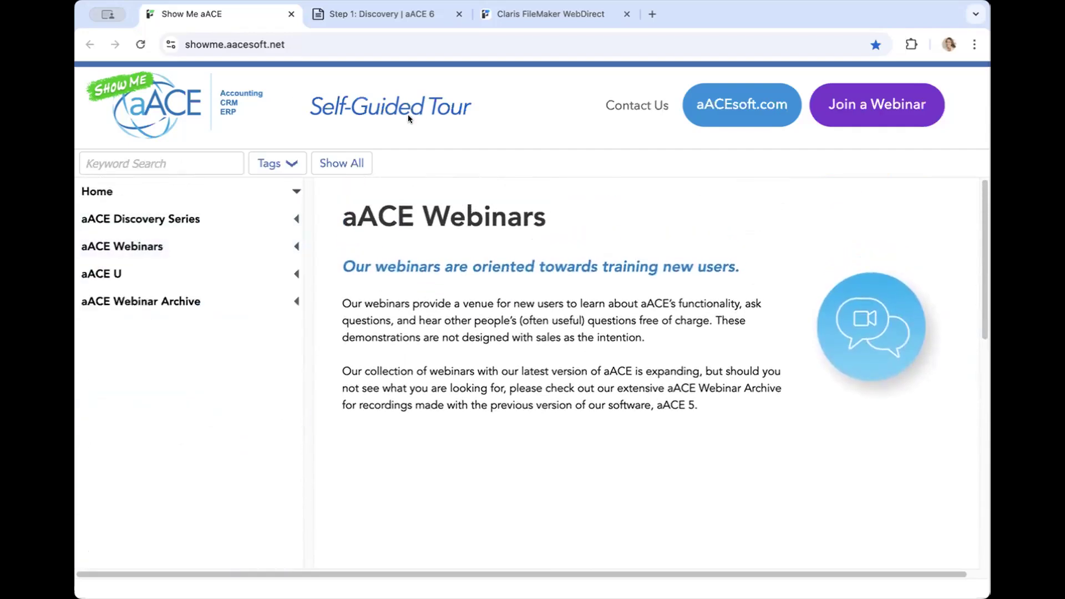
Step: Switch to the Step 1: Discovery article and read through to its list of foundational training guides
click(411, 21)
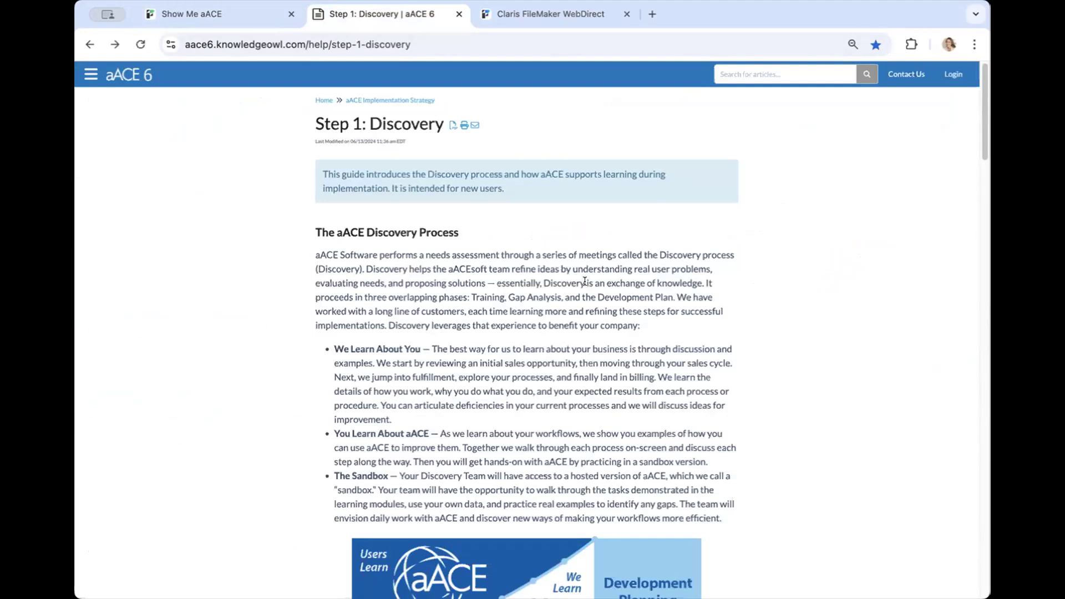
scroll(584, 281, down, 5)
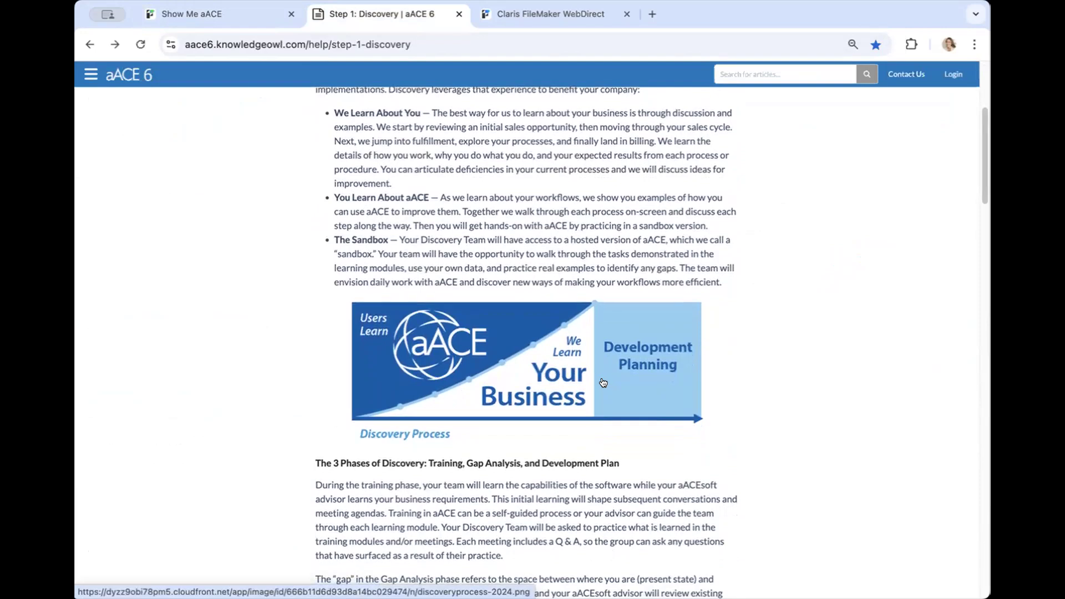
scroll(604, 382, down, 1)
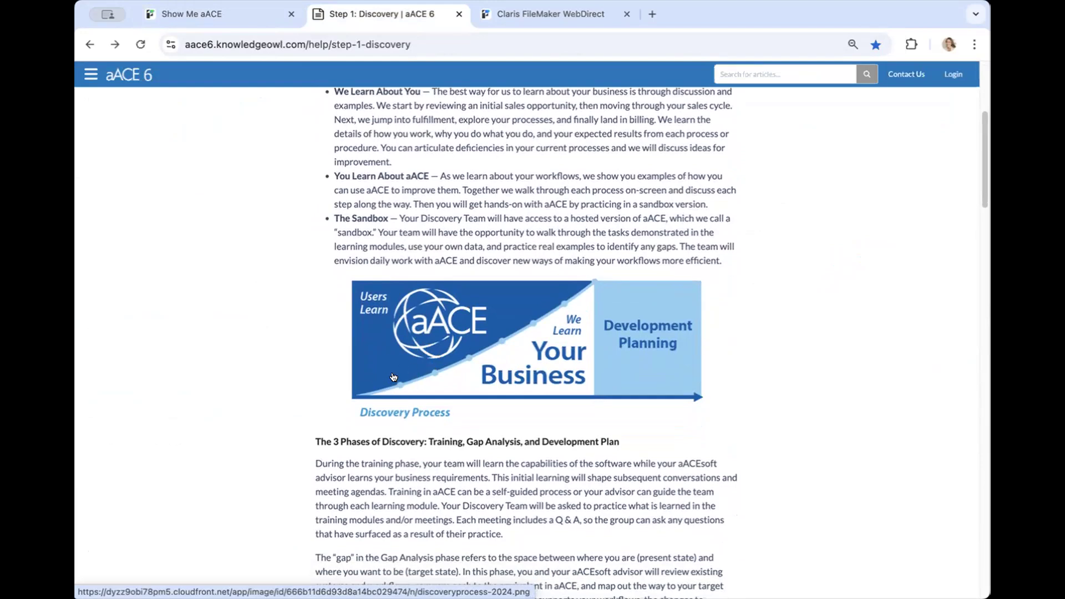
scroll(393, 377, down, 10)
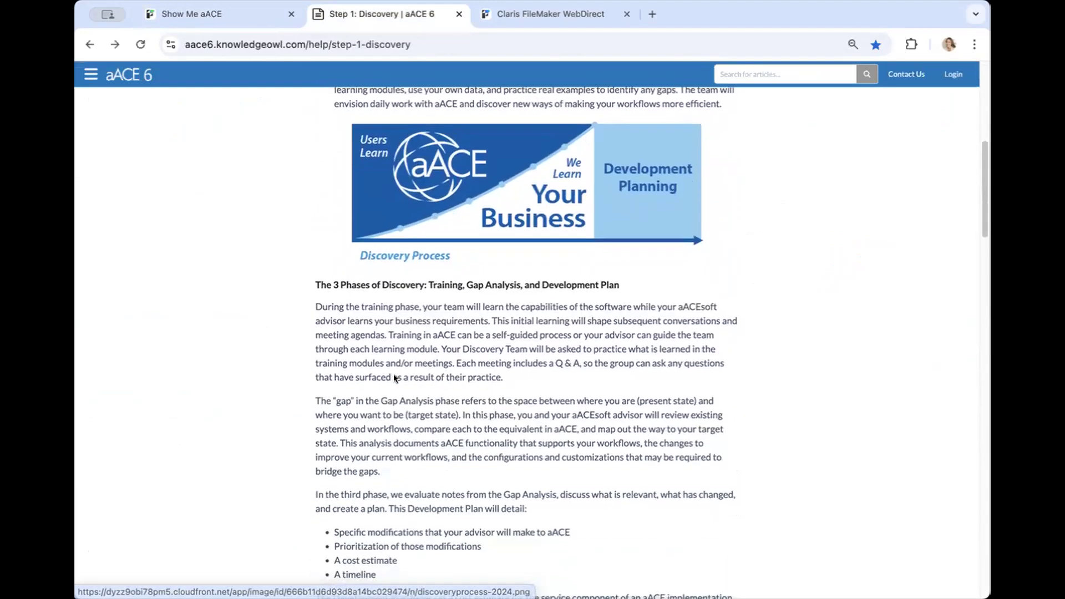
scroll(393, 373, down, 5)
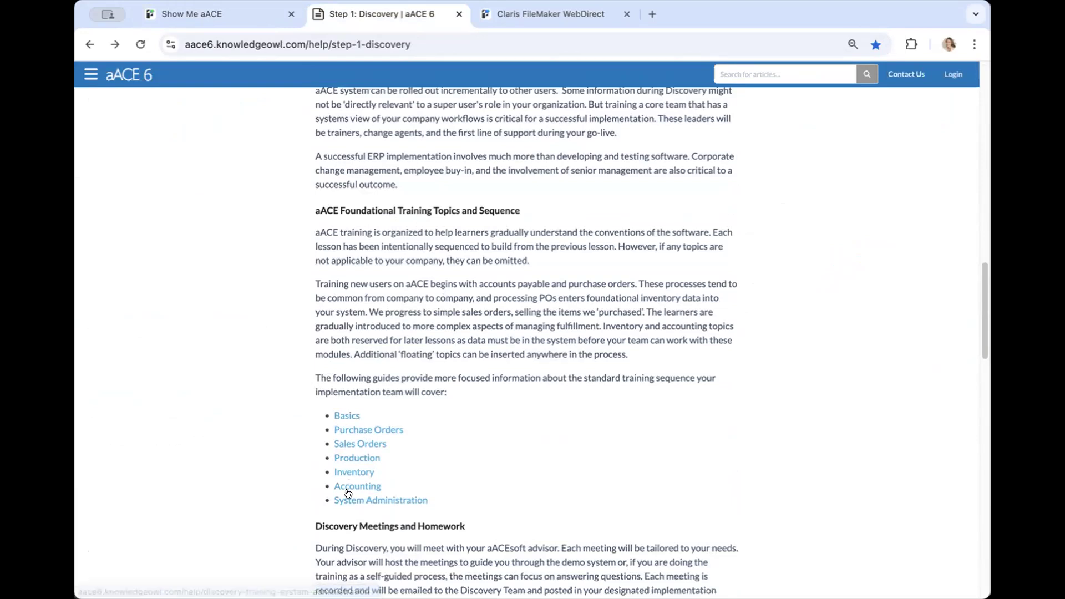
Step: Open the Basics training guide and skim its main menu, zoom, data types and list view search exercises
click(338, 417)
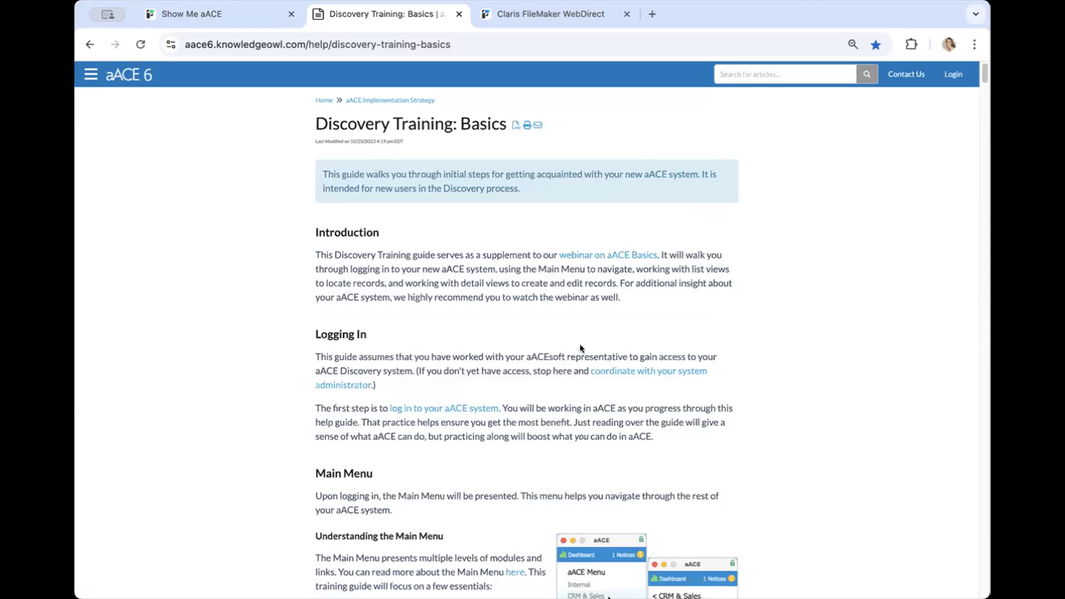
scroll(567, 389, down, 10)
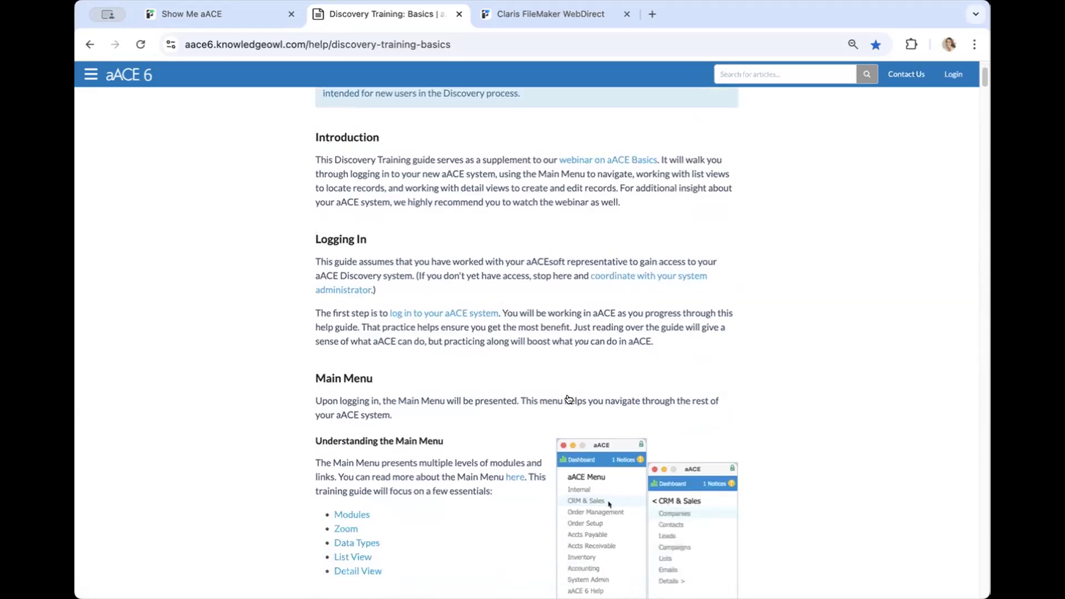
scroll(568, 403, down, 8)
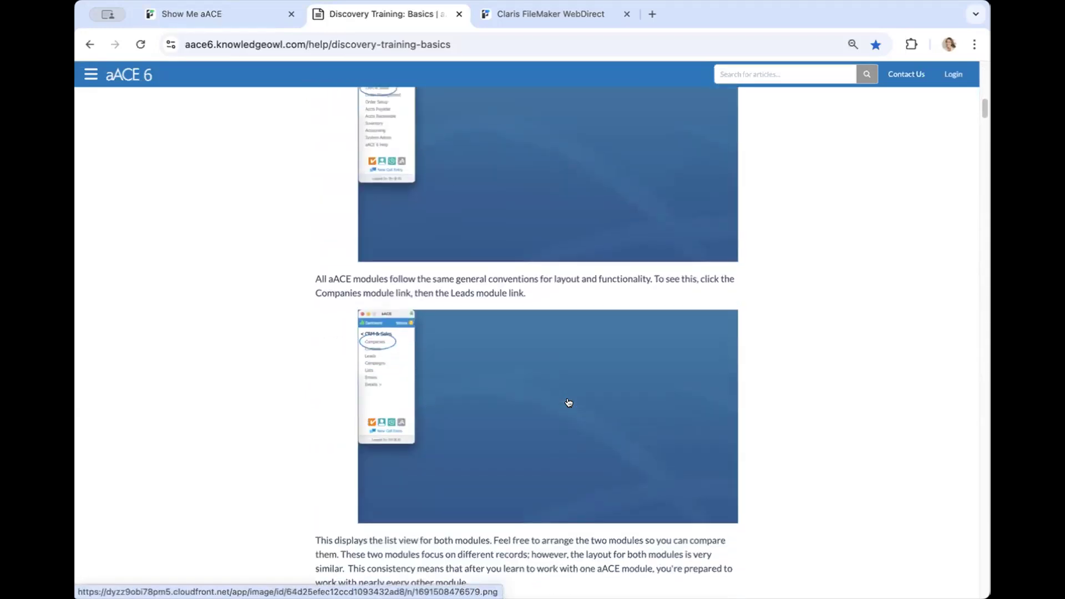
scroll(568, 399, down, 4)
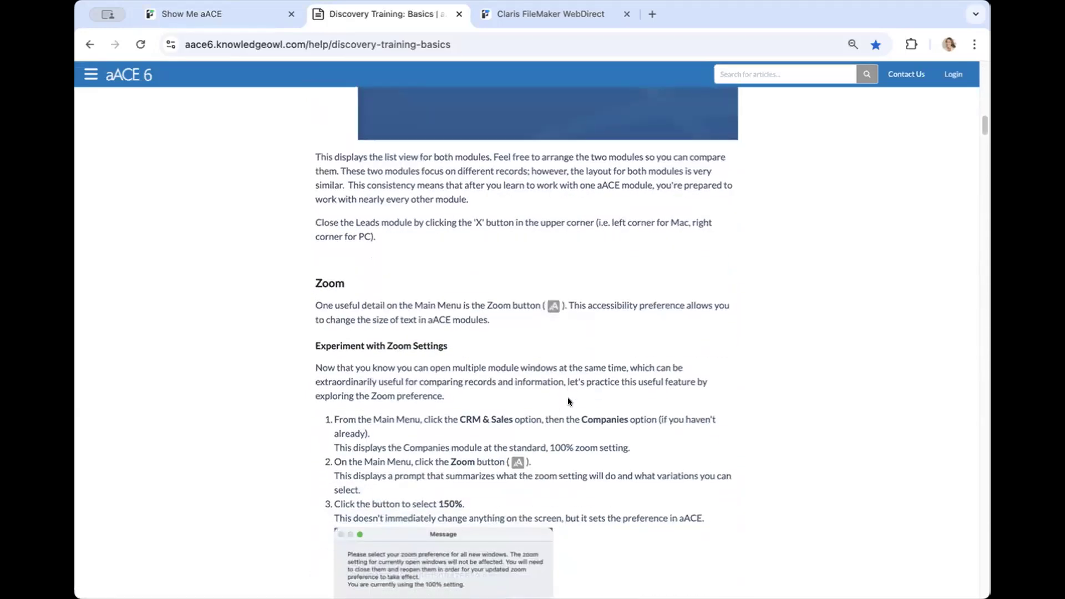
scroll(568, 400, down, 7)
scroll(568, 400, down, 10)
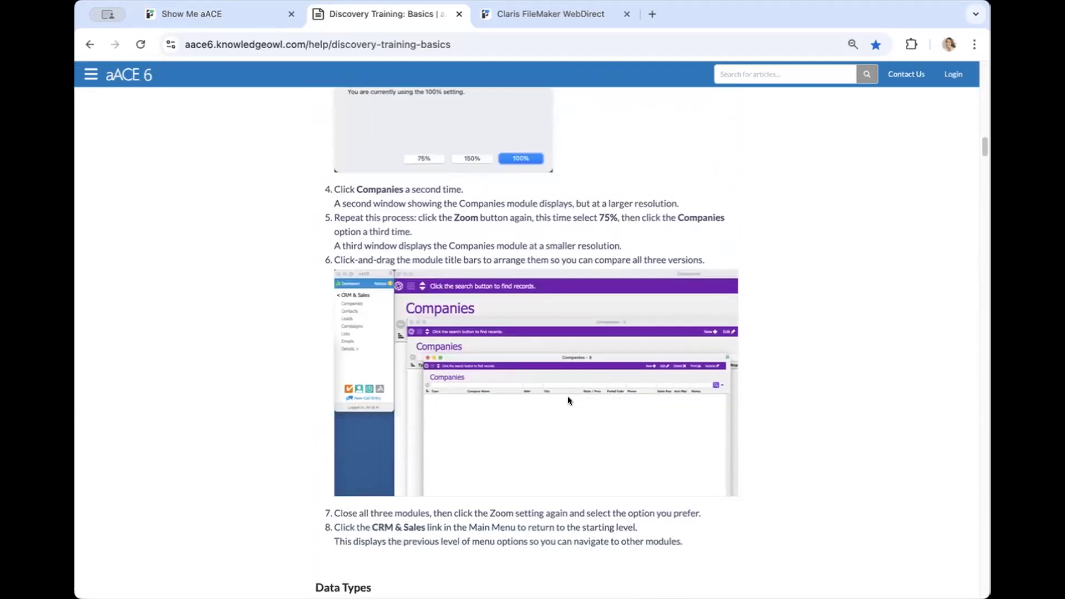
scroll(568, 398, down, 12)
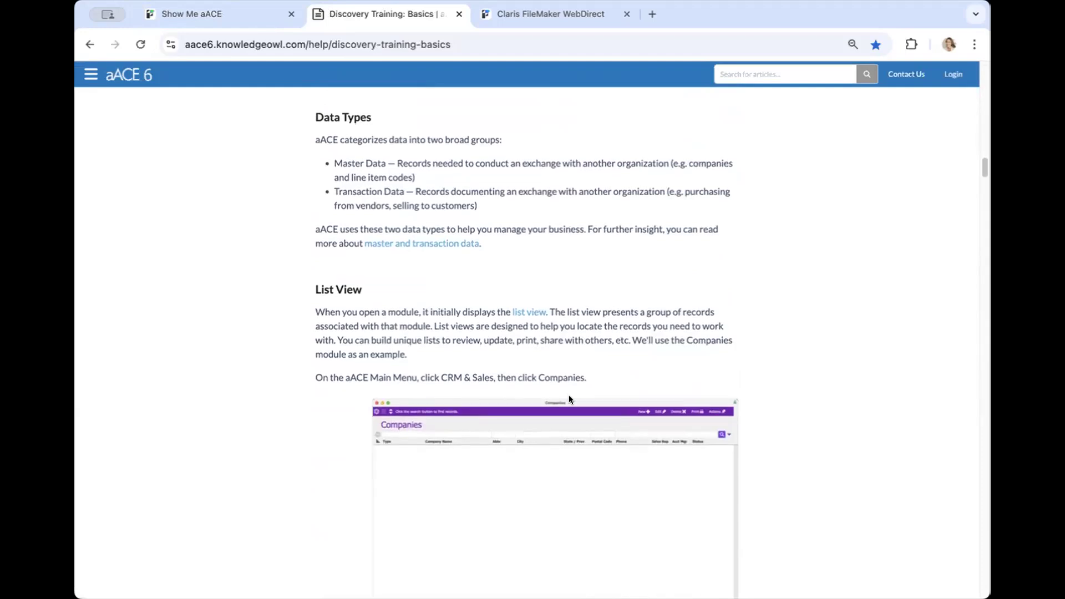
scroll(570, 399, down, 10)
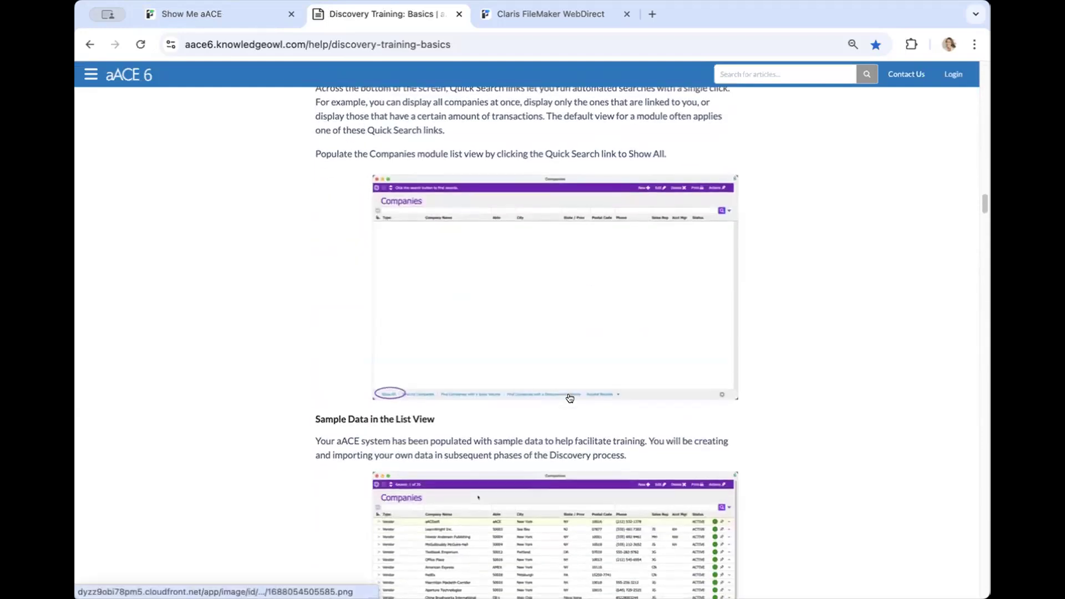
scroll(569, 398, down, 8)
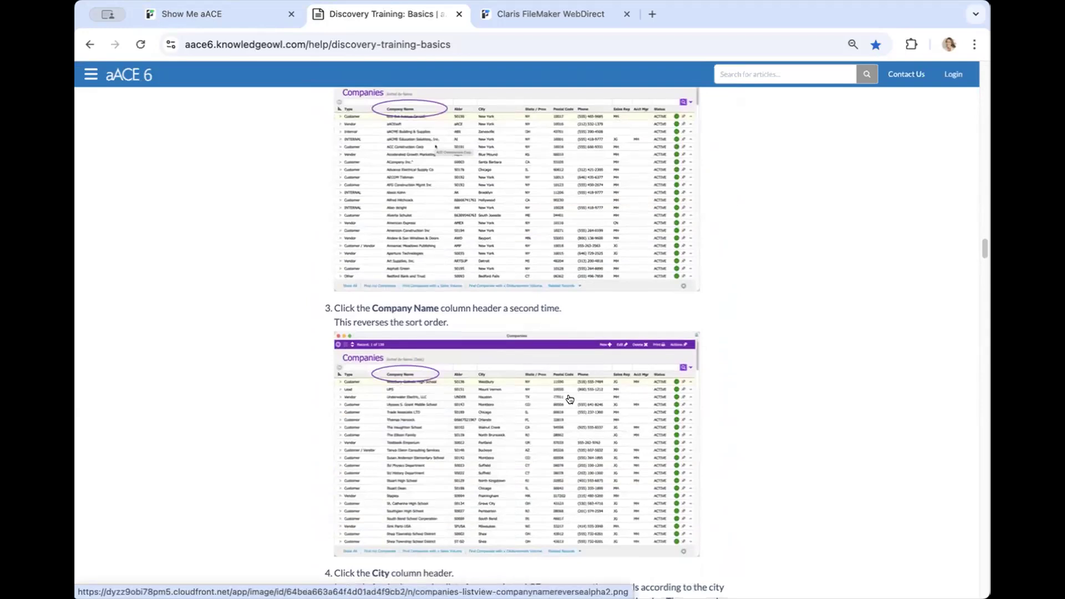
scroll(570, 399, down, 2)
scroll(569, 399, down, 17)
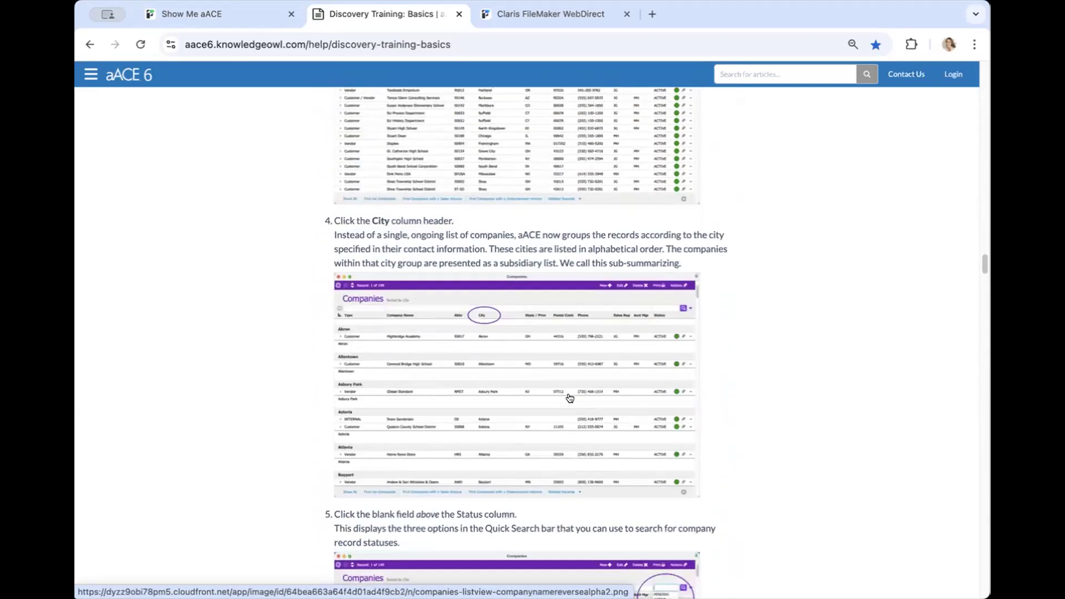
scroll(570, 395, down, 9)
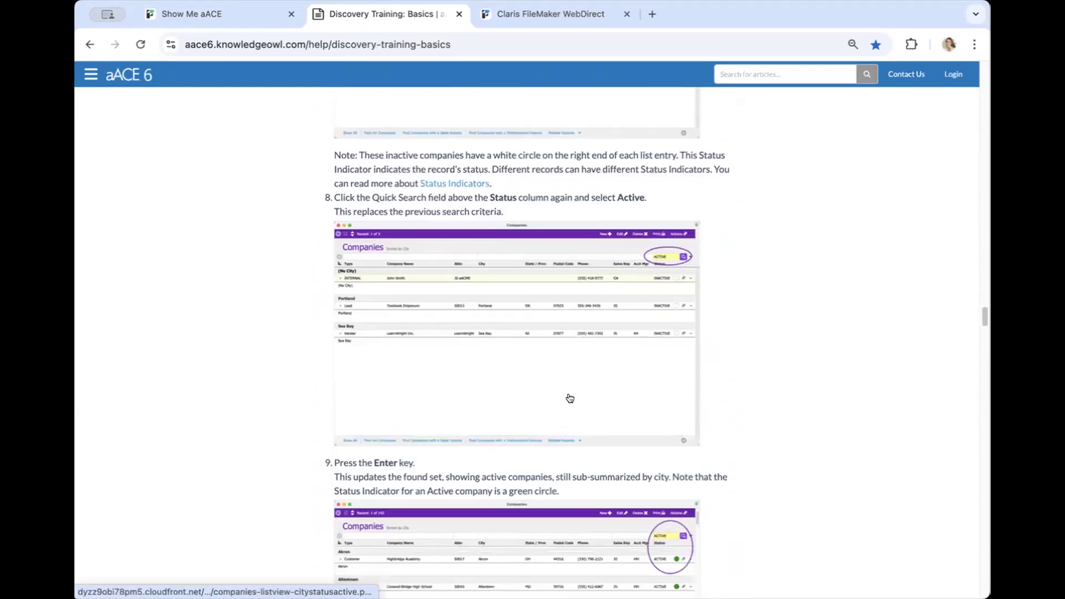
scroll(570, 398, down, 7)
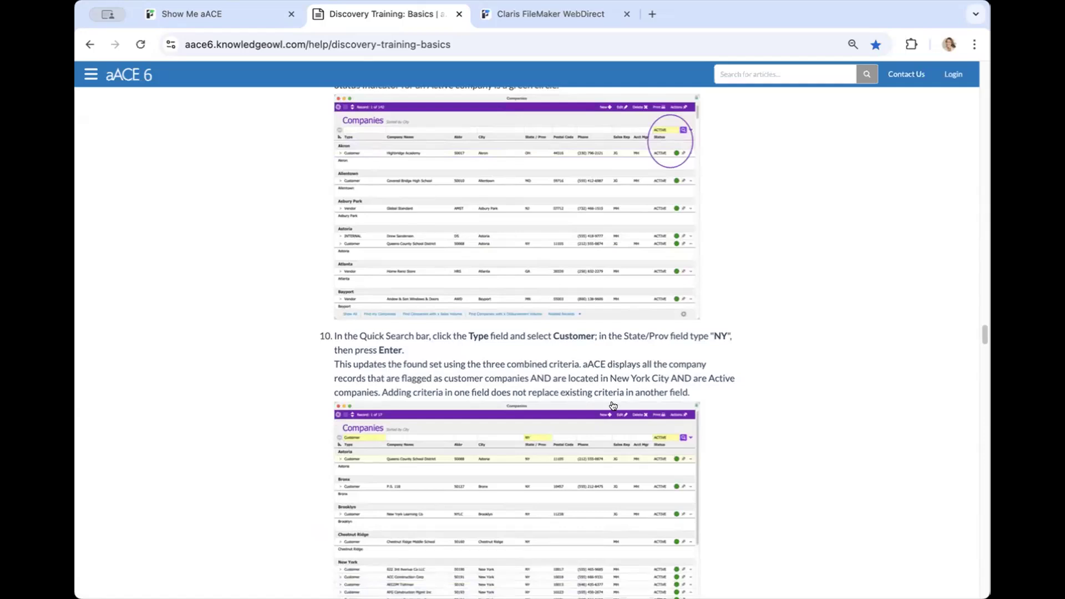
scroll(780, 414, down, 10)
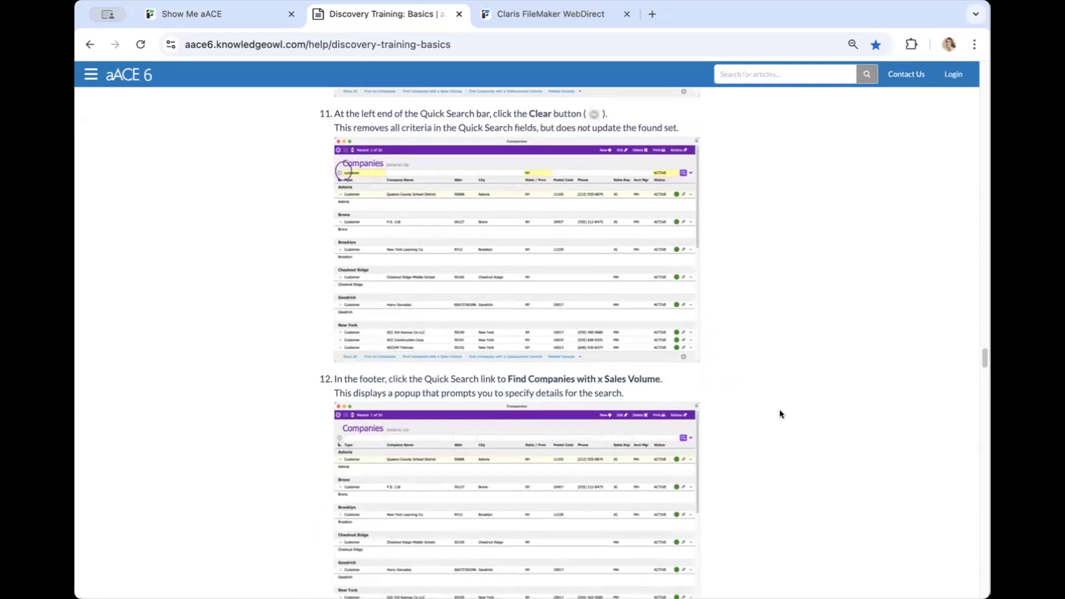
scroll(780, 413, down, 5)
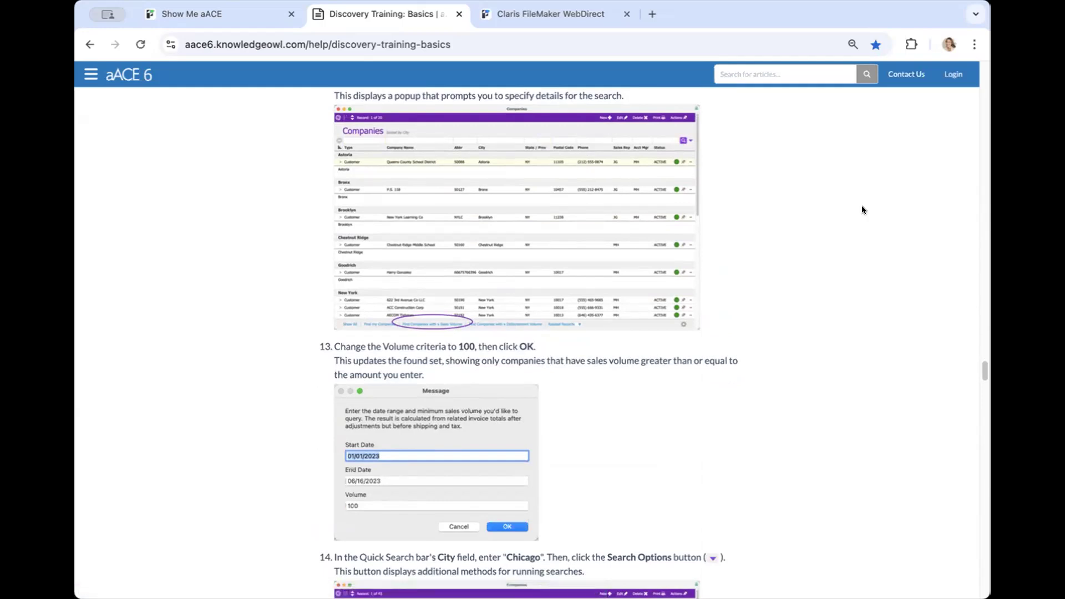
Step: Switch to the Claris FileMaker WebDirect page and sign in to DEMO_aACE6 with the prefilled account credentials
click(497, 18)
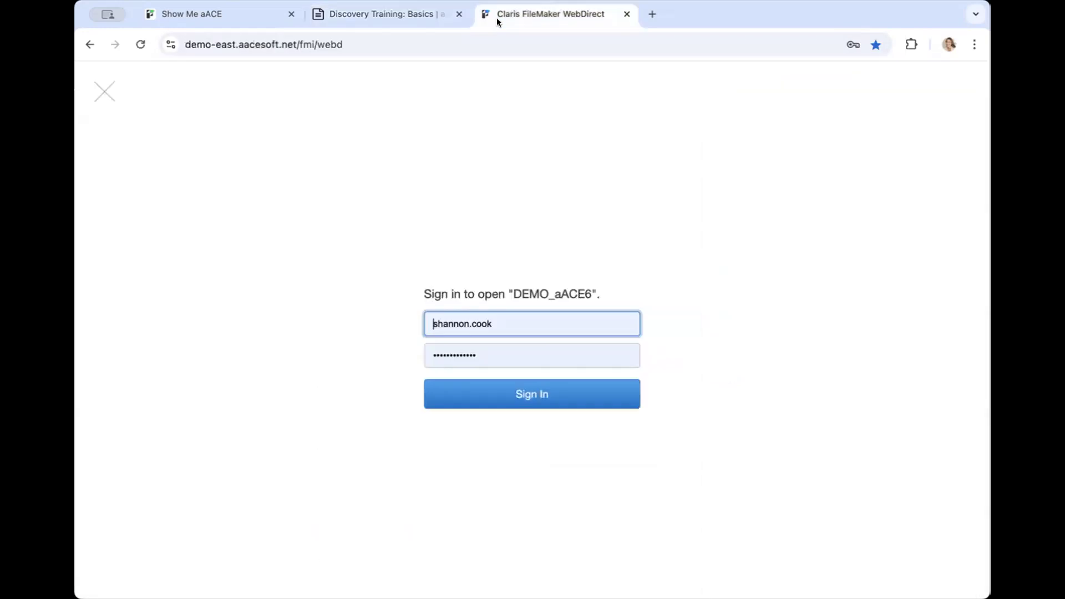
key(super+Tab)
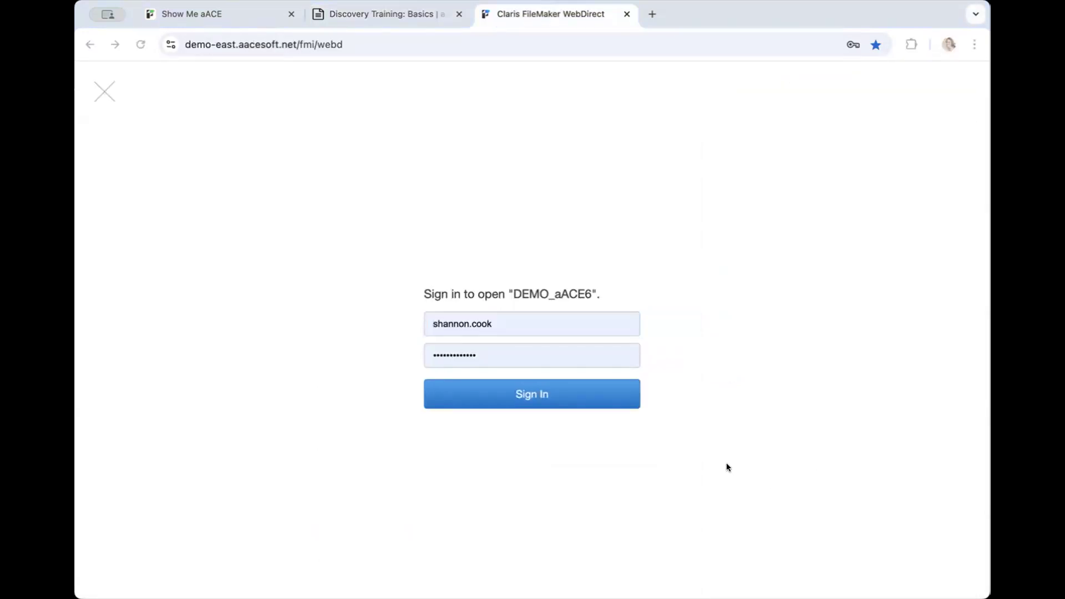
click(575, 393)
click(575, 393)
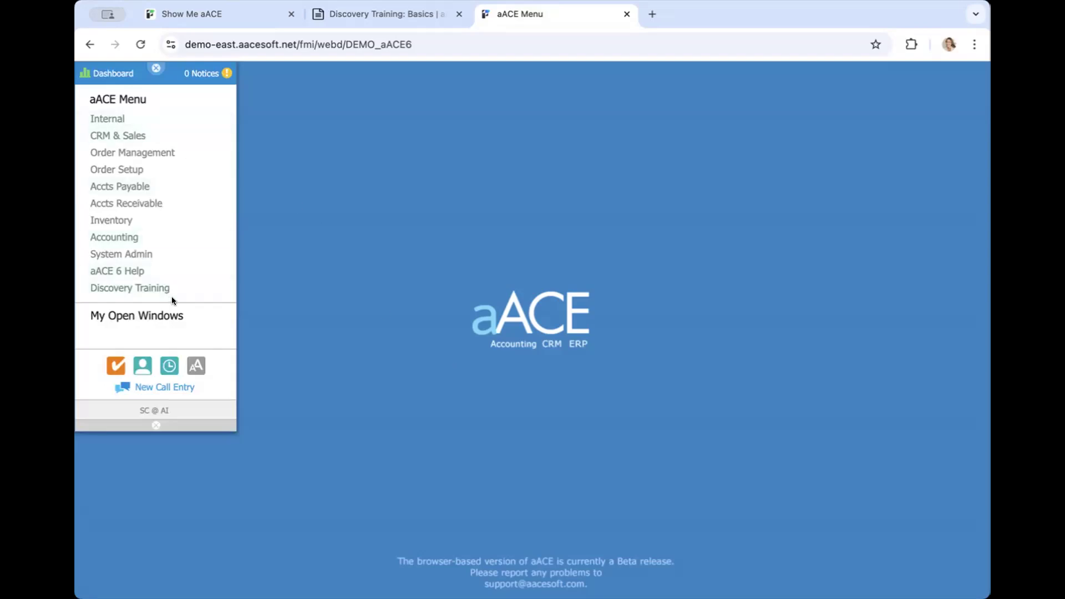
Step: Close the aACE main menu, reload the page, and sign back in to DEMO_aACE6 with the prefilled credentials
click(157, 427)
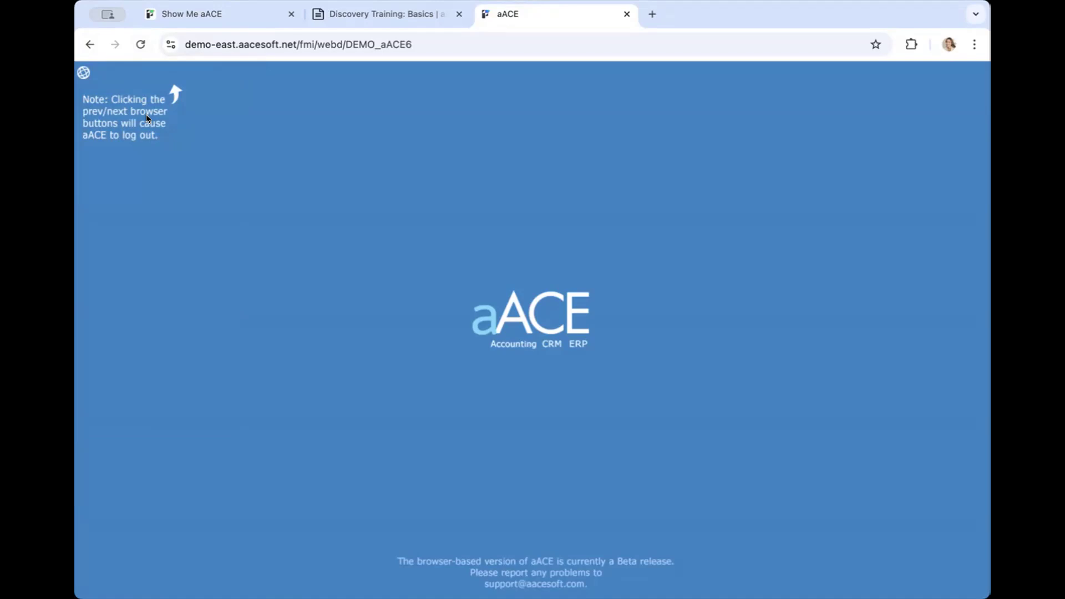
click(142, 44)
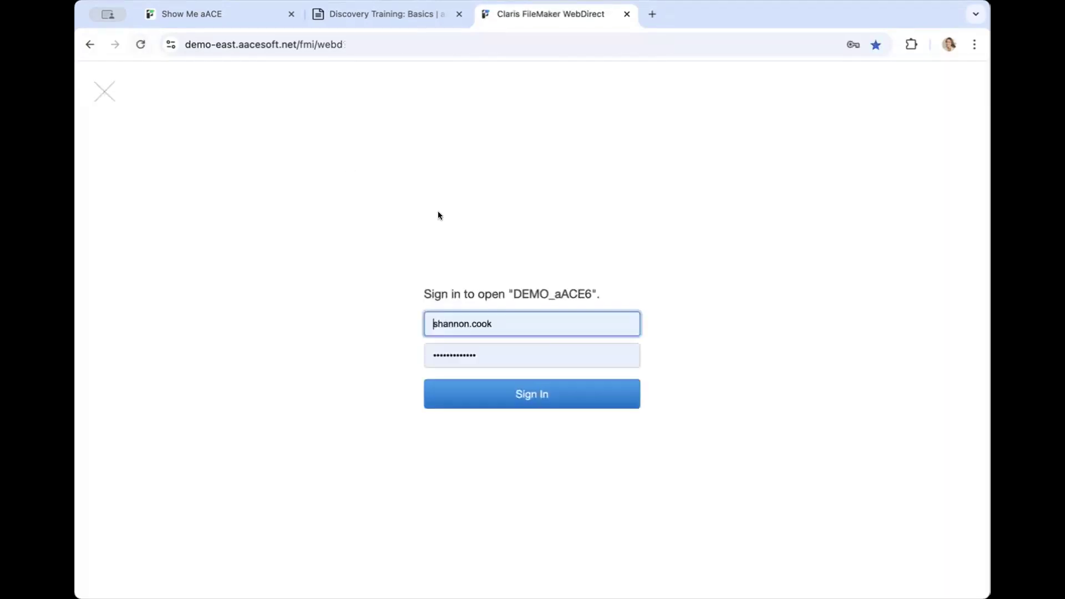
click(579, 398)
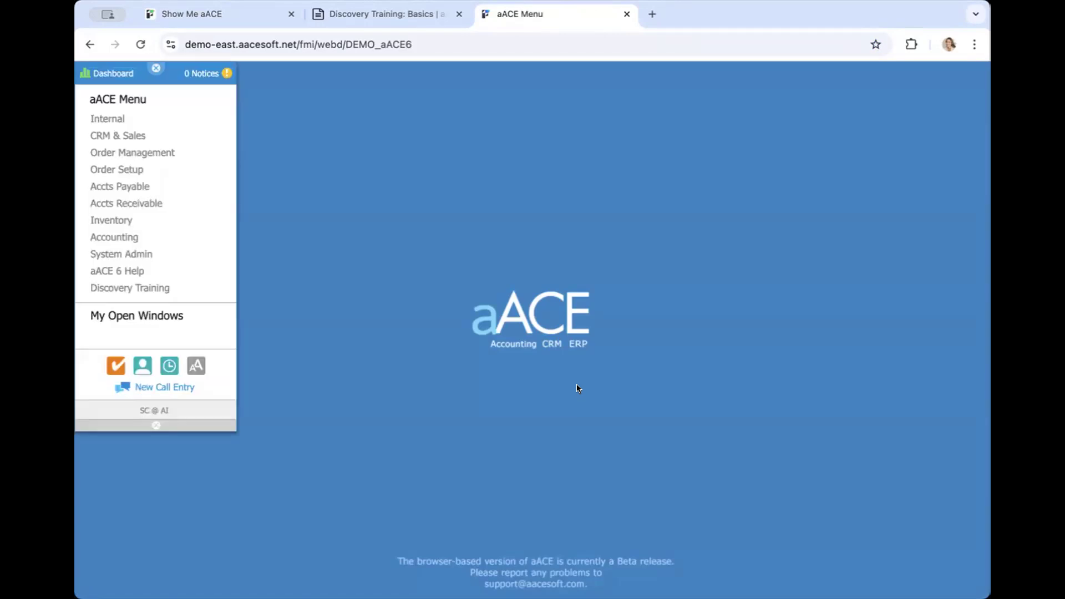
Step: View the Details submenu of Order Management, then open the Orders module
click(156, 154)
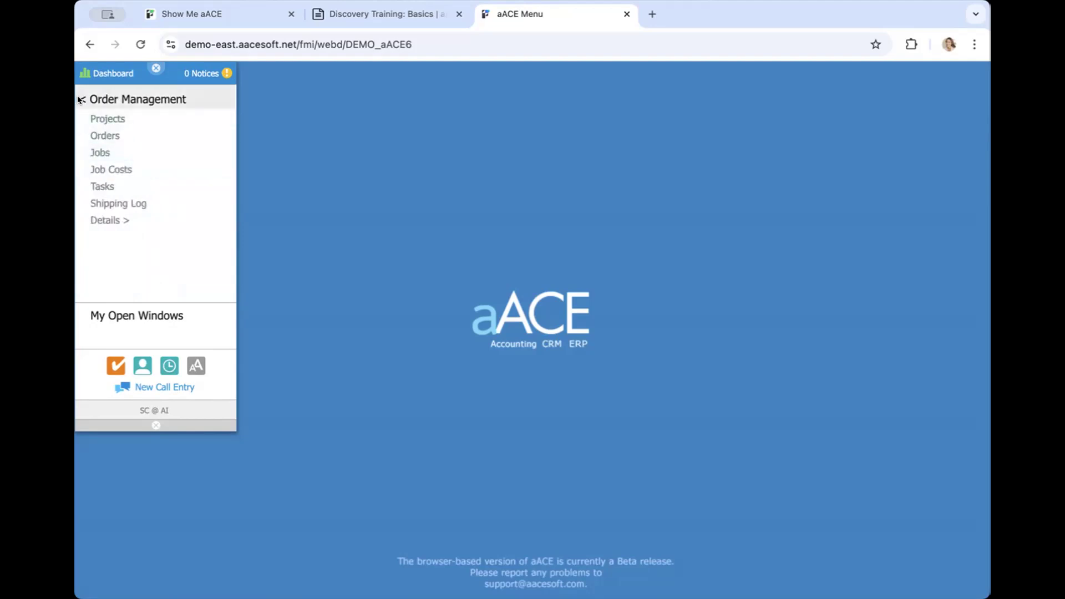
click(121, 220)
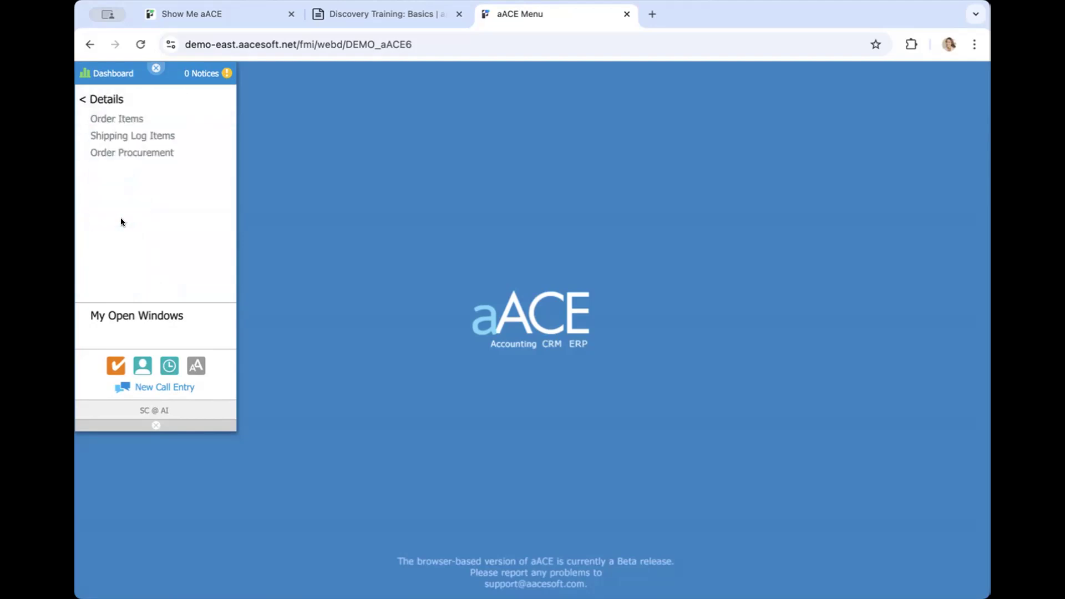
click(83, 100)
click(116, 139)
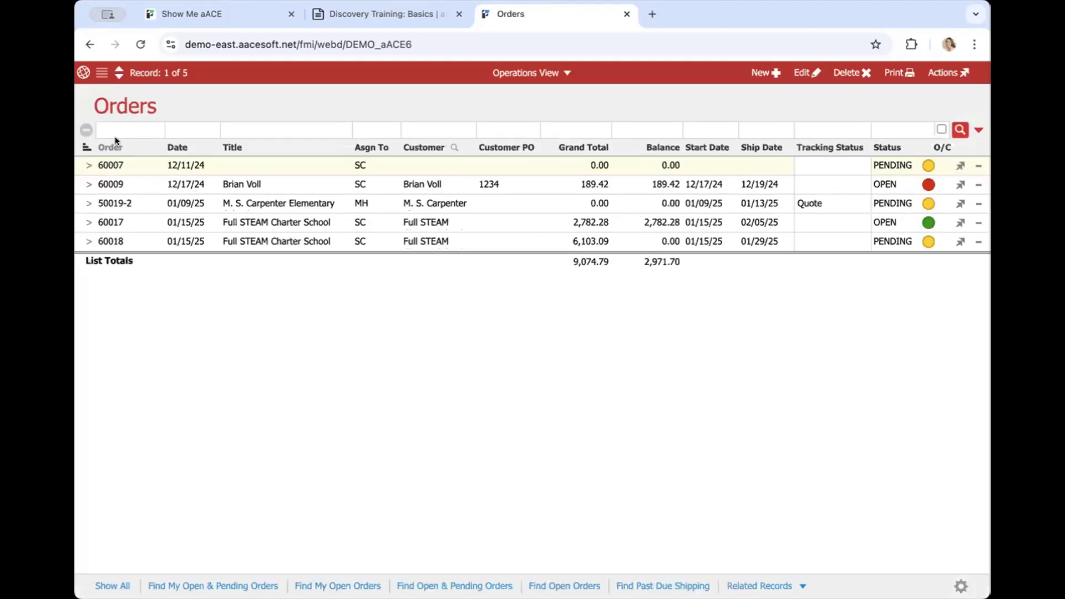
Step: Close the open Orders window, then open the Companies module under CRM & Sales
click(83, 72)
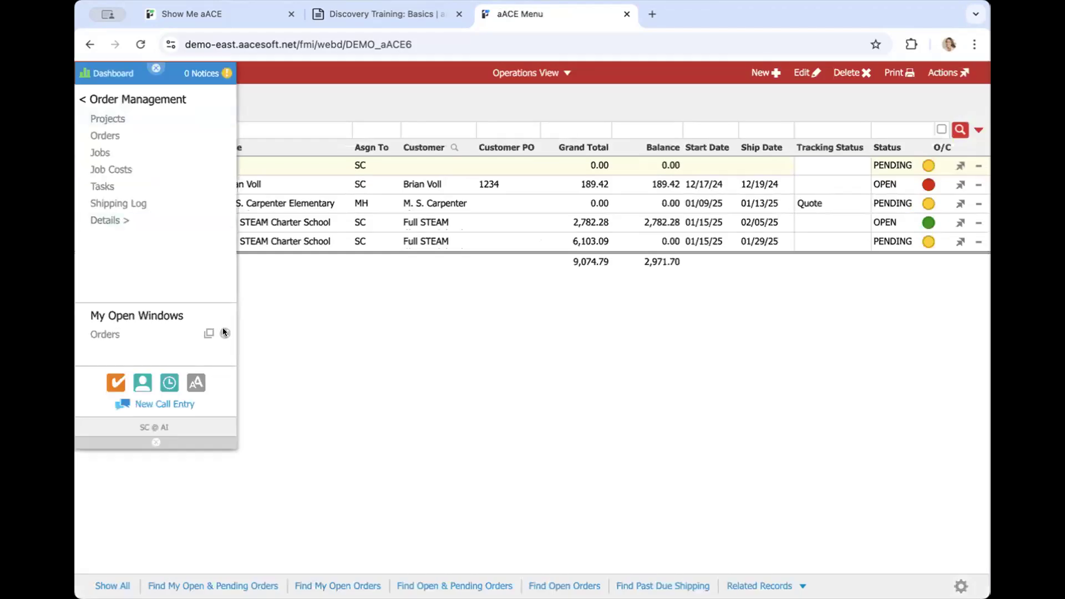
click(224, 332)
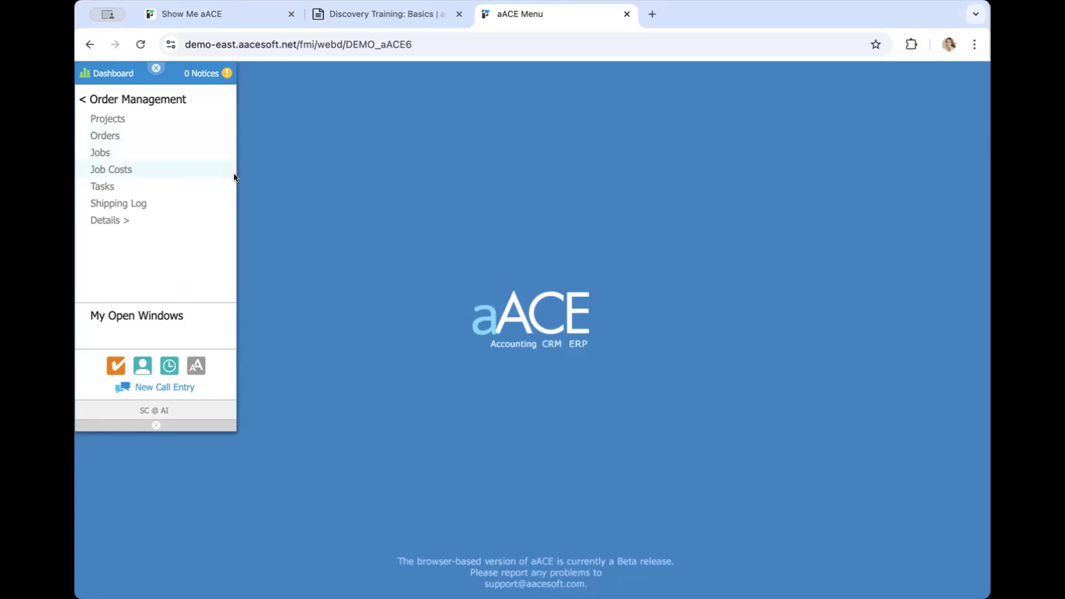
click(83, 99)
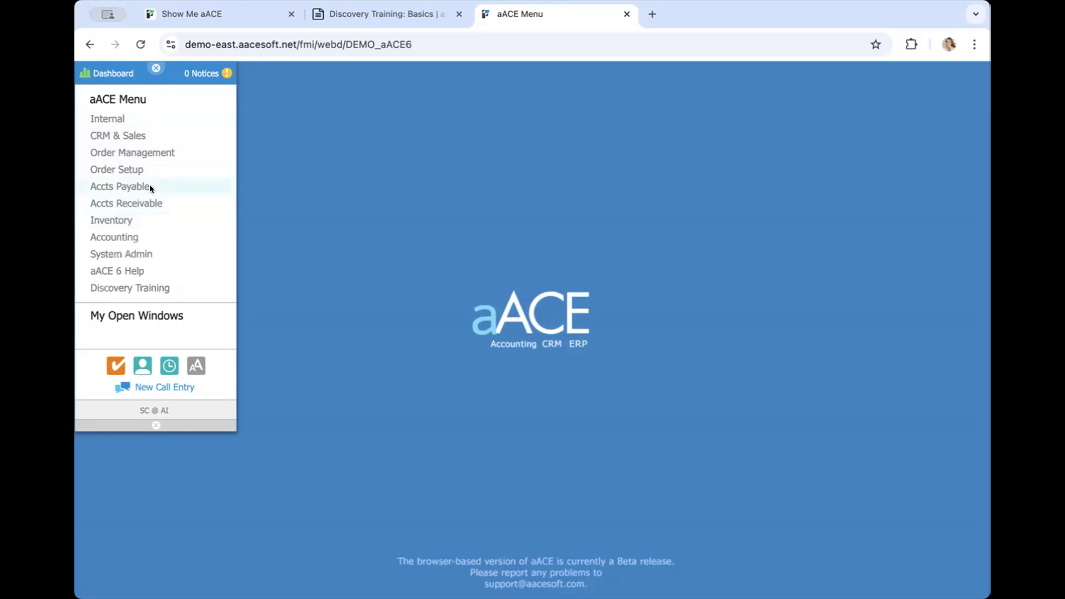
click(125, 134)
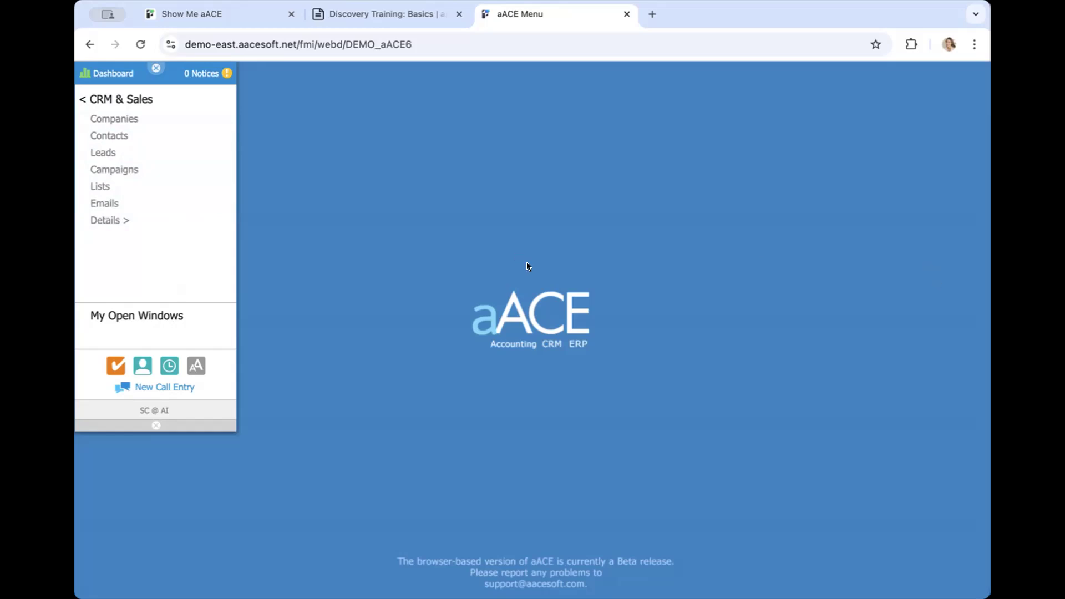
click(137, 116)
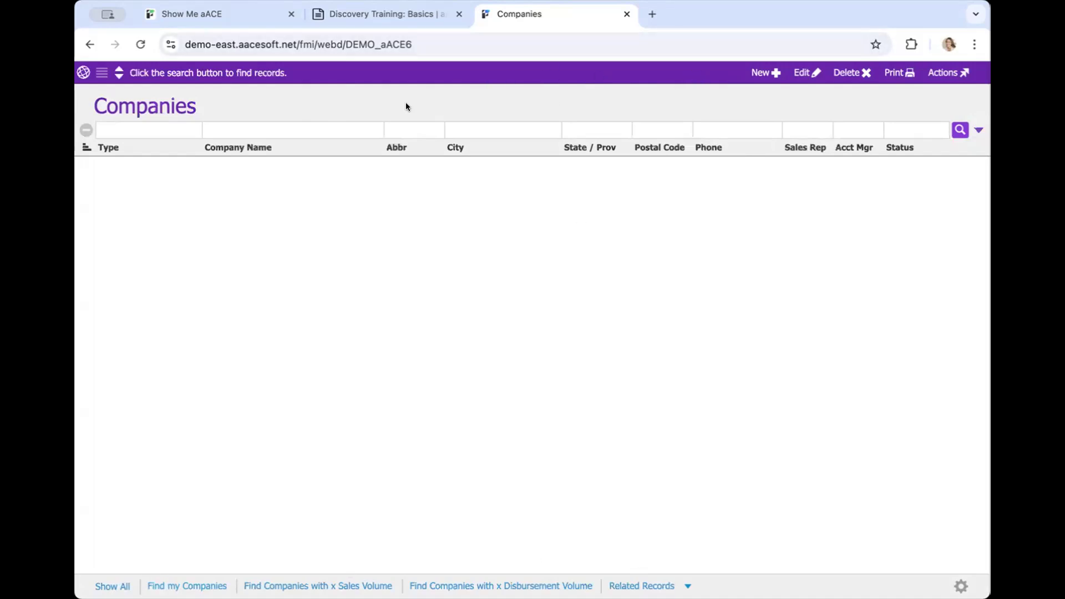
Step: Open the Leads module, close its window, and return to the open Companies window
click(82, 73)
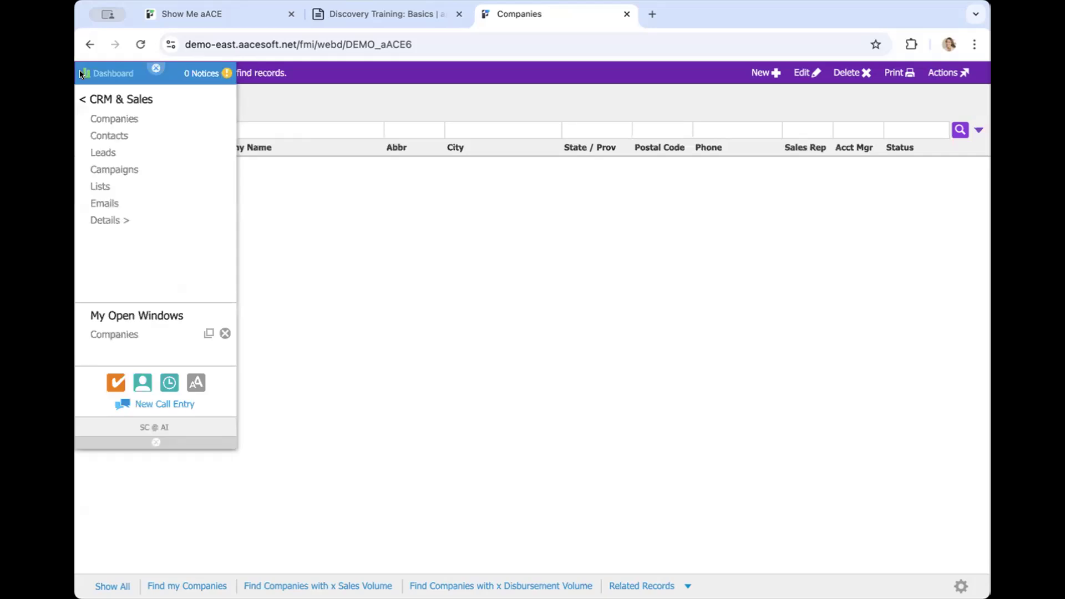
click(110, 152)
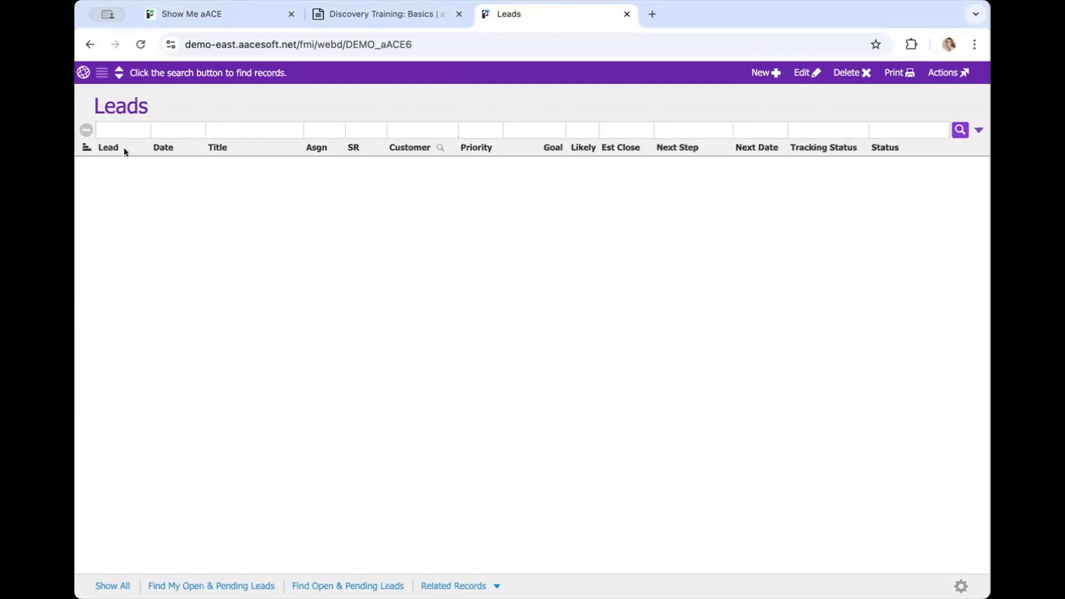
click(83, 73)
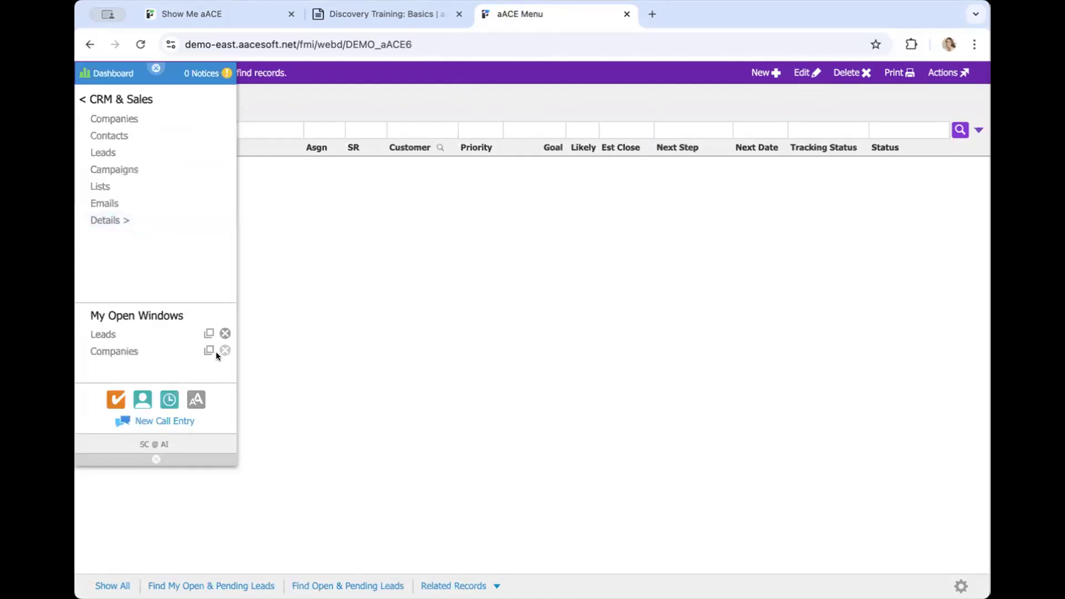
click(223, 331)
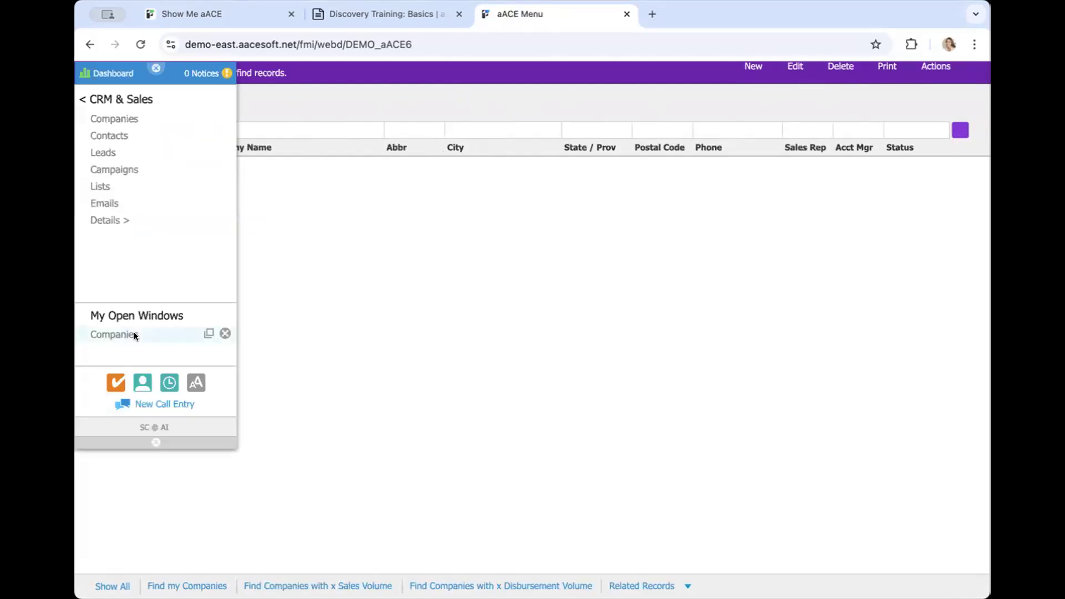
click(136, 333)
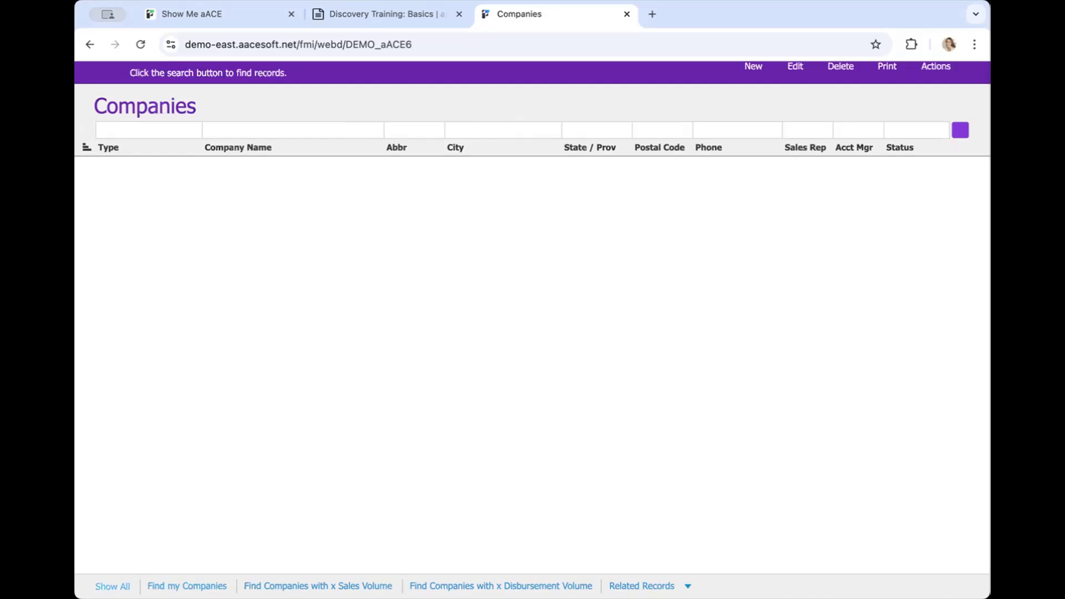
Step: Show all company records, run the Find my Companies quick search, and show all records again
click(113, 587)
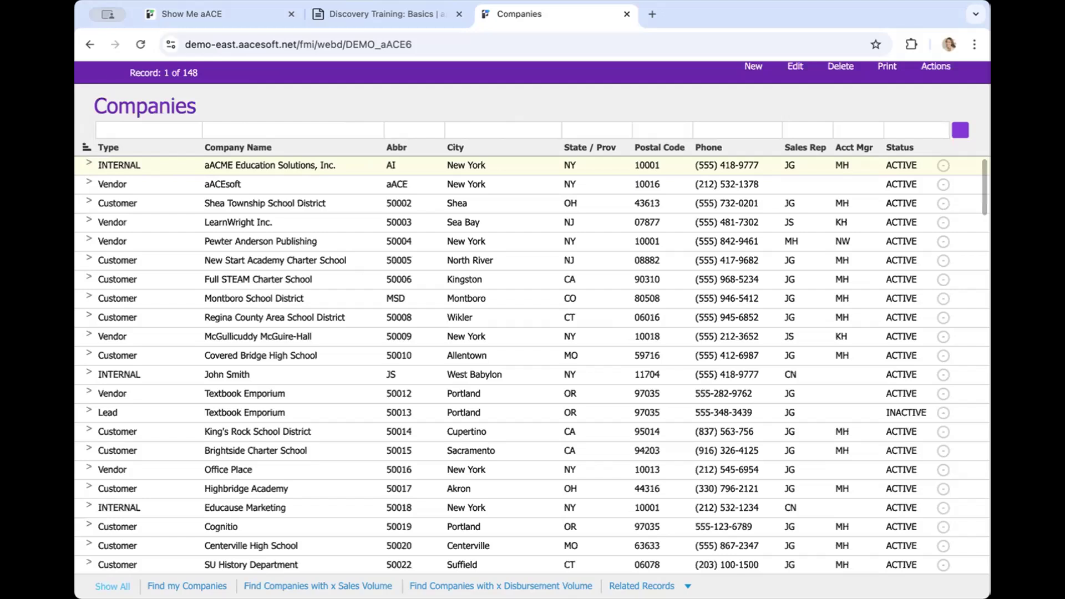
click(187, 586)
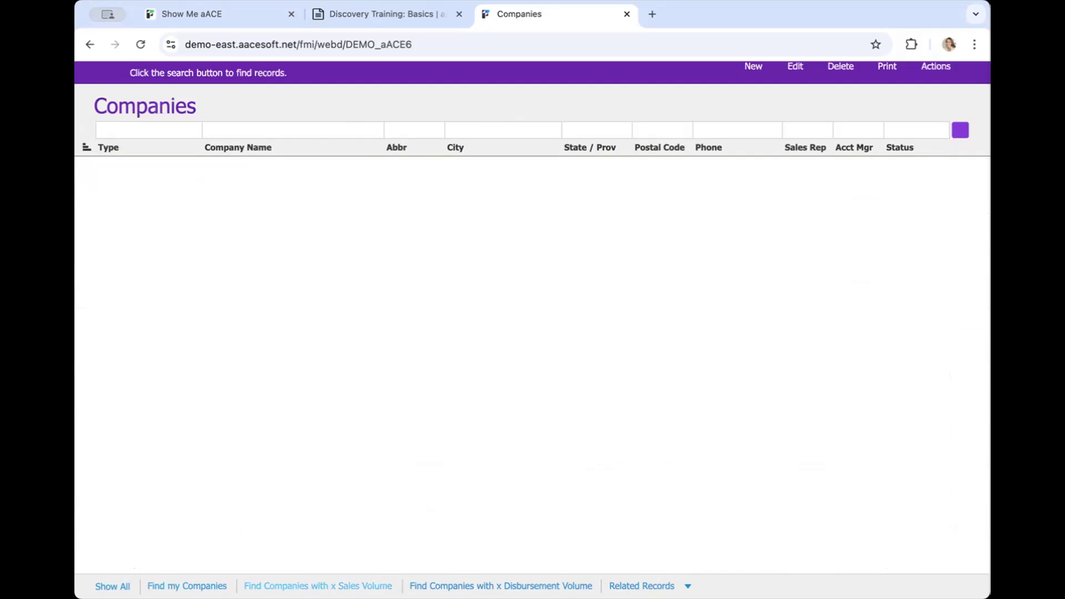
click(113, 586)
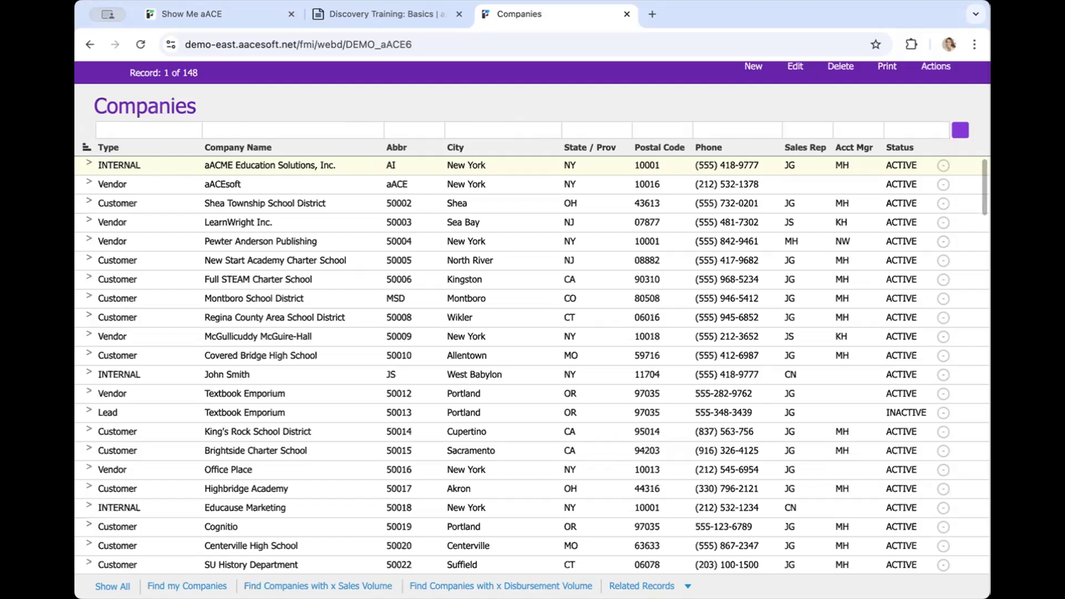
Step: Open the Shea Township School District record (50002), review its company details, and return to the Companies list
click(84, 200)
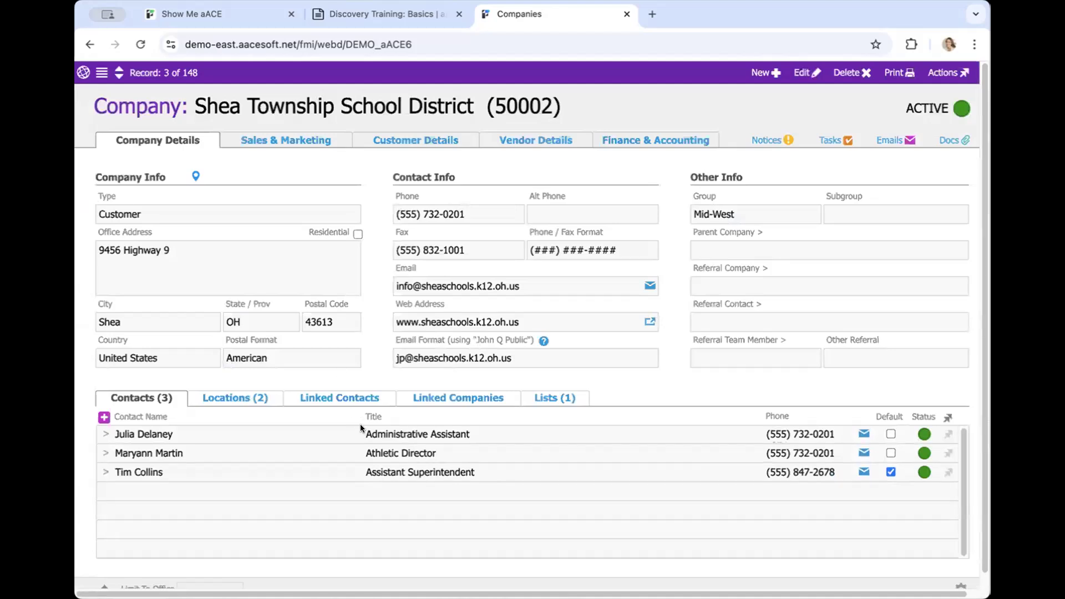
scroll(360, 424, down, 1)
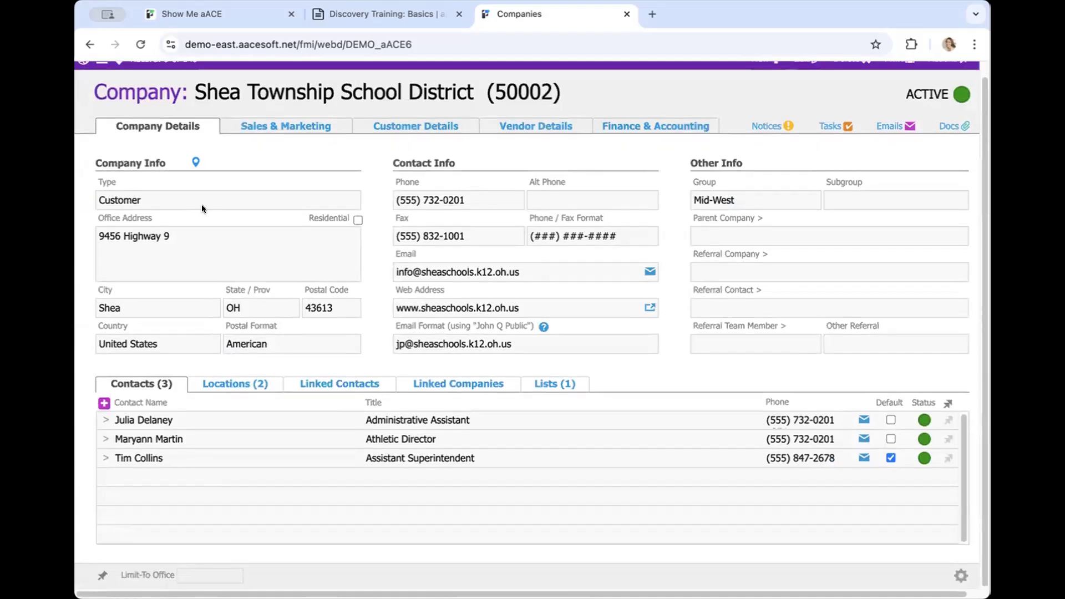
click(95, 61)
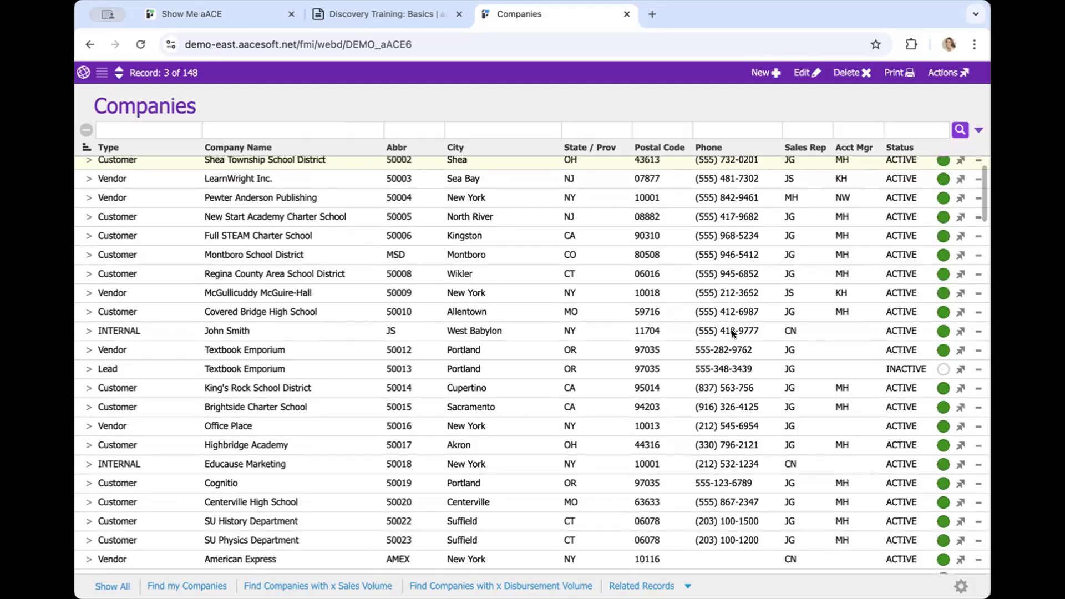
scroll(732, 333, up, 1)
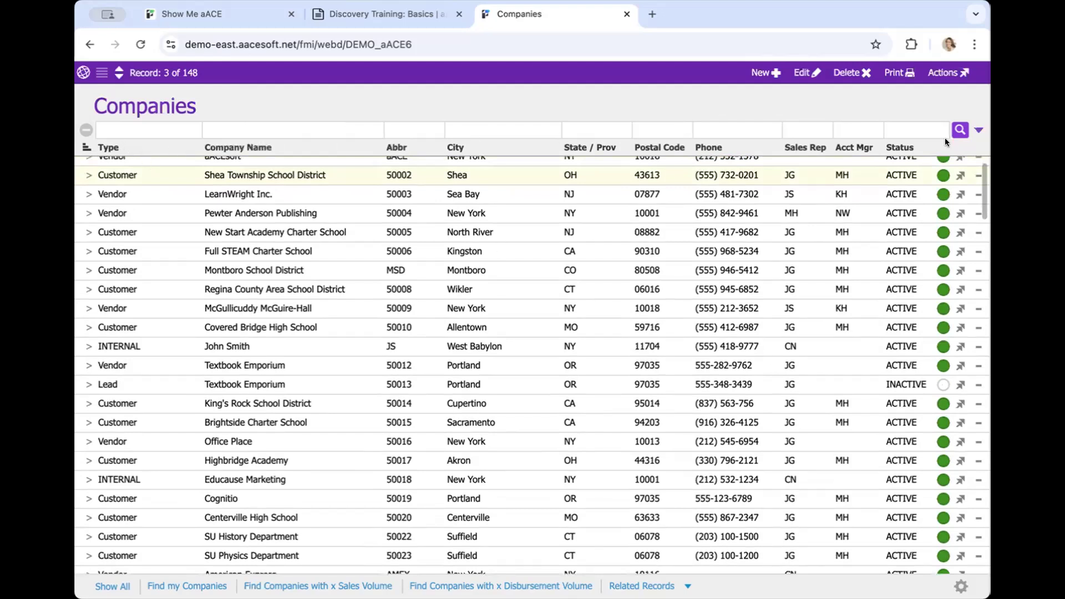
Step: Sort the Companies list by company name in ascending and descending order, then sort it by city
click(228, 144)
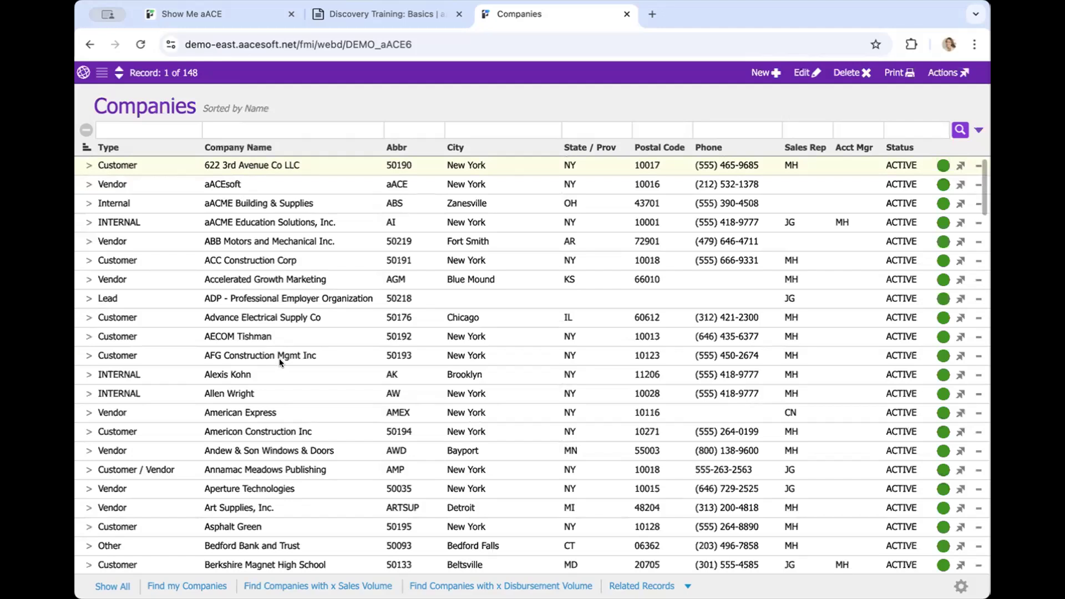
click(225, 146)
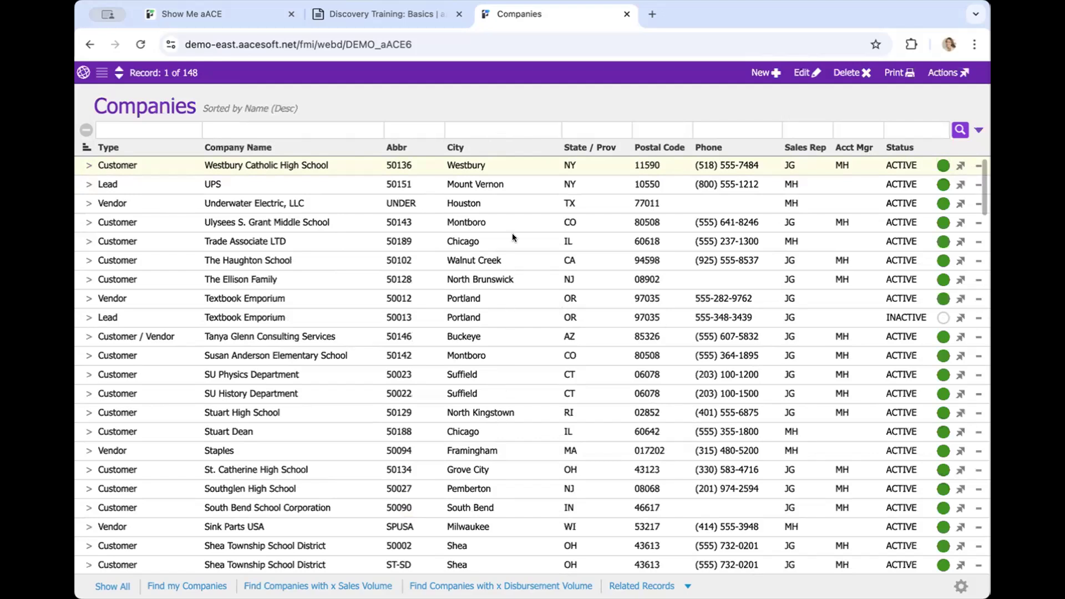
click(449, 143)
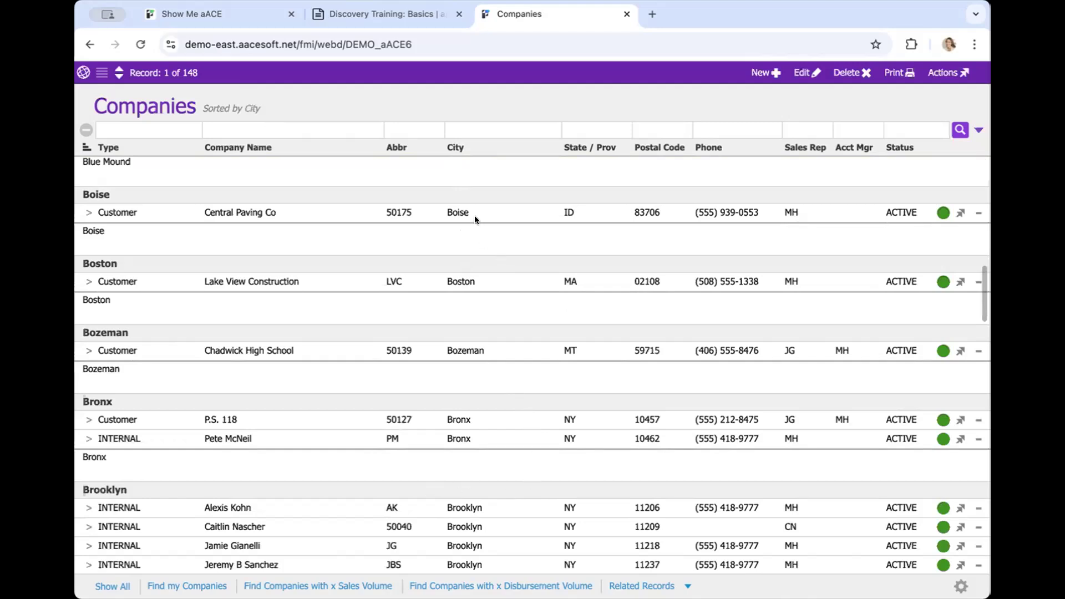
scroll(466, 379, down, 1)
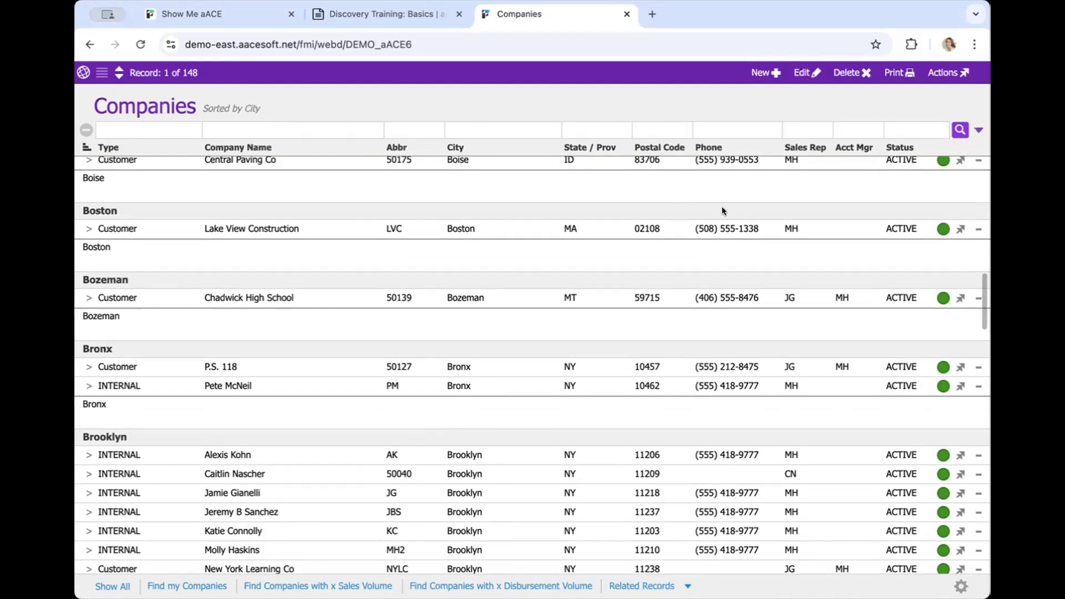
scroll(678, 399, down, 3)
scroll(679, 399, up, 1)
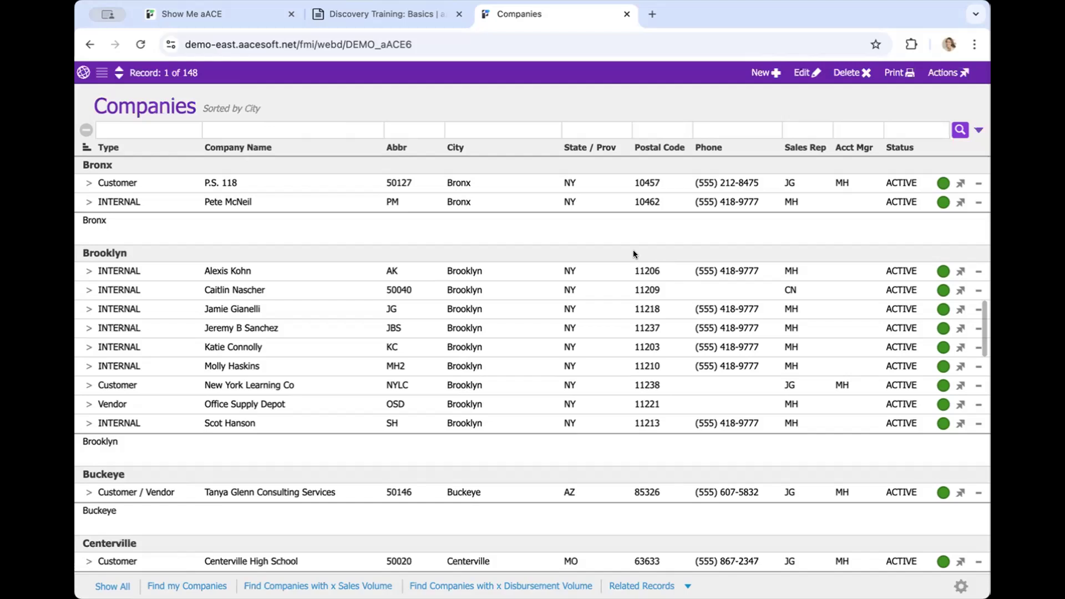
Step: Search the Companies list for records with the status INACTIVE
click(917, 129)
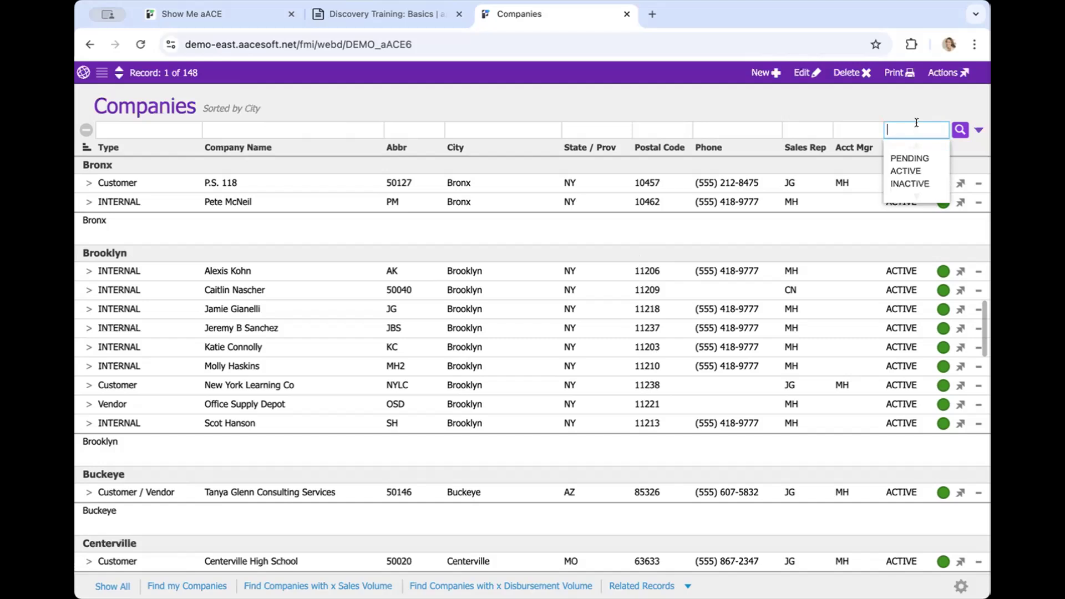
click(915, 186)
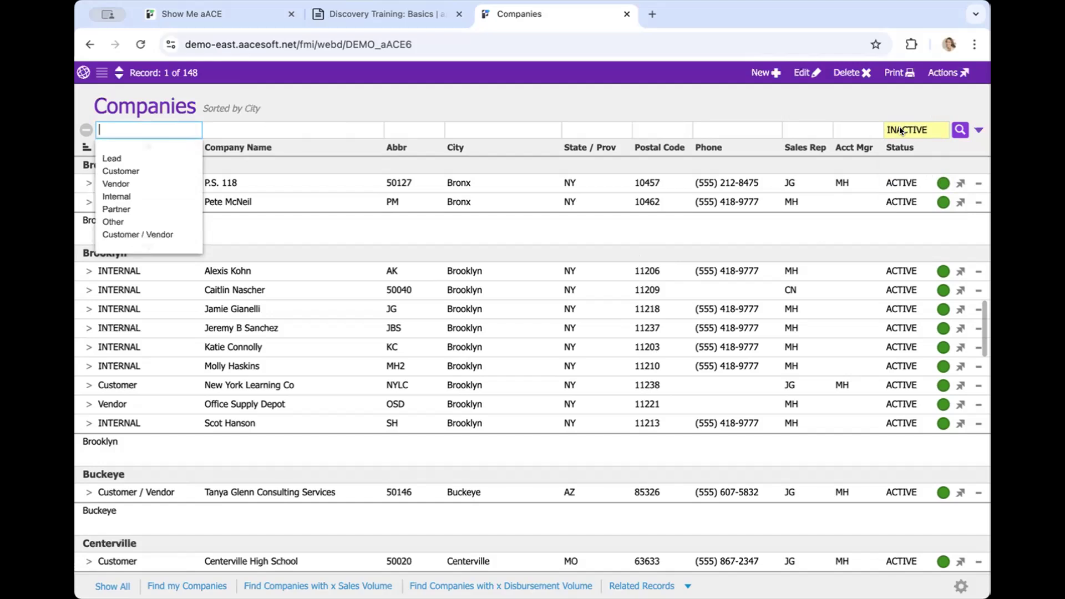
click(960, 132)
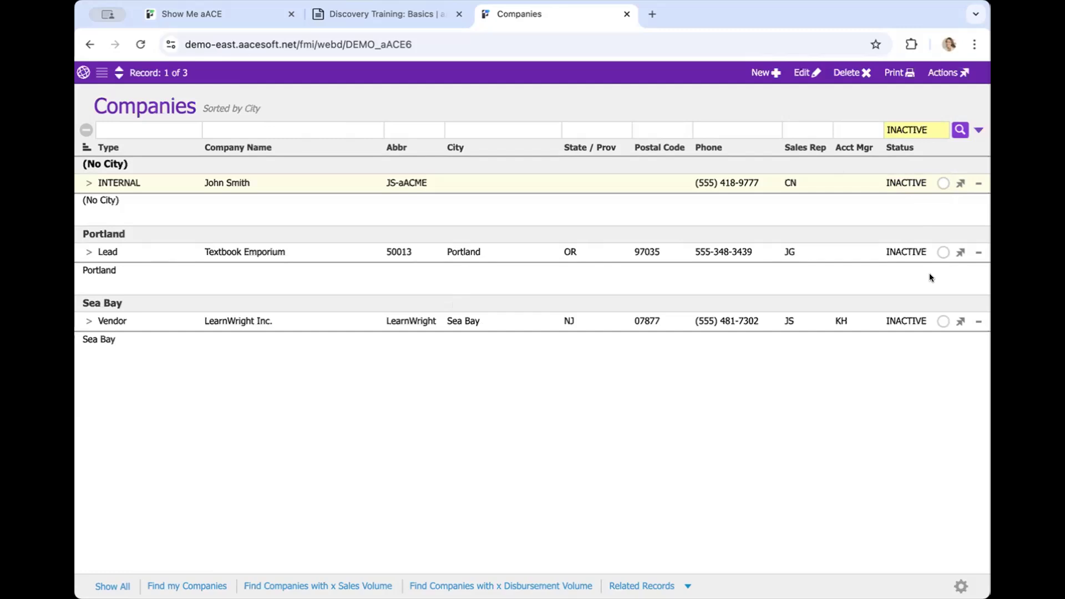
Step: Change the status criterion to ACTIVE and rerun the company search
click(914, 125)
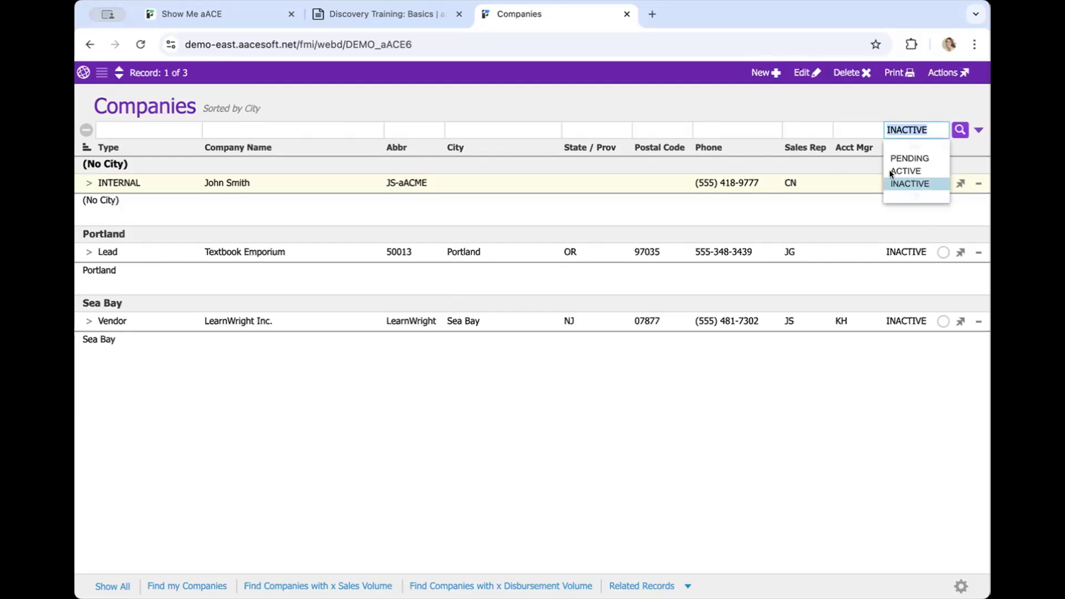
click(891, 171)
click(954, 127)
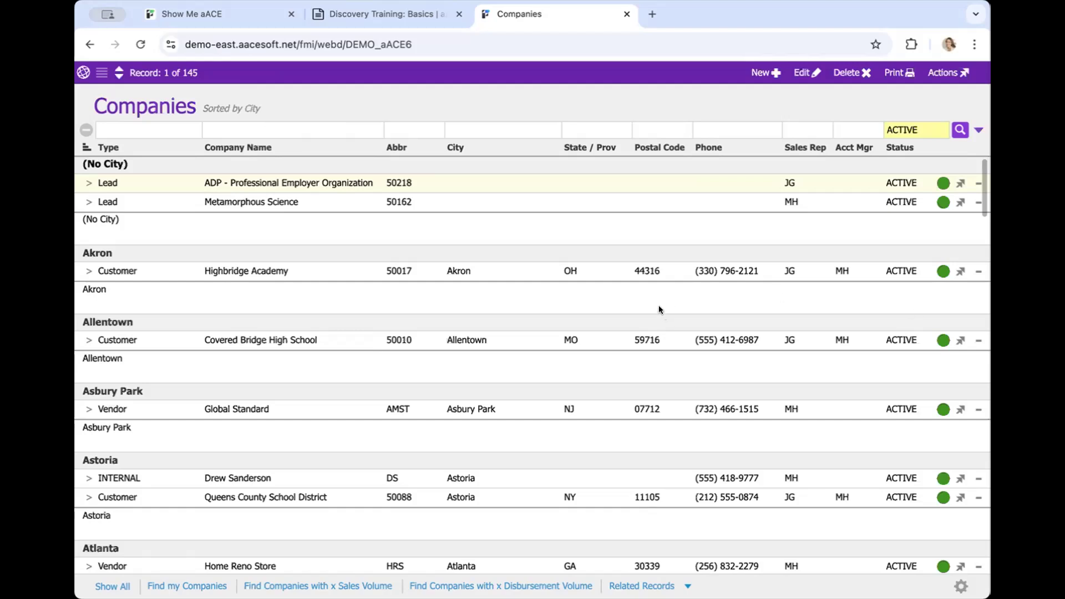
Step: Narrow the active company search to type Customer and state NY
click(121, 129)
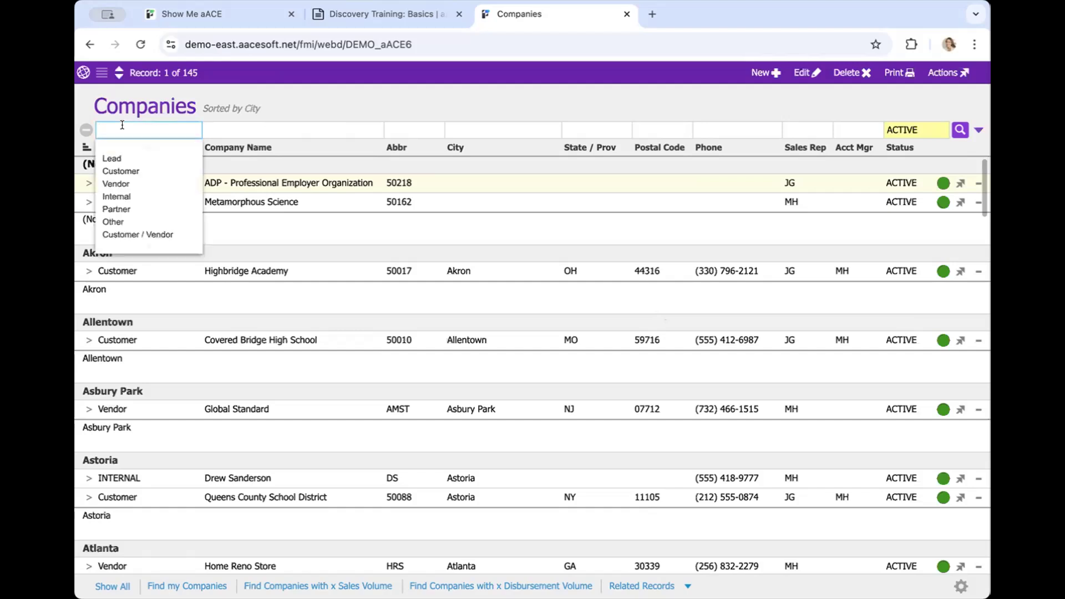
click(113, 171)
click(506, 128)
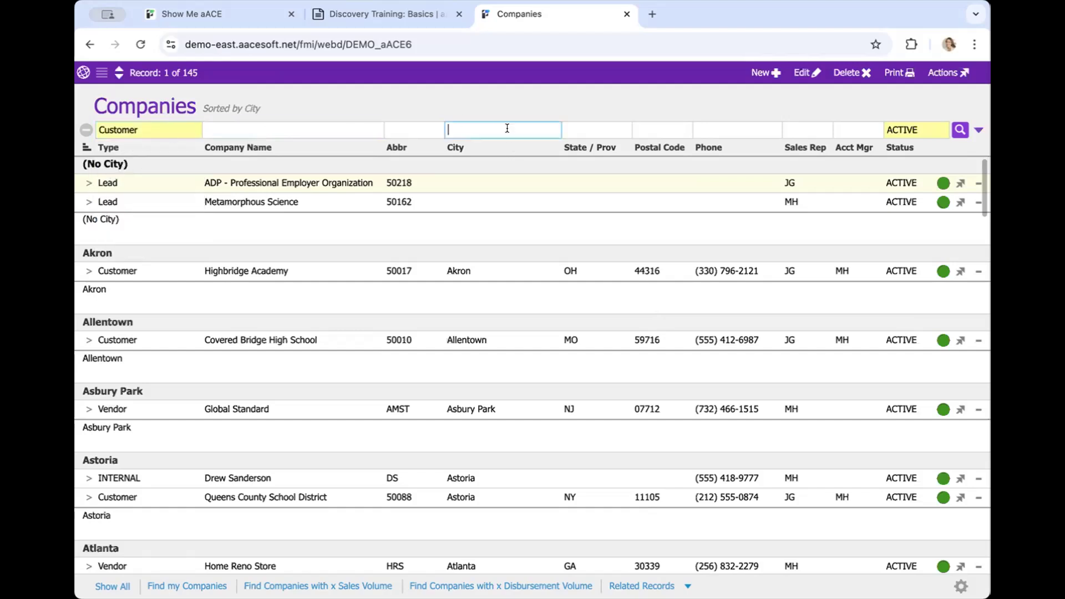
click(613, 125)
text(NY)
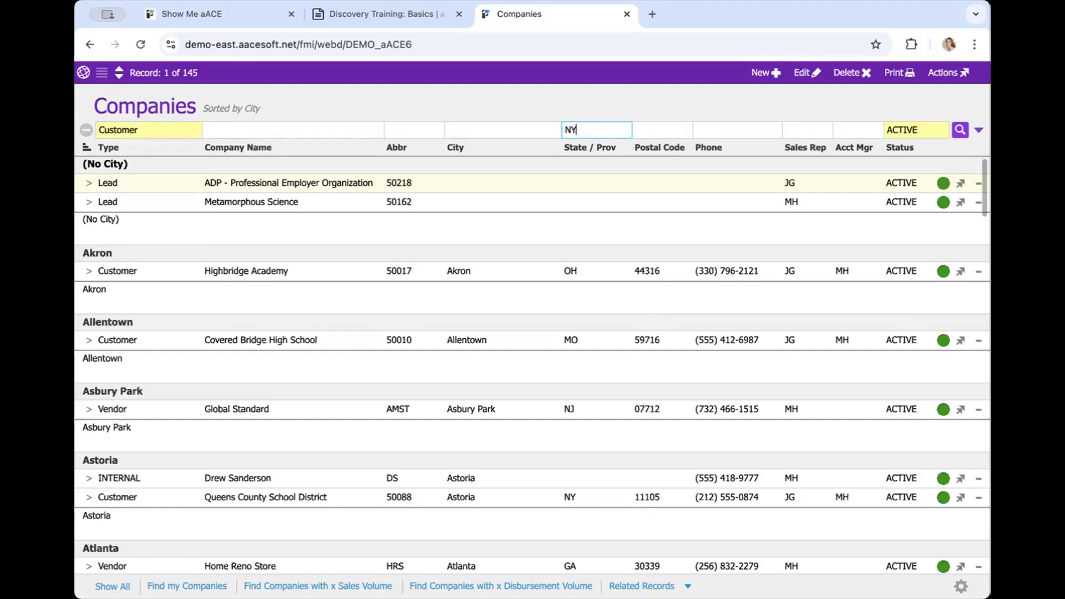
click(959, 130)
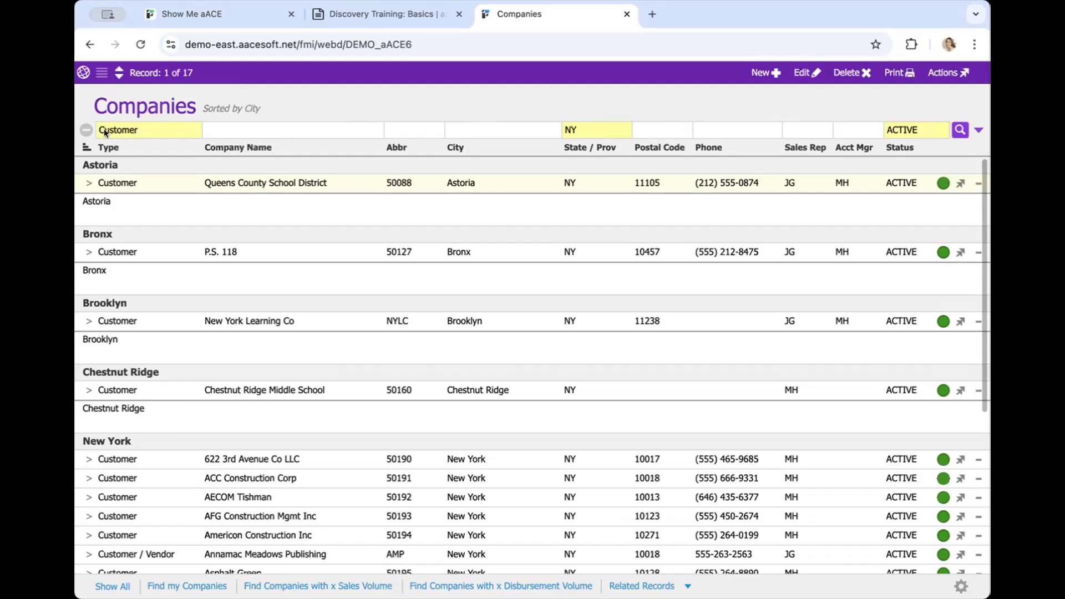
Step: Clear the search criteria and find companies with a minimum sales volume of 100 from 01/01/2024 to 12/31/2024
click(84, 130)
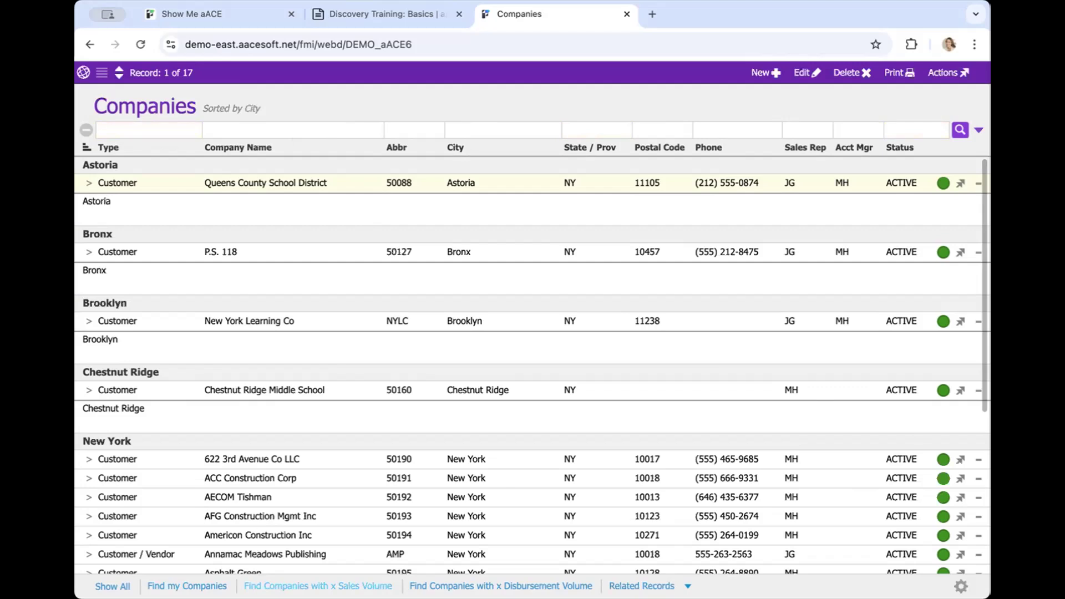
click(318, 587)
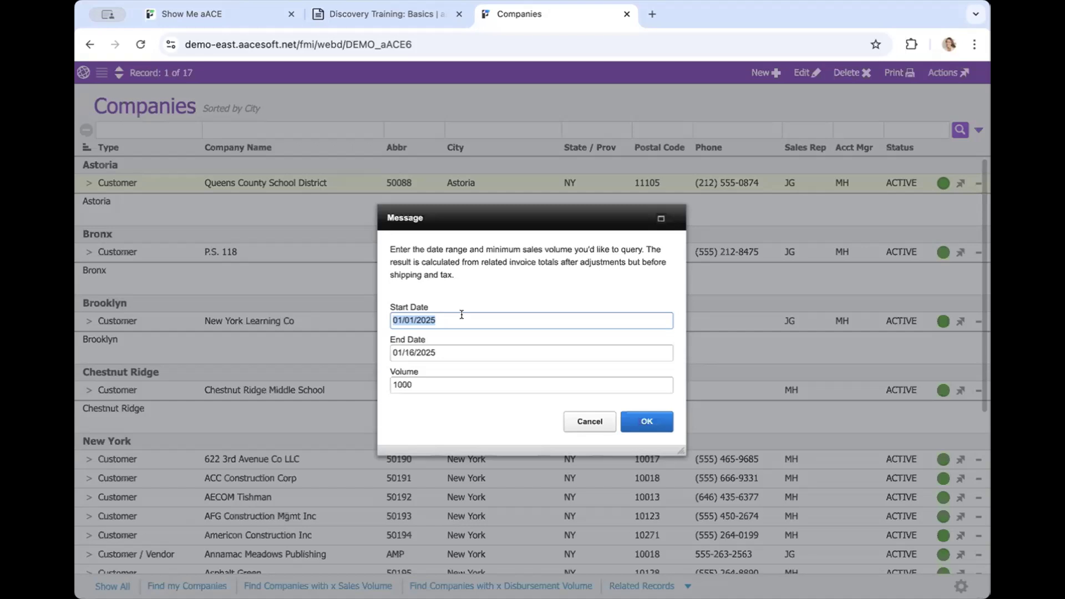
text(01/01/2024)
triple_click(452, 349)
text(12/31/2024)
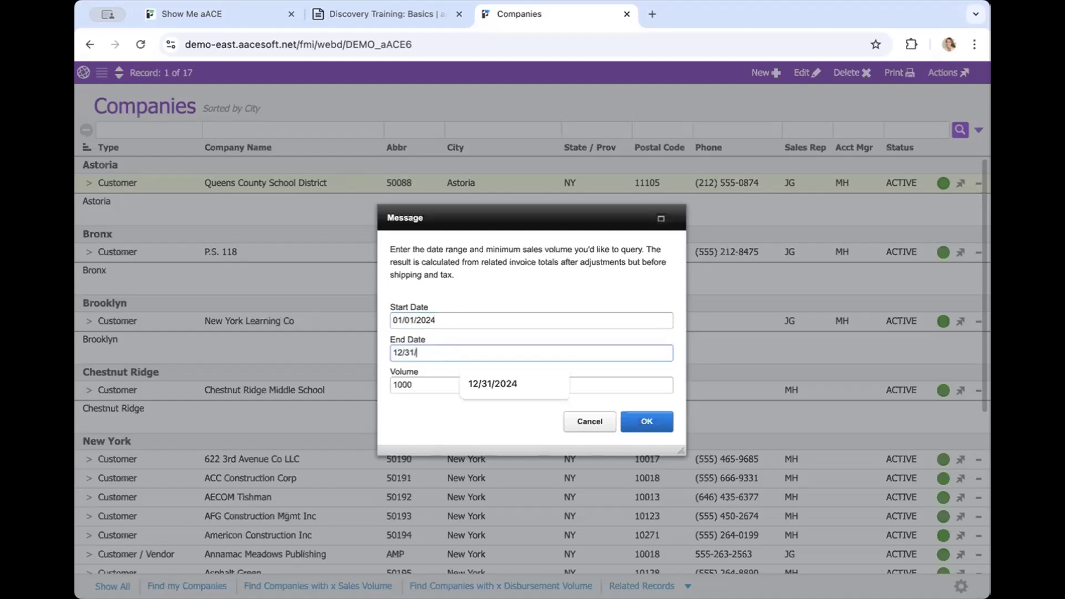
click(428, 380)
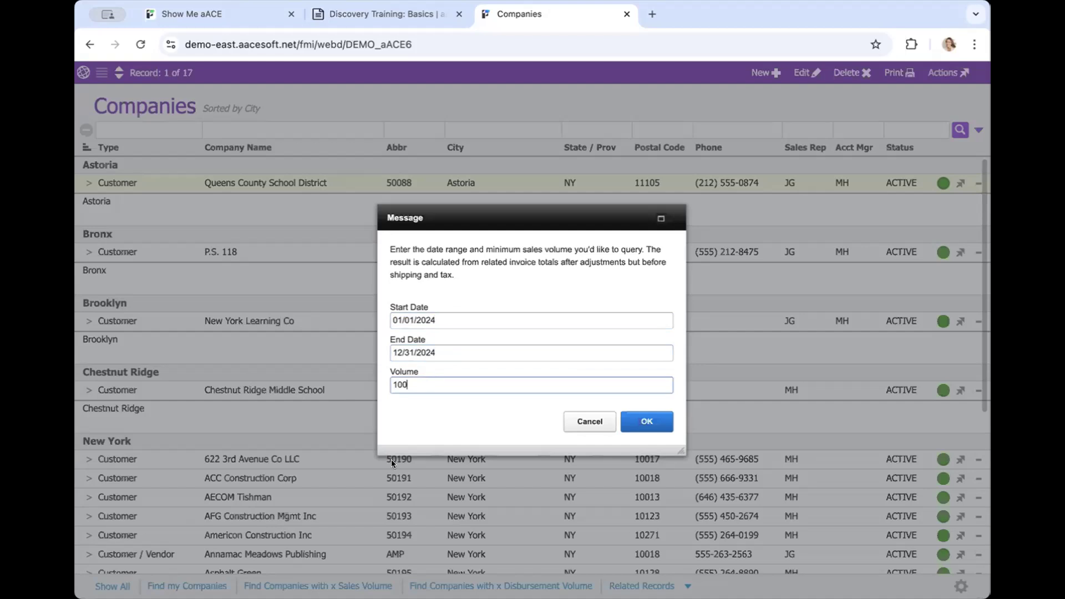
click(643, 423)
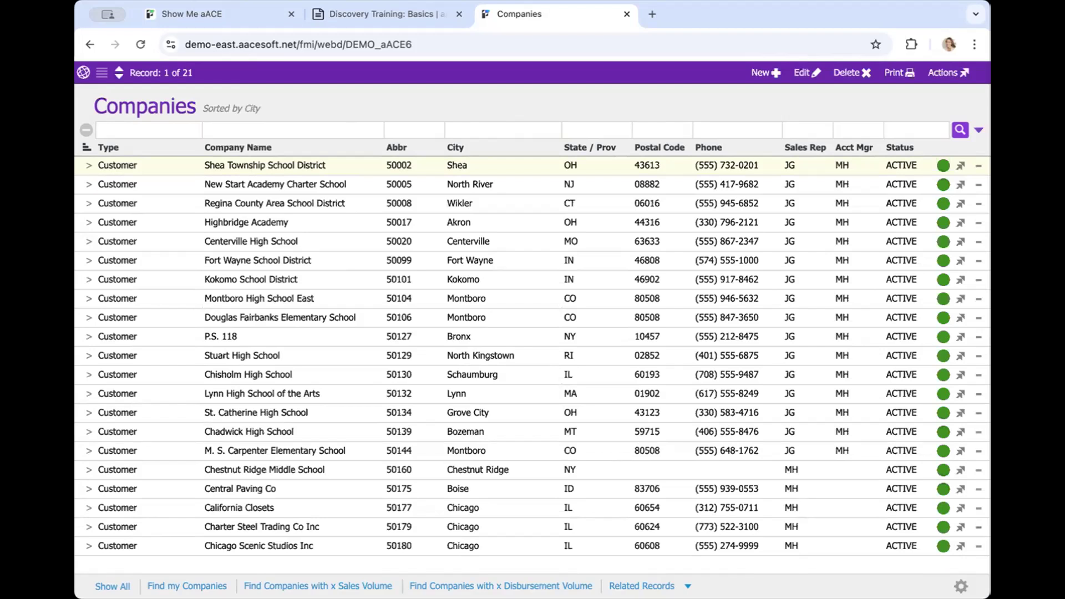
Step: Search within the current company list for the city Chicago
click(481, 128)
text(Chicago)
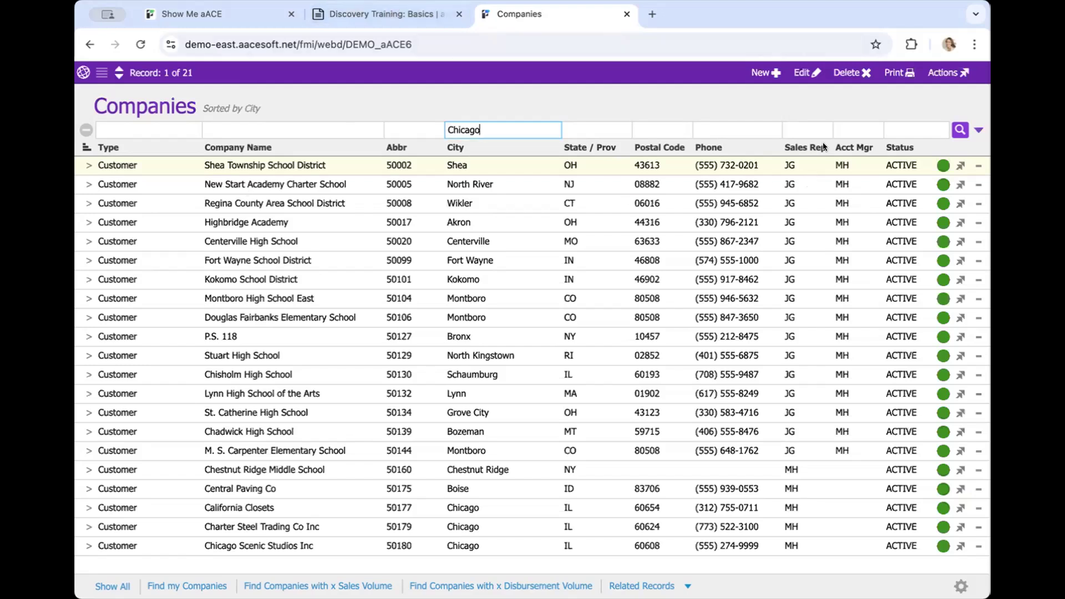
click(980, 125)
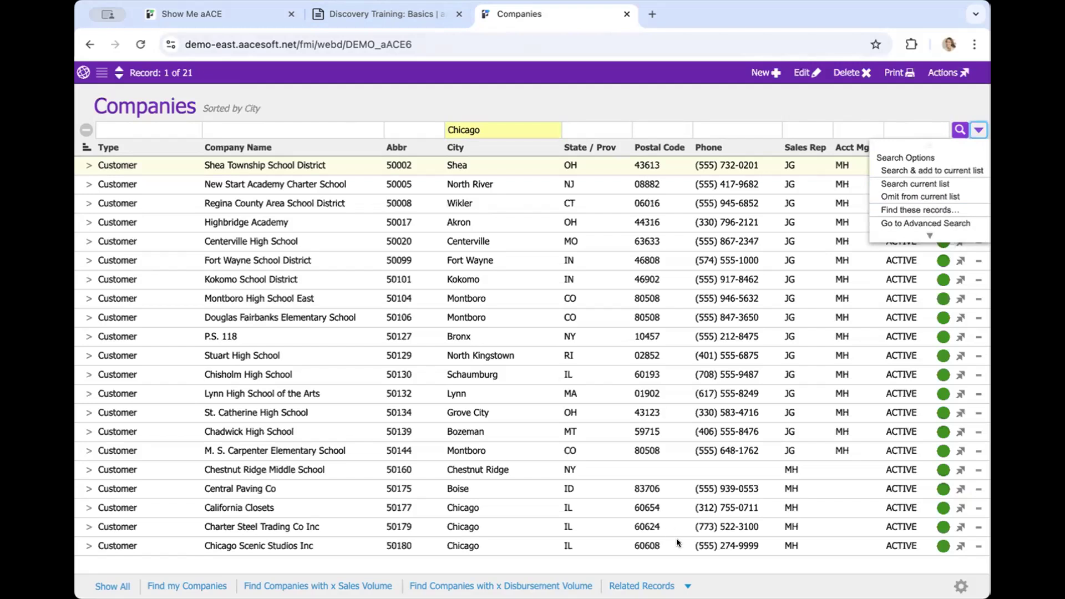
click(924, 185)
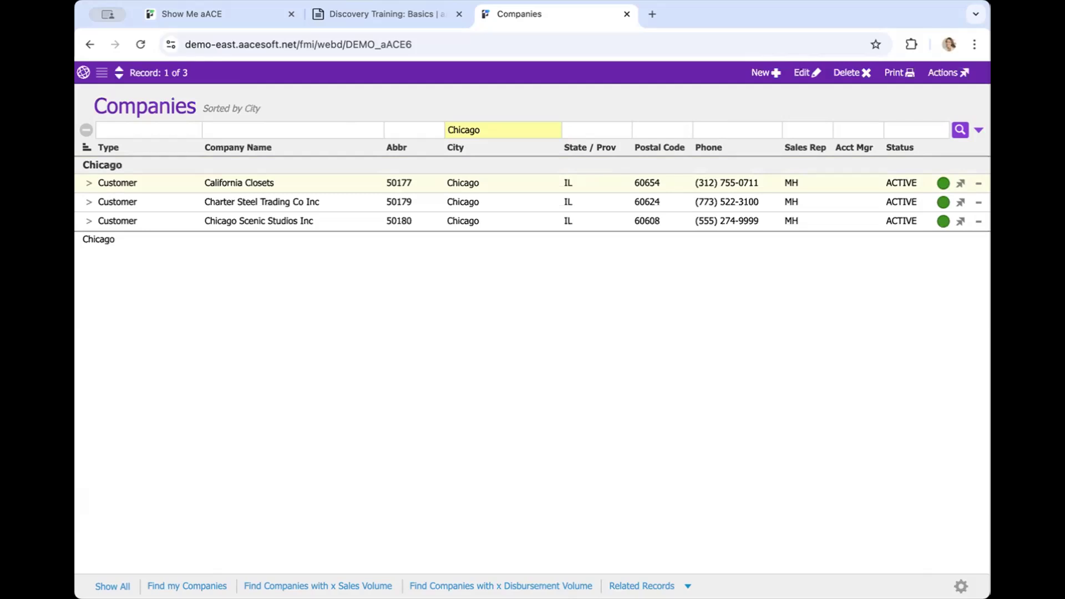
Step: View the contacts related to the Chicago companies and return to the open Companies list
click(653, 585)
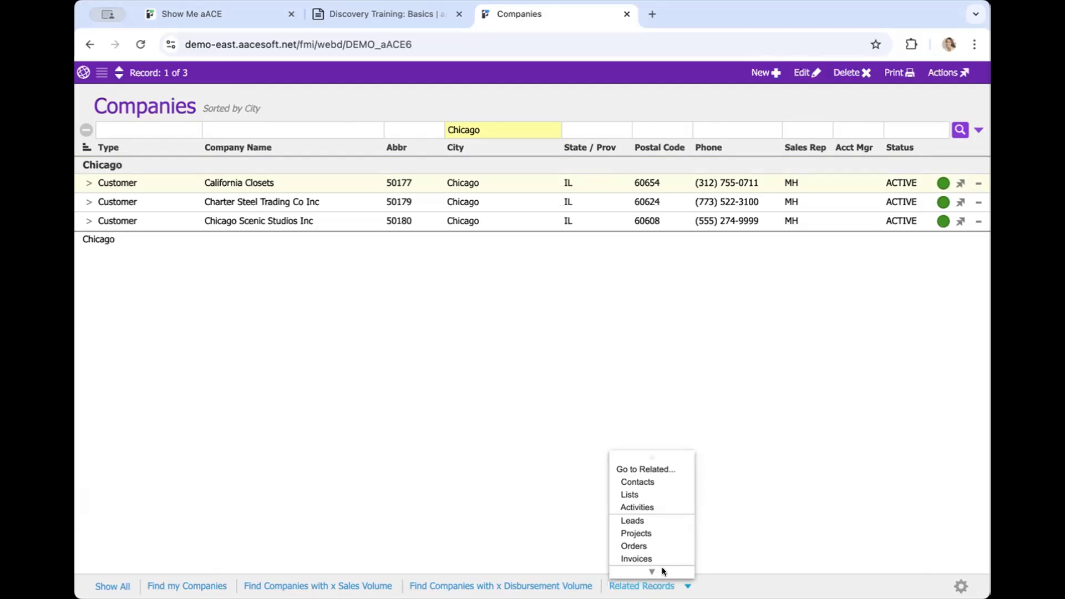
click(666, 482)
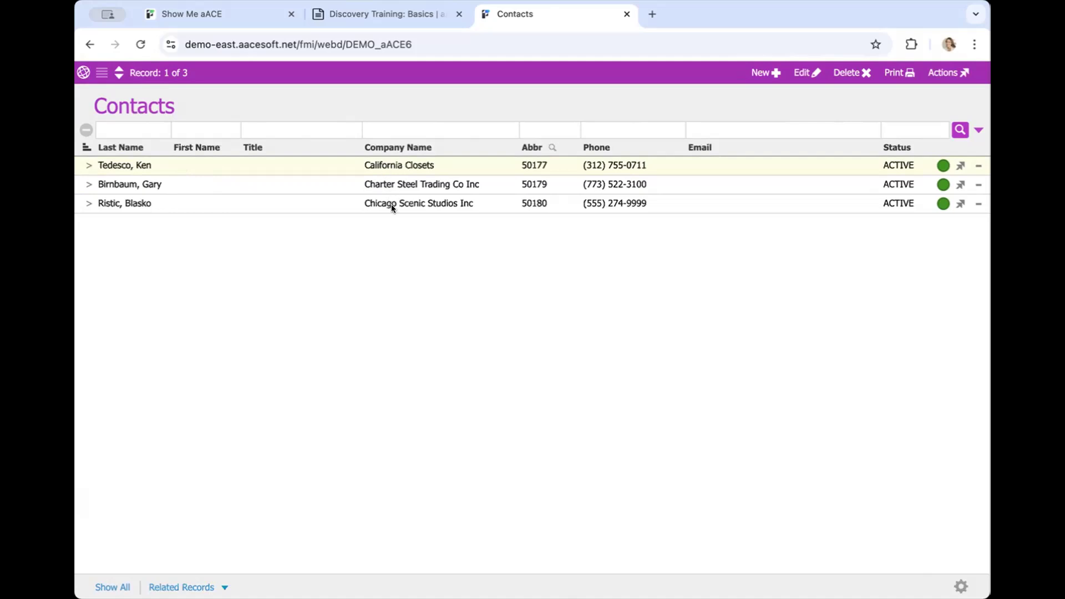
click(80, 69)
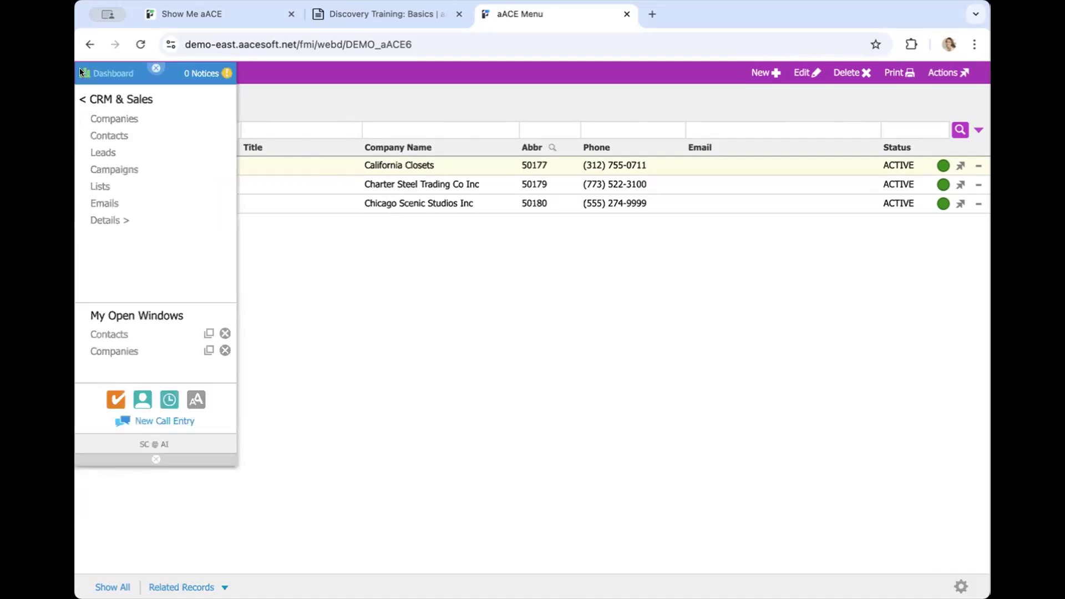
click(111, 351)
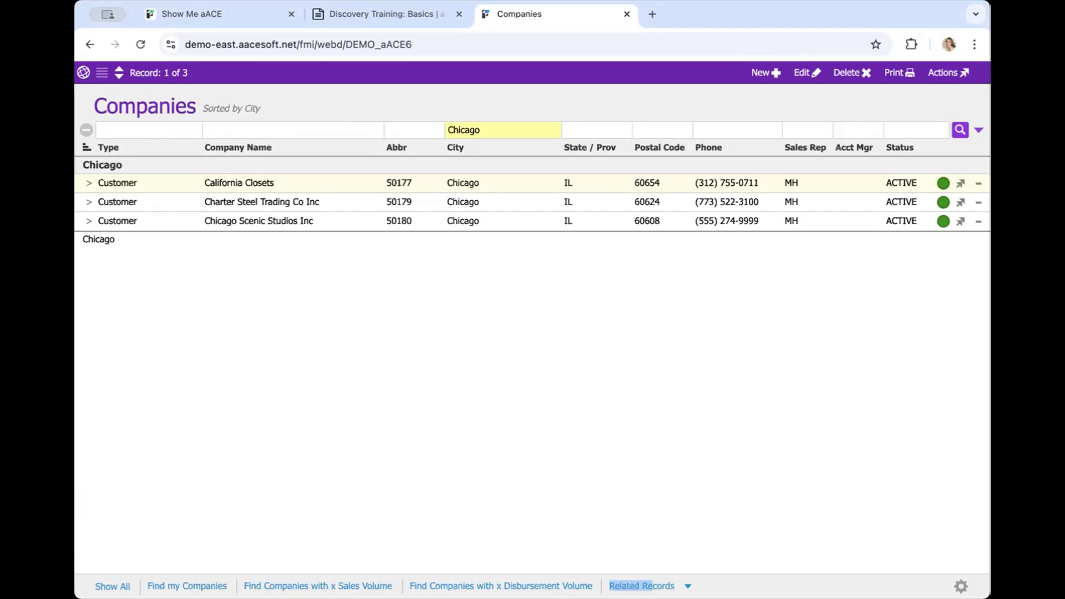
Step: Go from the Chicago companies to their related orders, and from those orders to the related invoices
click(680, 583)
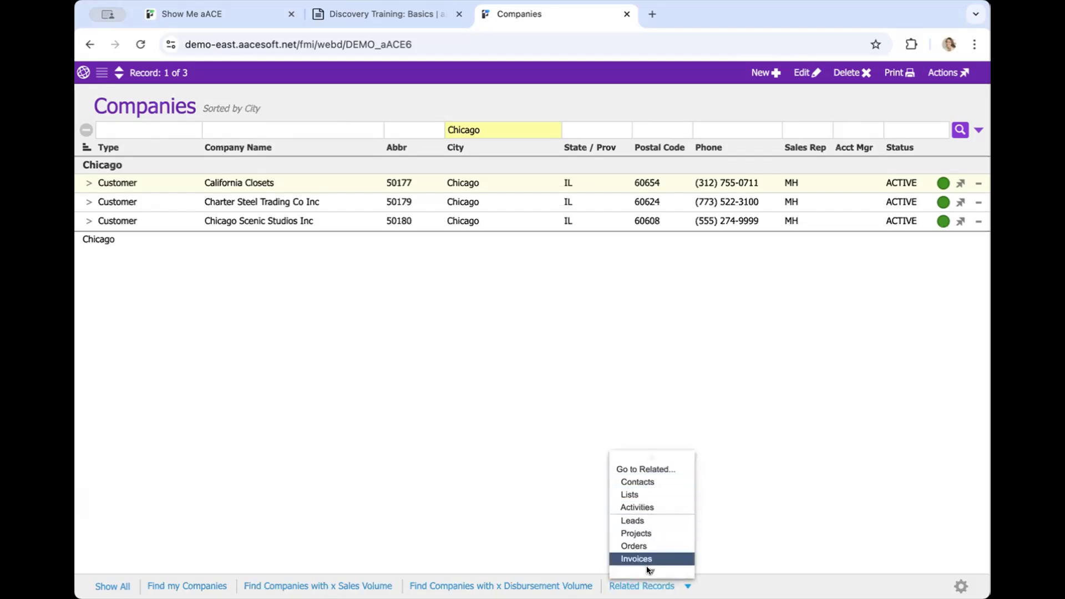
click(649, 570)
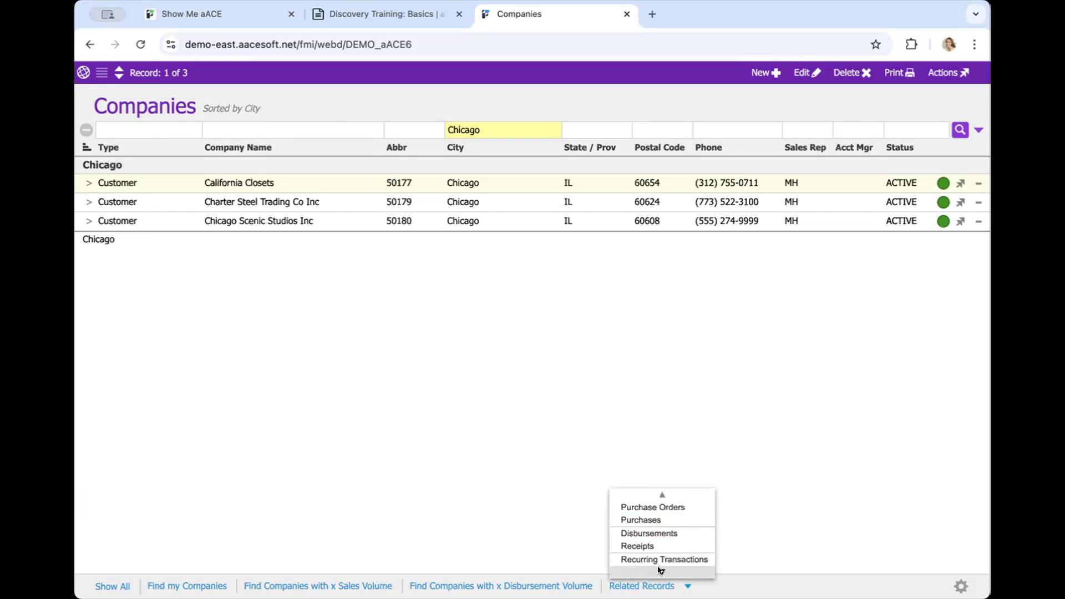
click(674, 494)
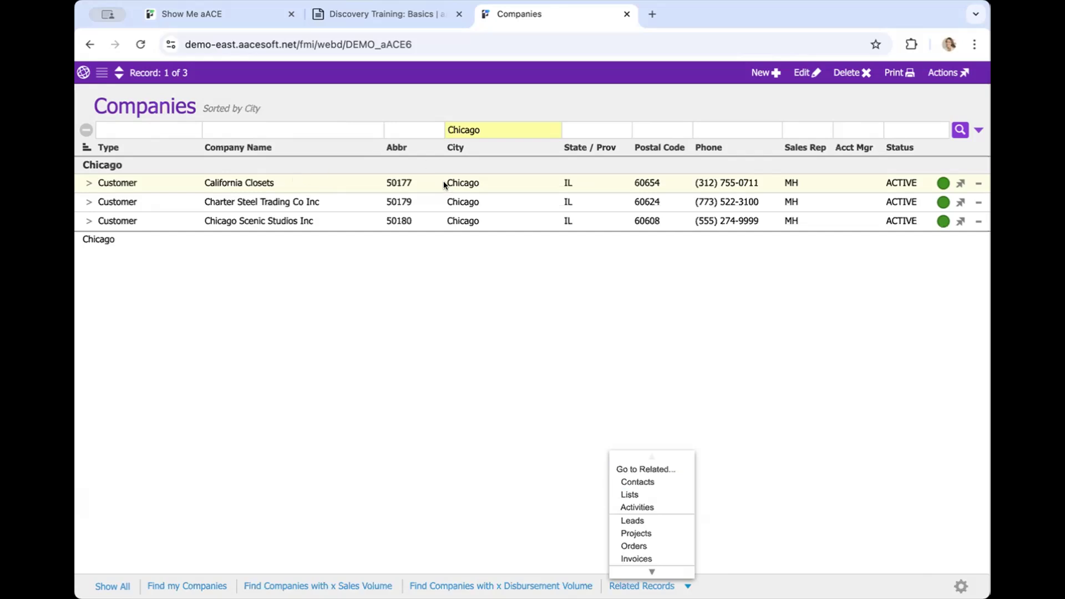
click(661, 547)
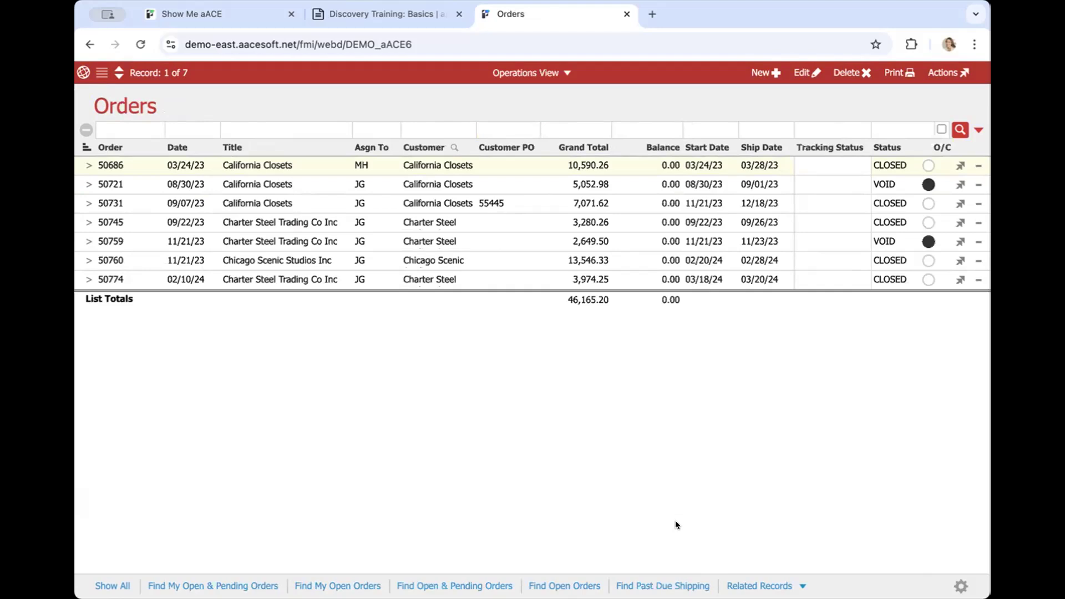
click(764, 585)
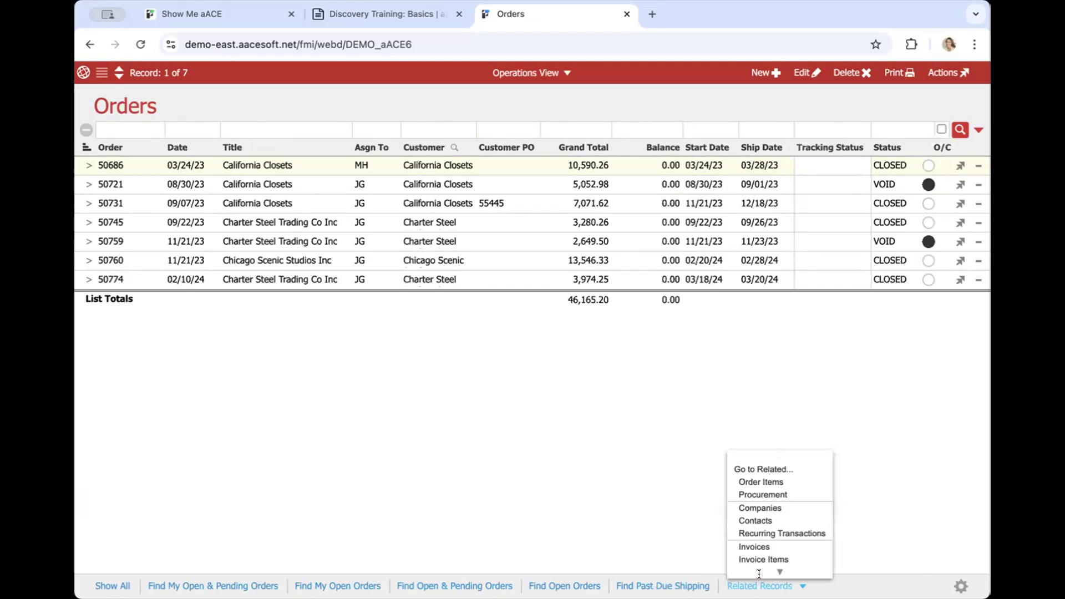
click(759, 548)
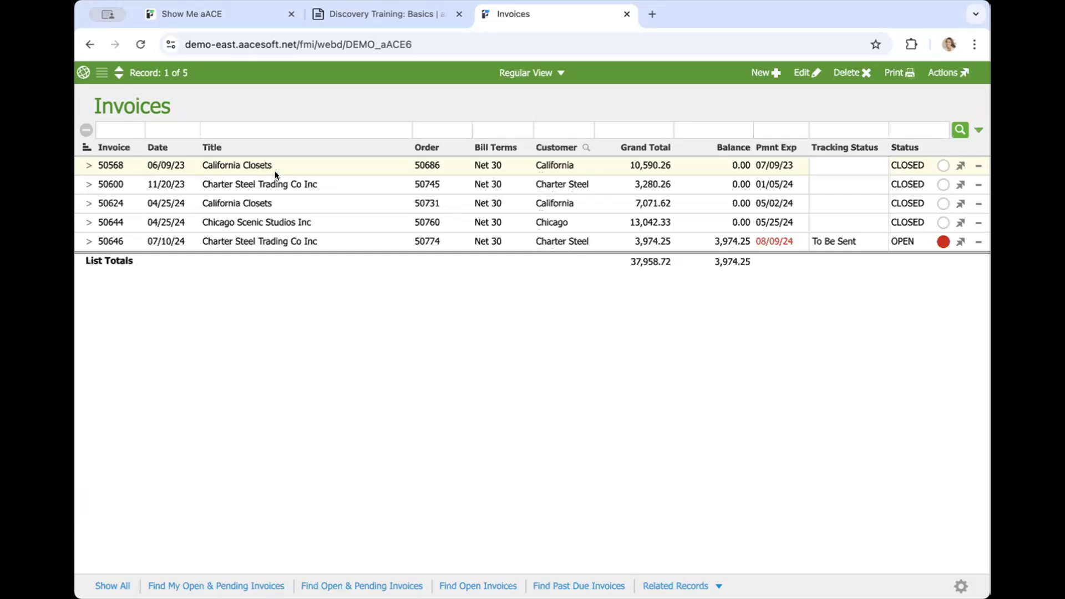
Step: Close the open Contacts, Invoices and Orders windows to return to the Companies list
click(82, 72)
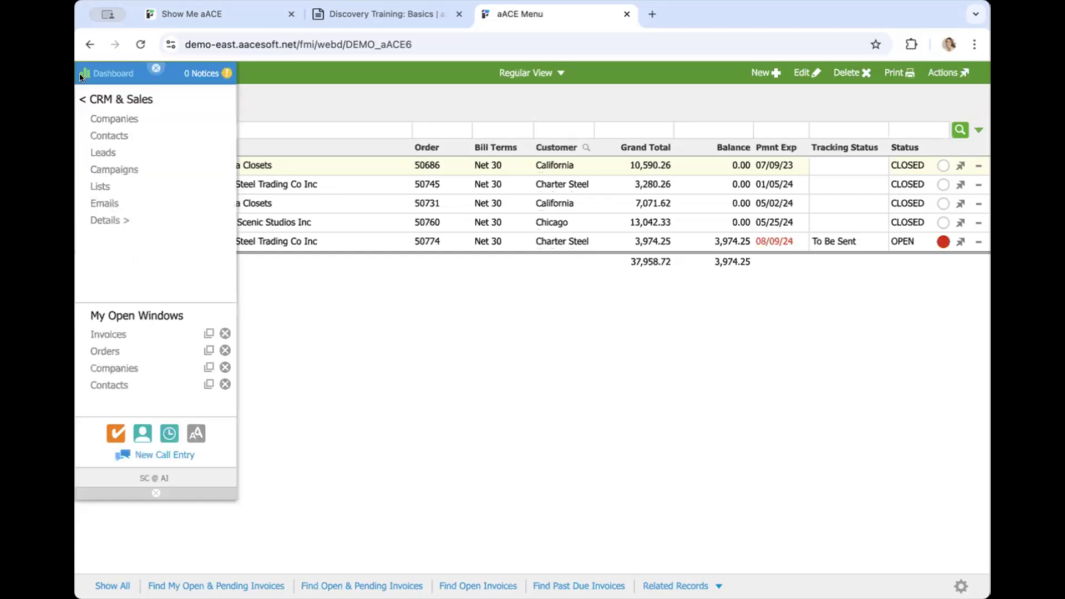
click(219, 385)
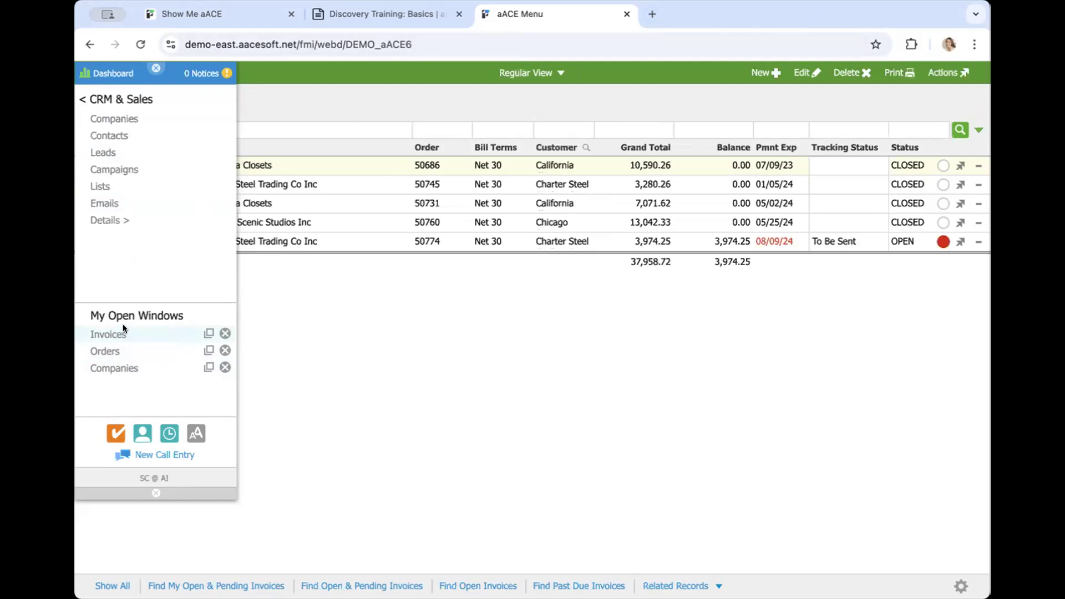
click(225, 333)
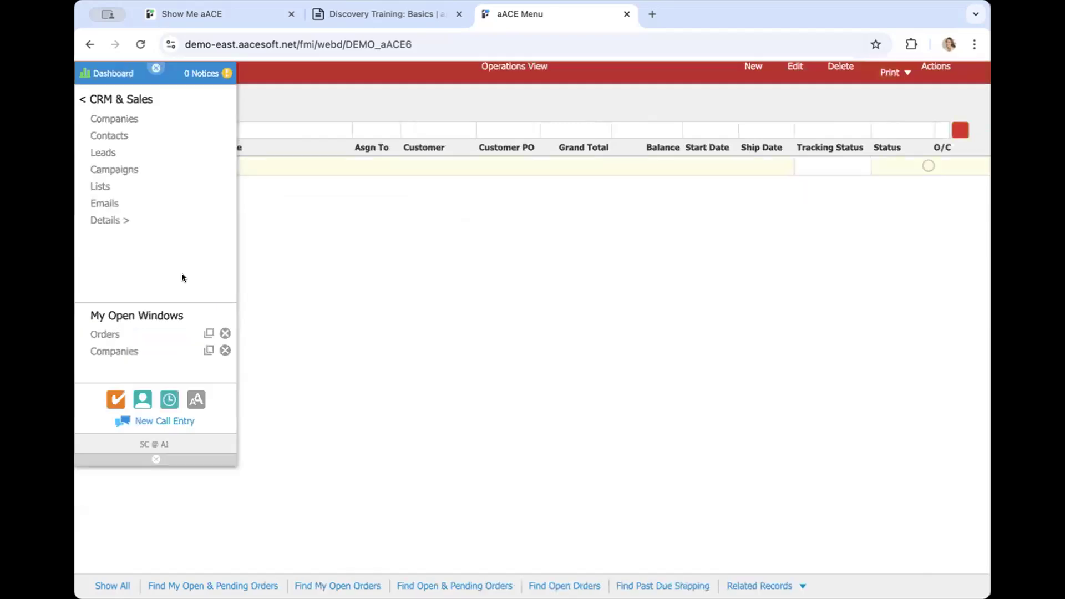
click(217, 333)
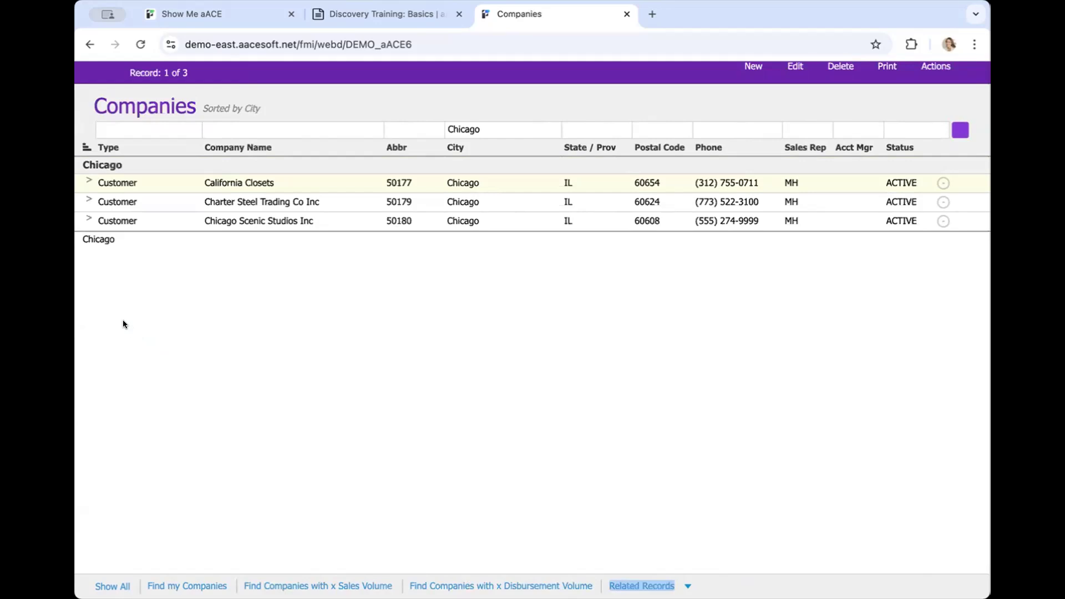
Step: Open the California Closets record for editing, view the Referral Contact selector without choosing anyone, and save the record
click(85, 178)
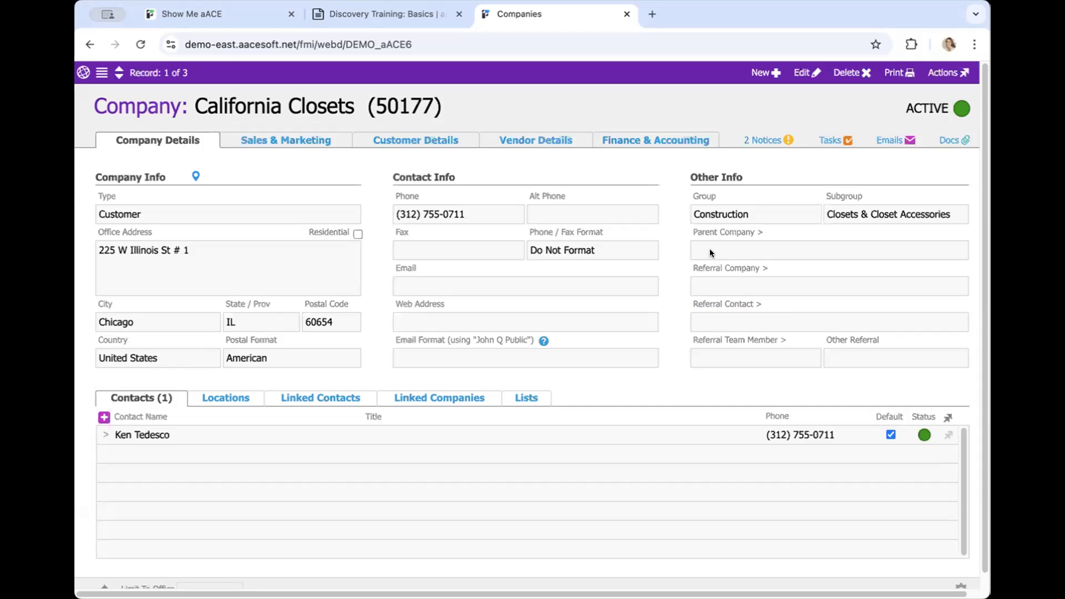
click(794, 74)
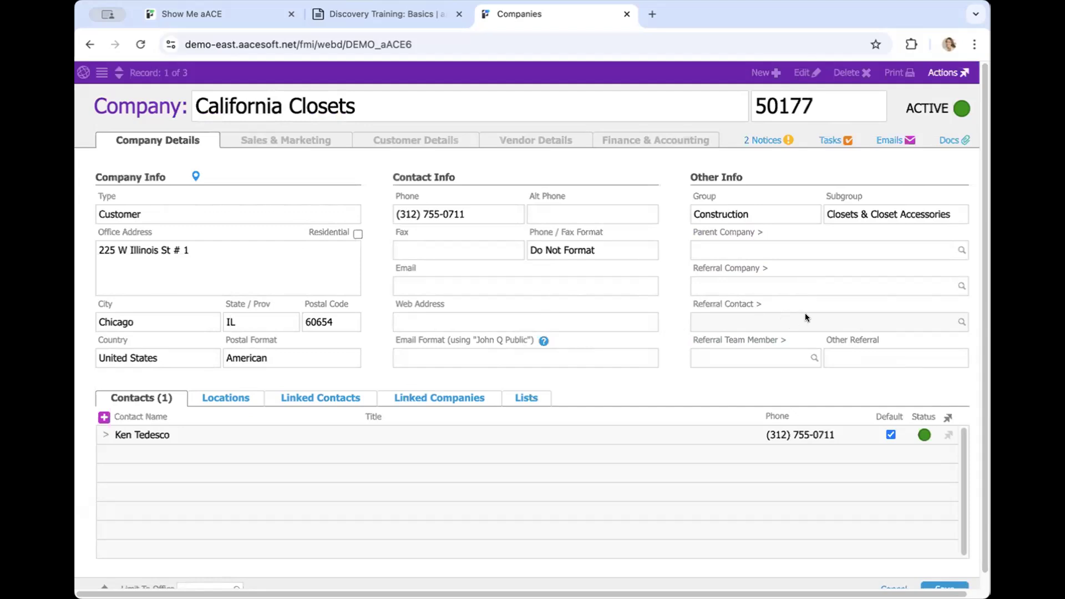
click(959, 322)
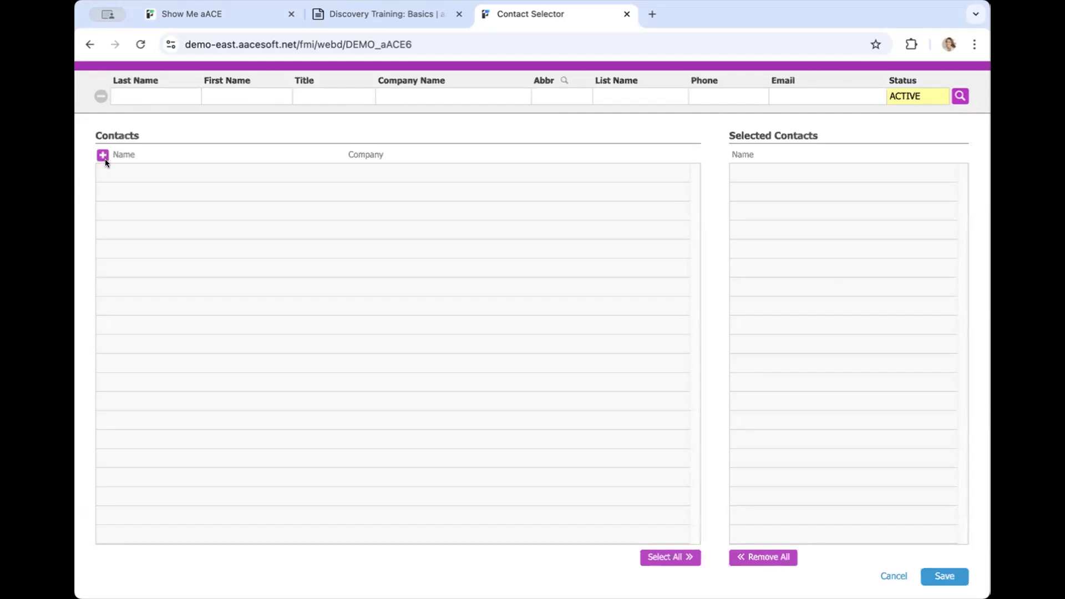
click(883, 577)
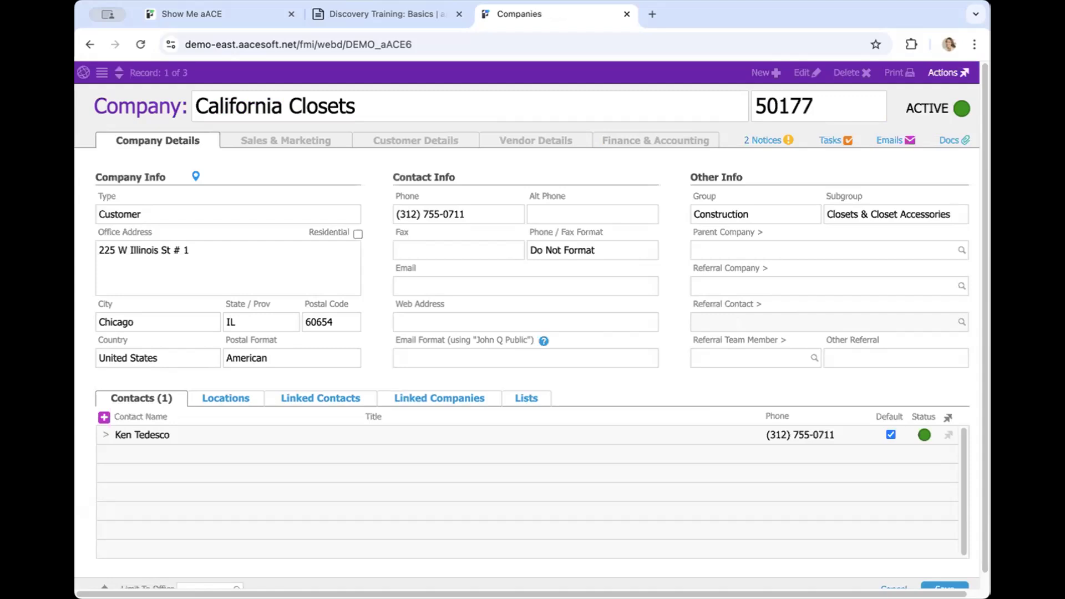
click(944, 585)
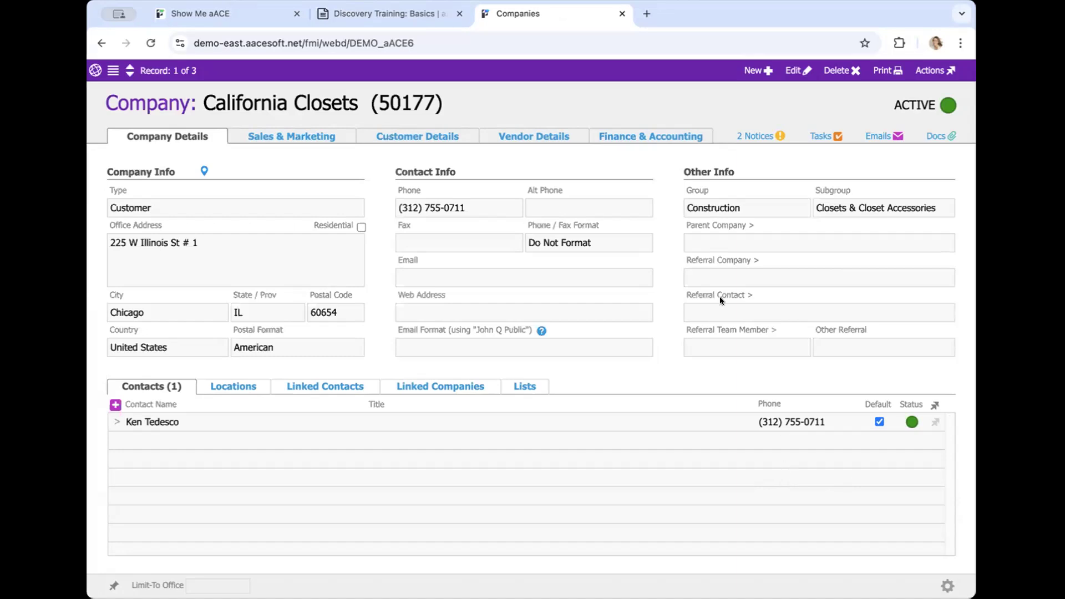
Step: Start a new company record and leave its name blank
click(753, 72)
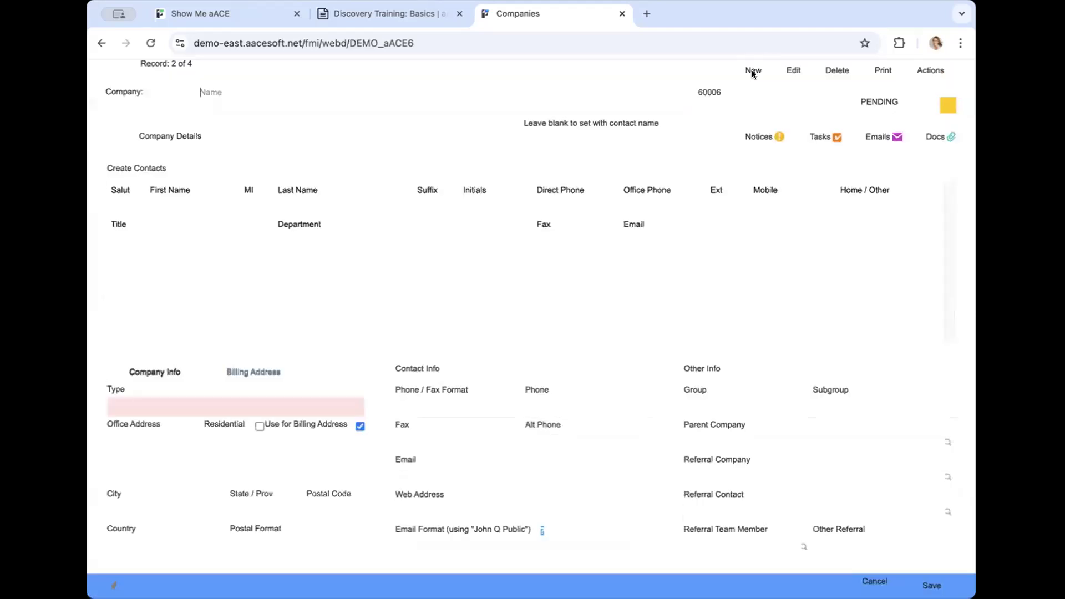
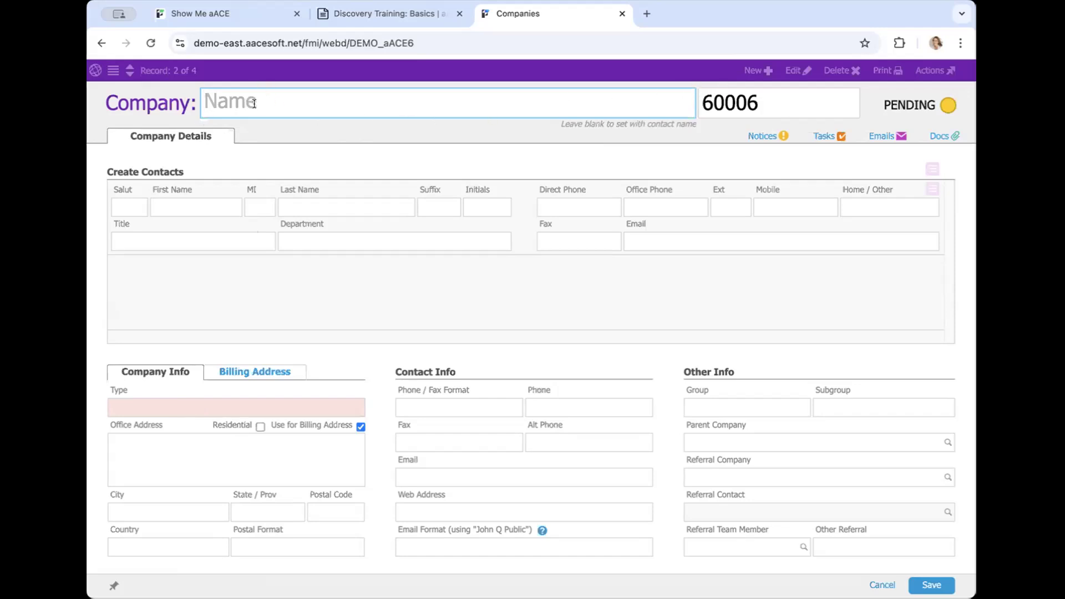
click(414, 127)
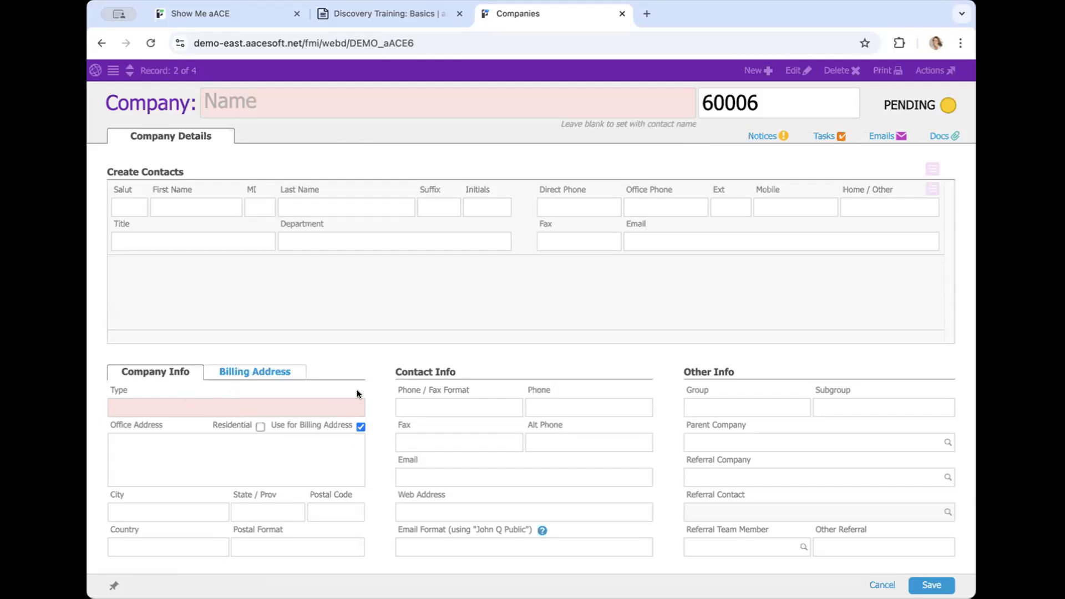
Step: Examine the new company's billing address fields with syncing to the office address on and off
click(274, 372)
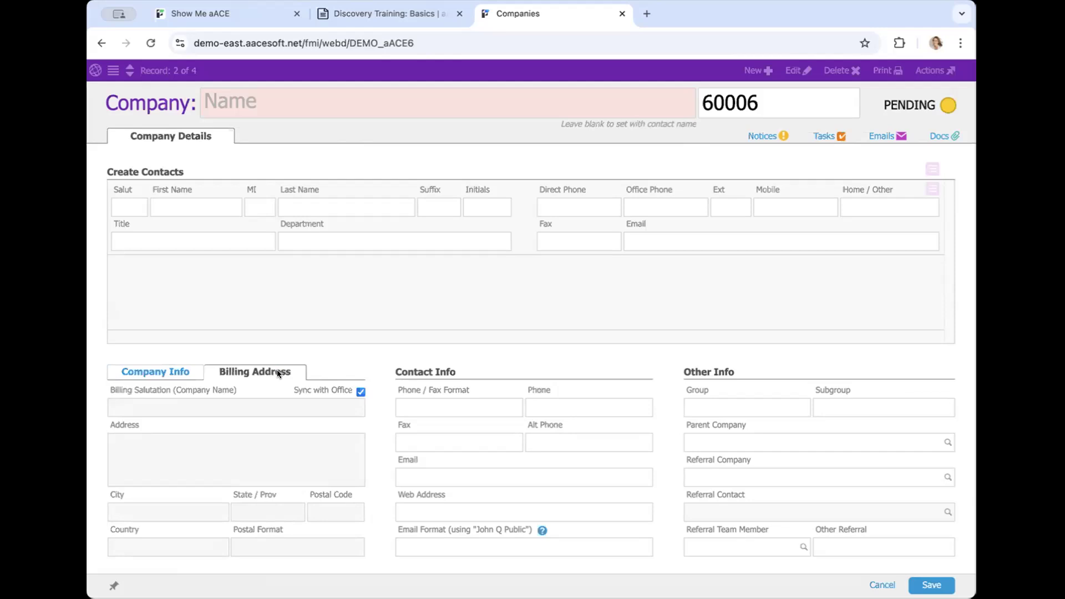
click(162, 372)
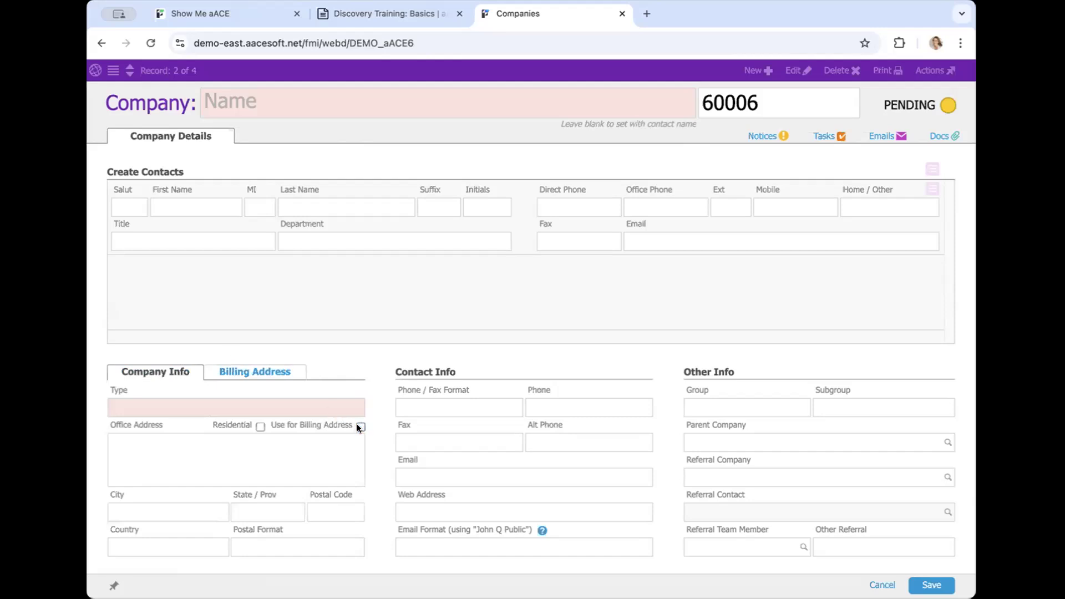
click(244, 374)
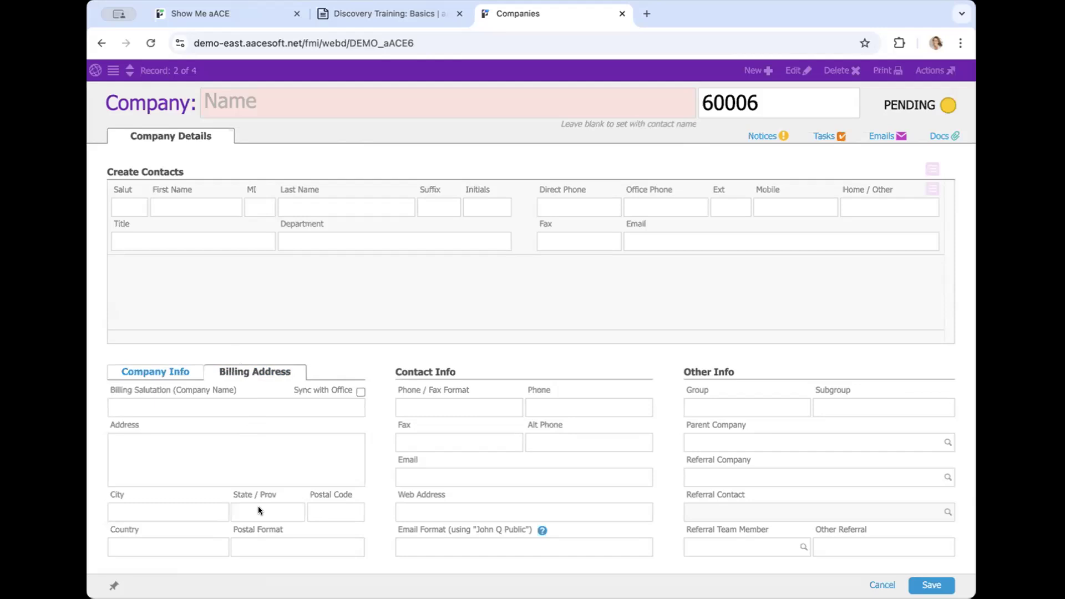
click(166, 371)
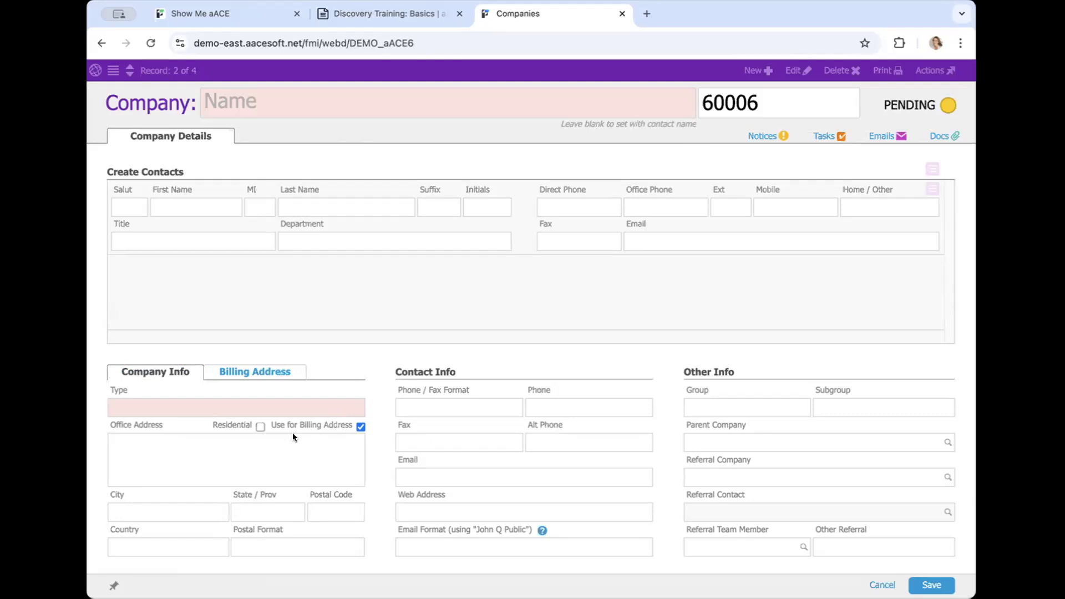
Step: Name the new company Textbook Empire
click(315, 113)
text(Textbook Empire)
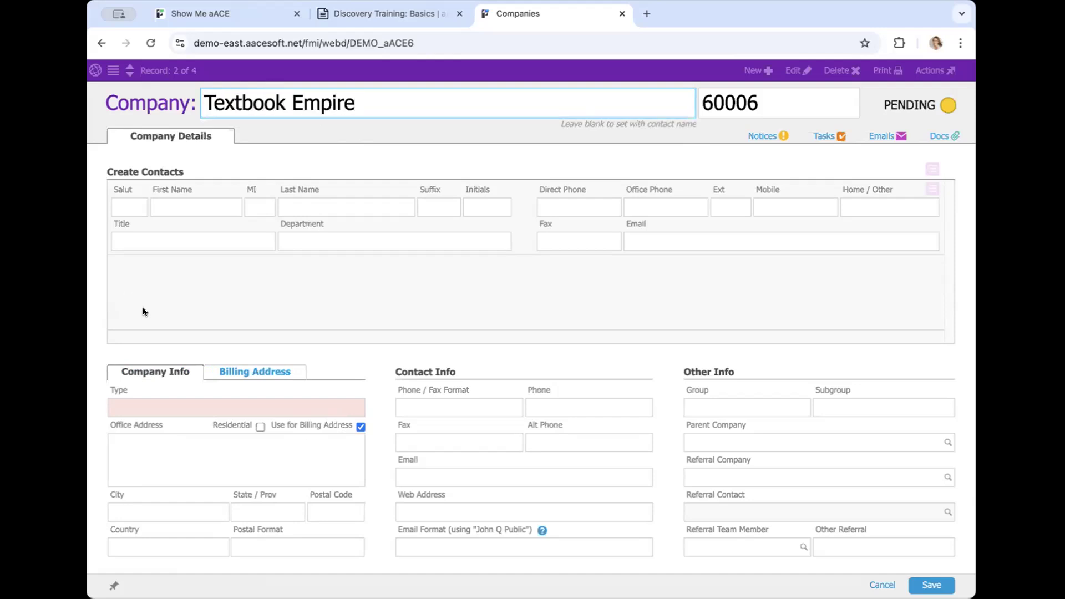
Step: Set Textbook Empire's type to Vendor, save the record, and activate the company
click(200, 407)
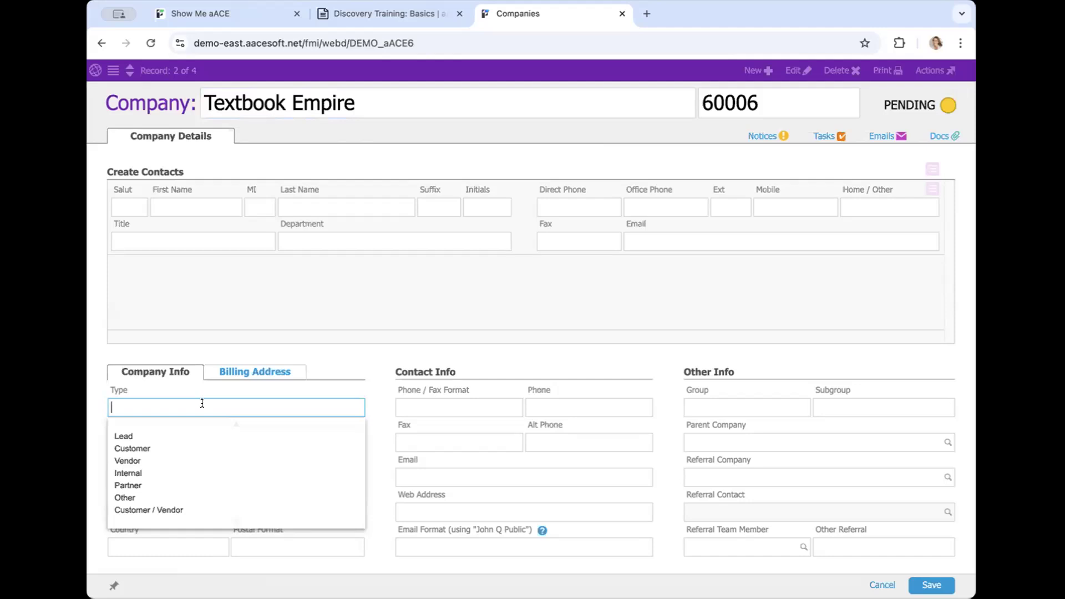
click(121, 462)
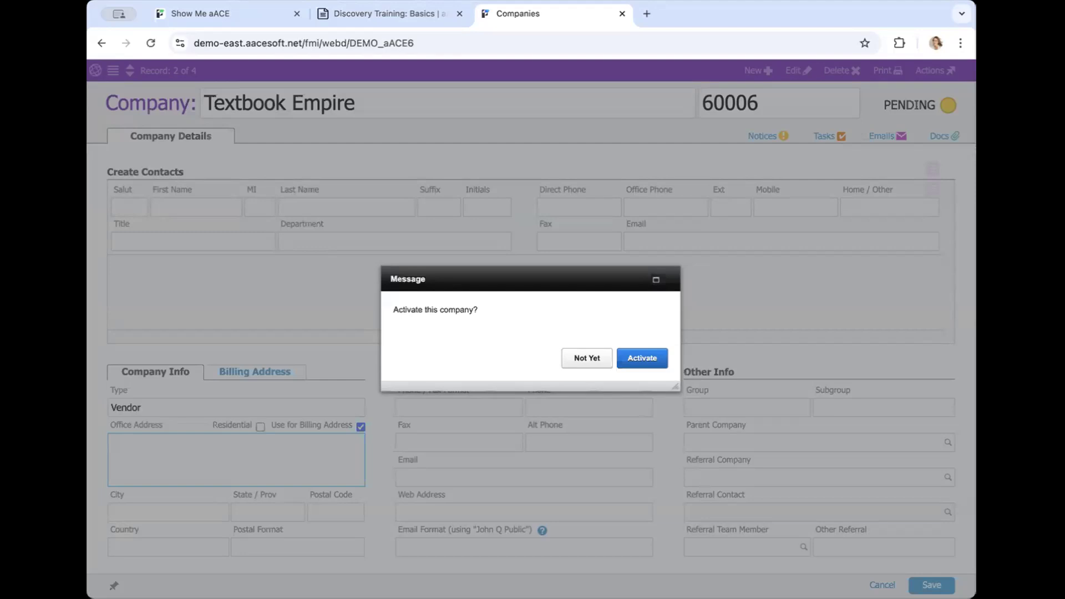
click(643, 359)
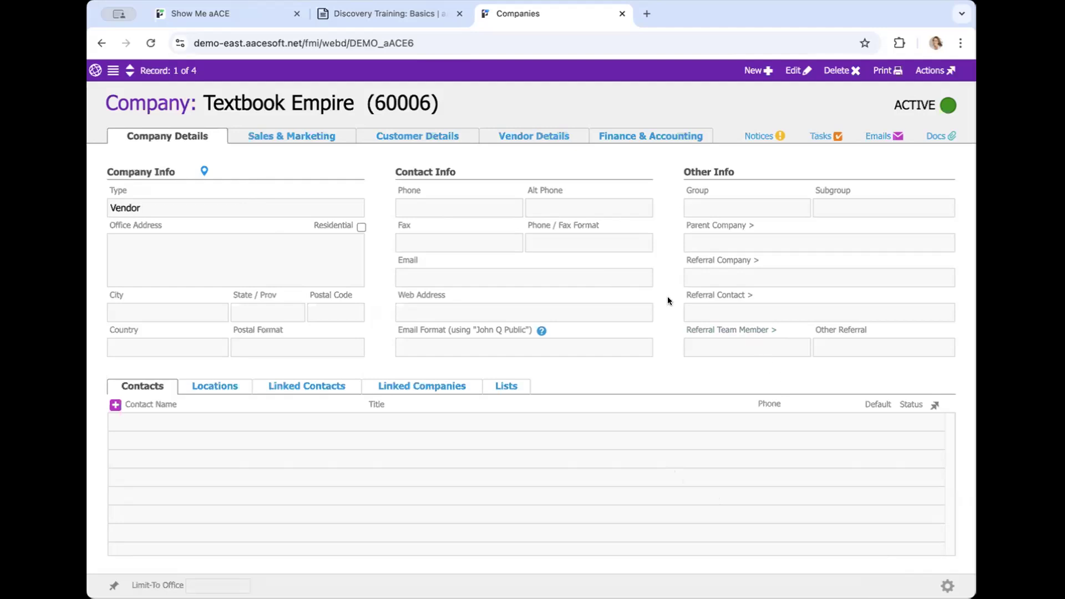
Step: Compare the general company information with the sales and customer sections of the Textbook Empire record
click(285, 137)
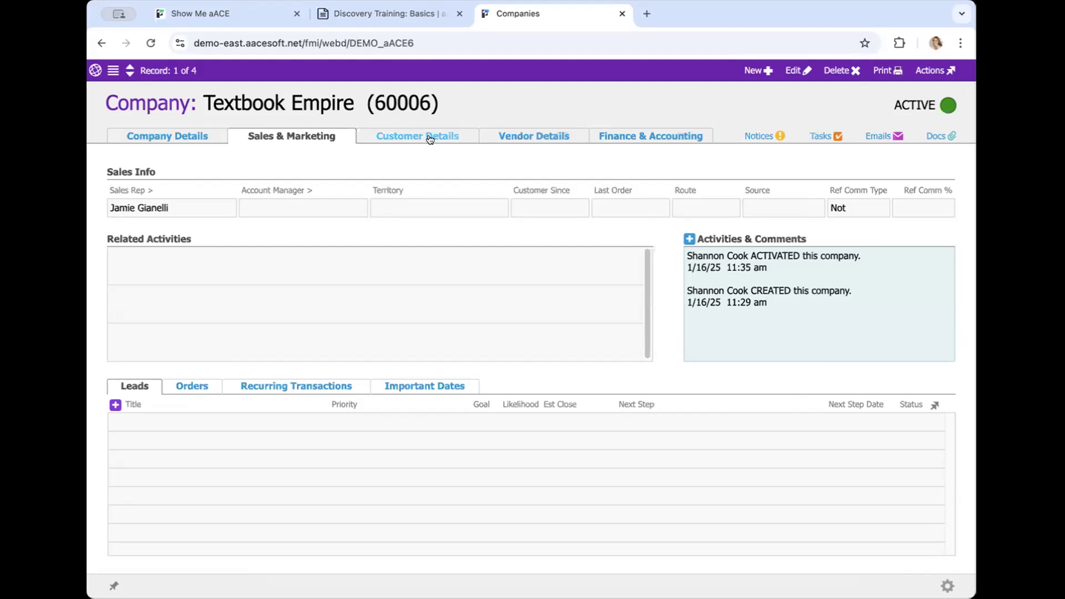
click(178, 136)
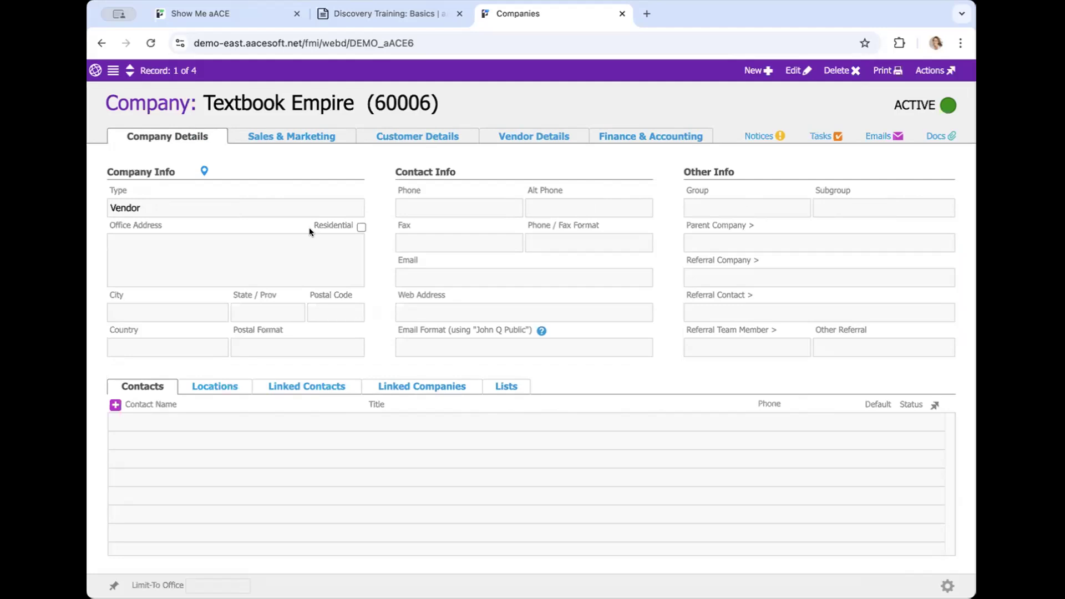
click(295, 136)
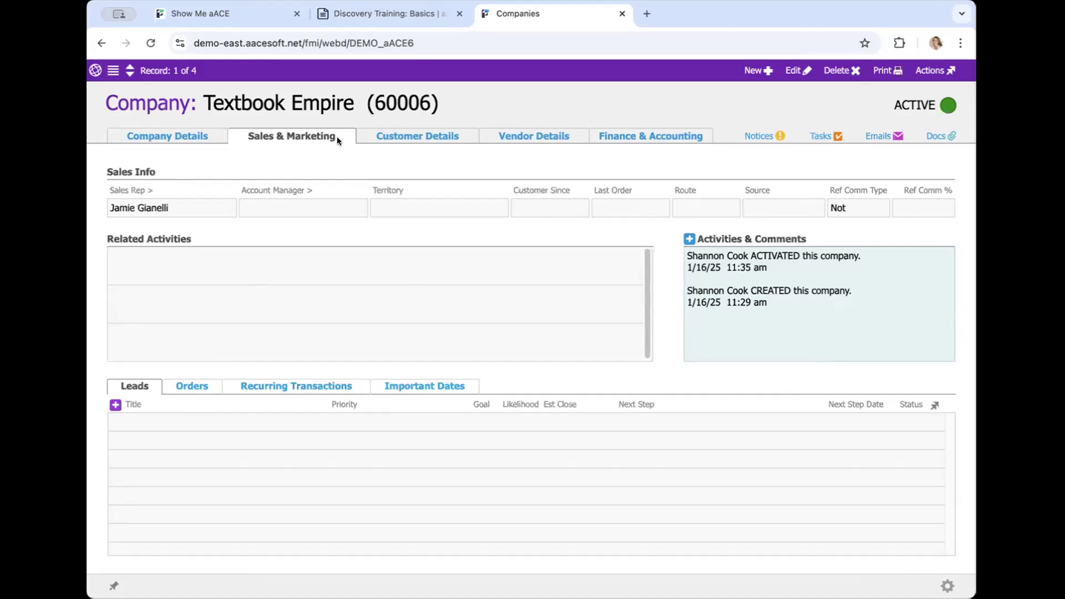
click(420, 140)
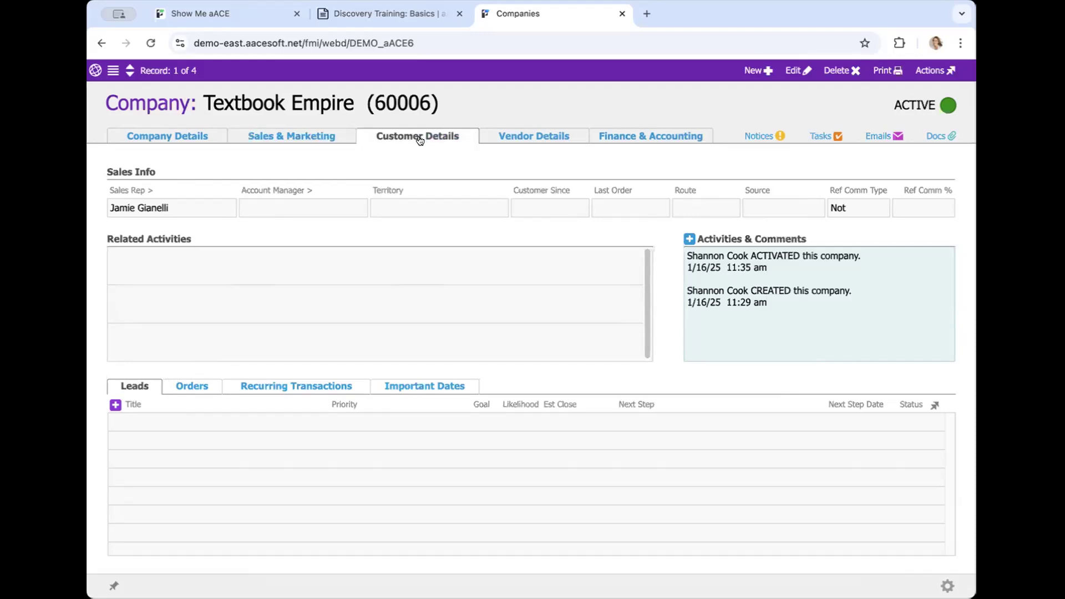
click(340, 138)
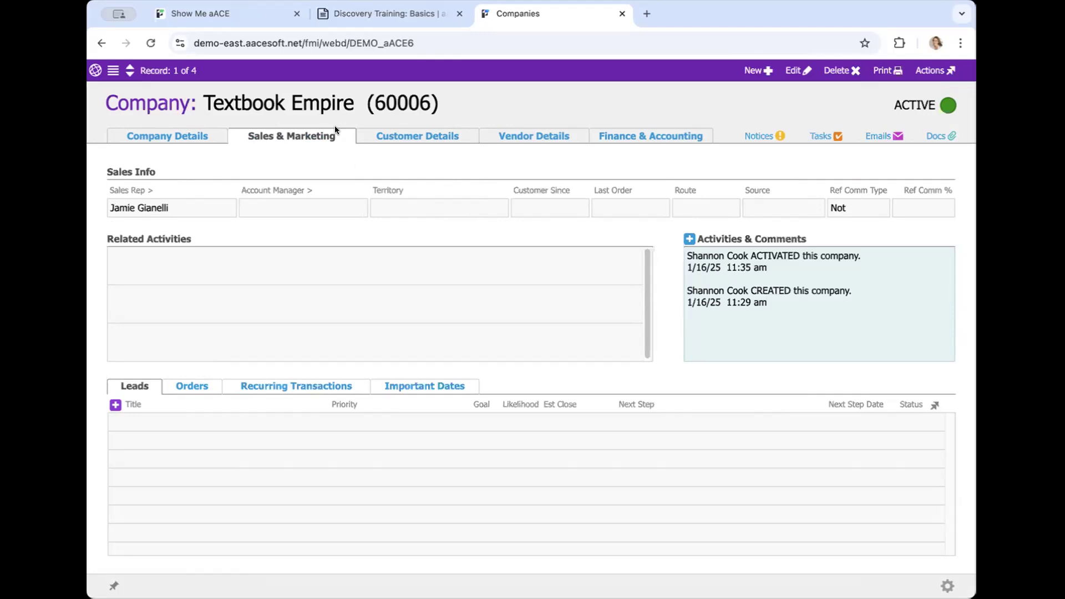
click(187, 133)
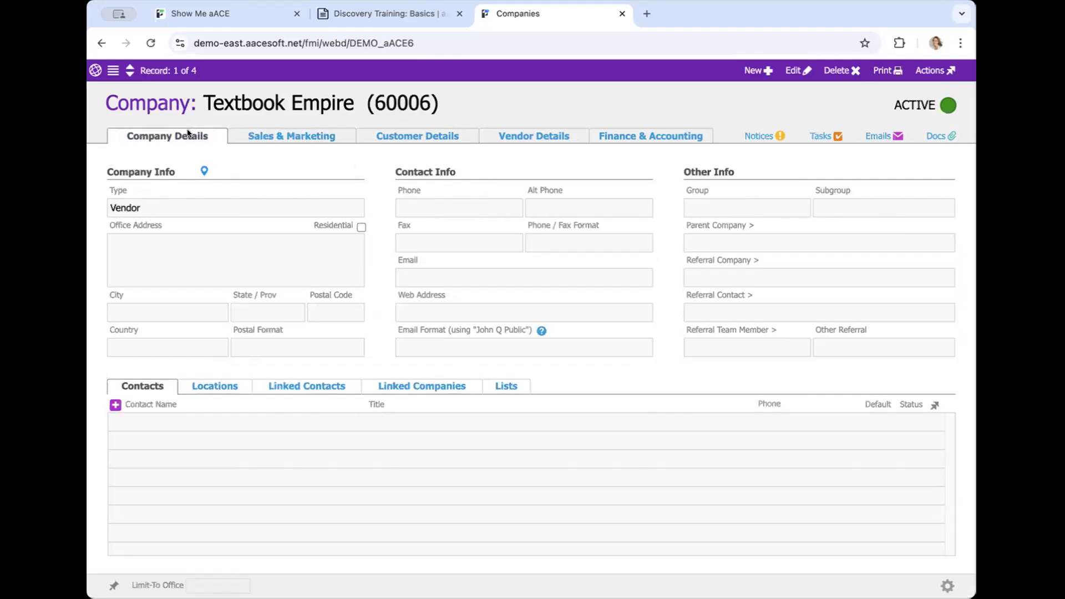
Step: View the company type options without saving a change, and review the record's locations, linked contacts, linked companies and lists
click(145, 206)
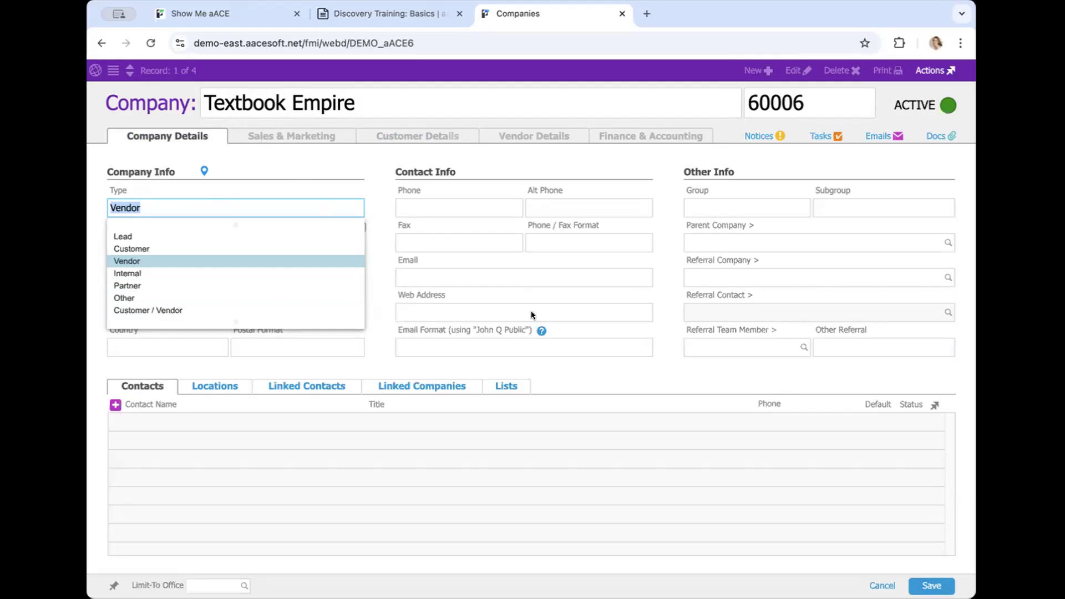
click(872, 586)
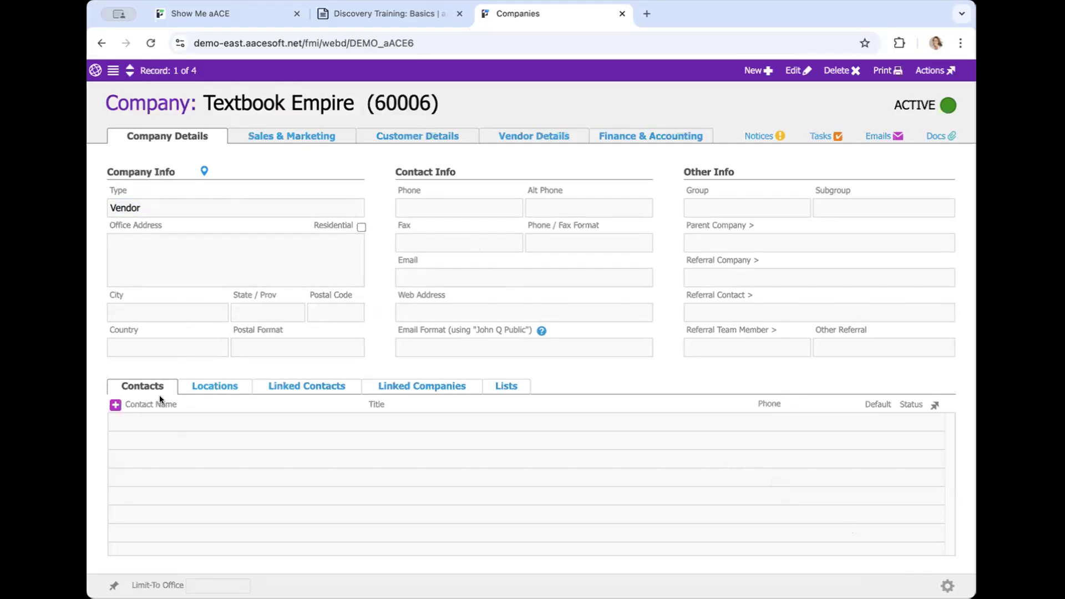
click(212, 389)
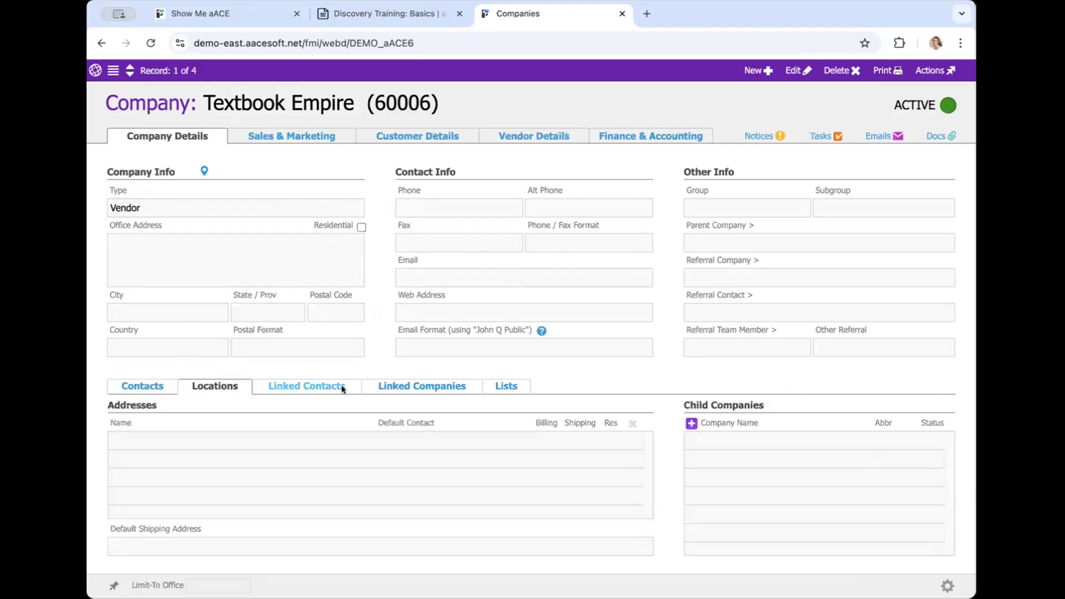
click(304, 391)
click(417, 387)
click(487, 389)
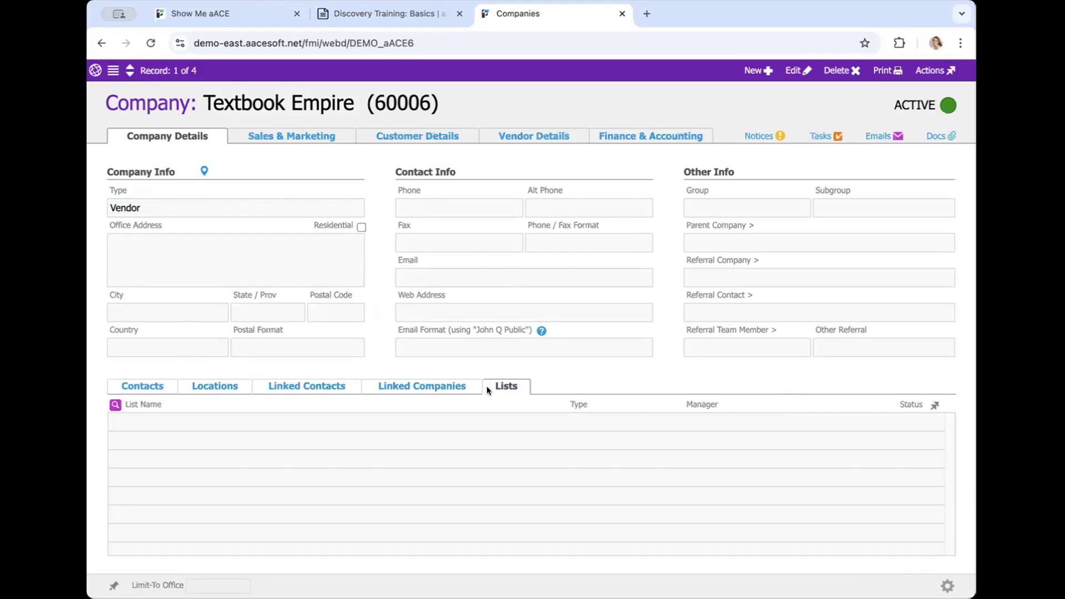
Step: Review Textbook Empire's sales and marketing information, including its leads, orders, recurring transactions and important dates
click(298, 138)
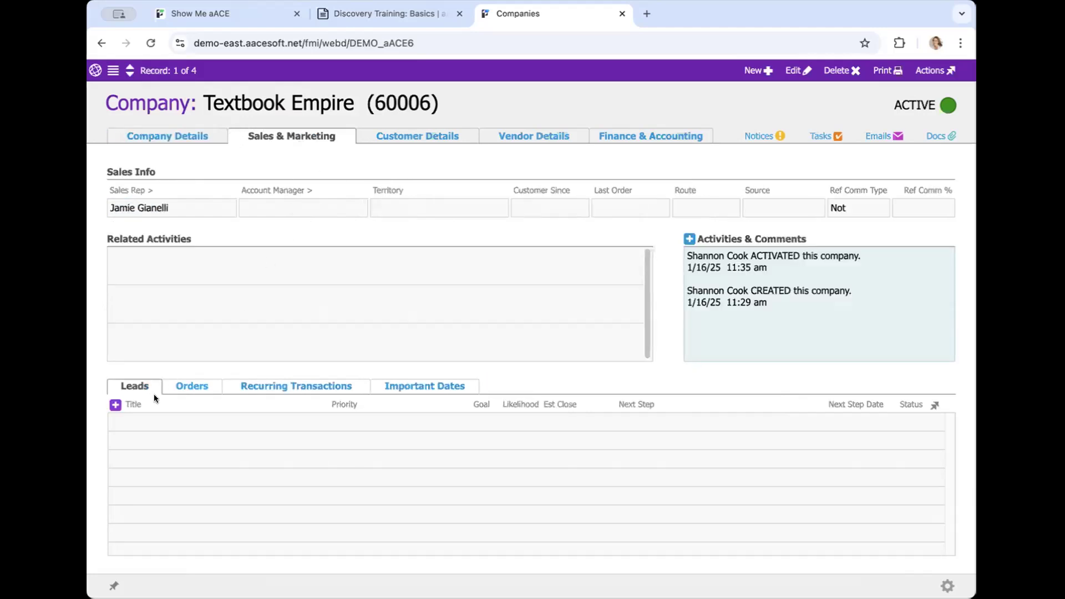
click(186, 387)
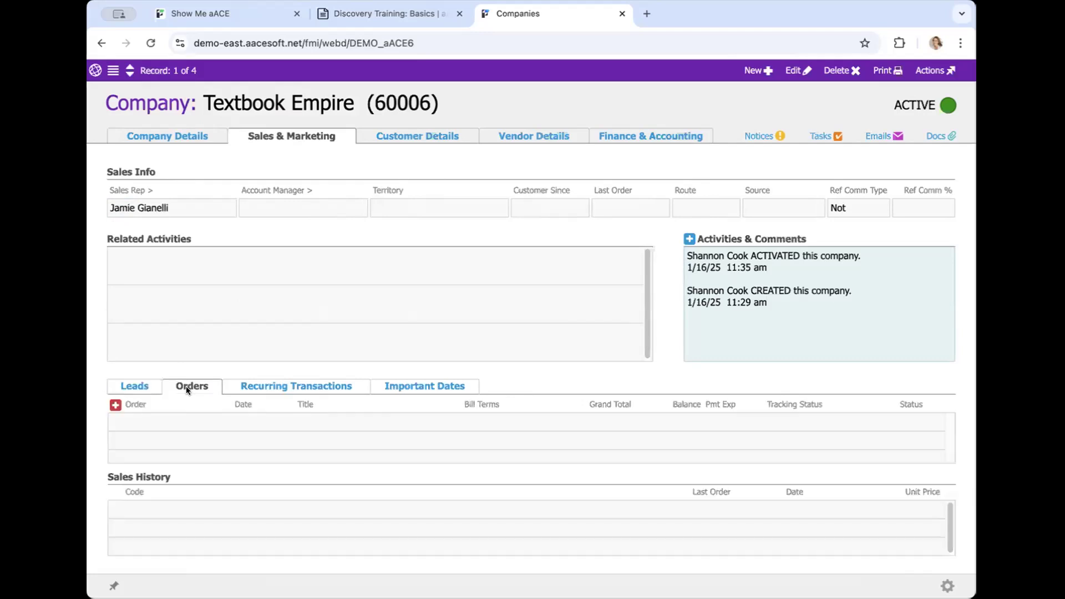
click(269, 382)
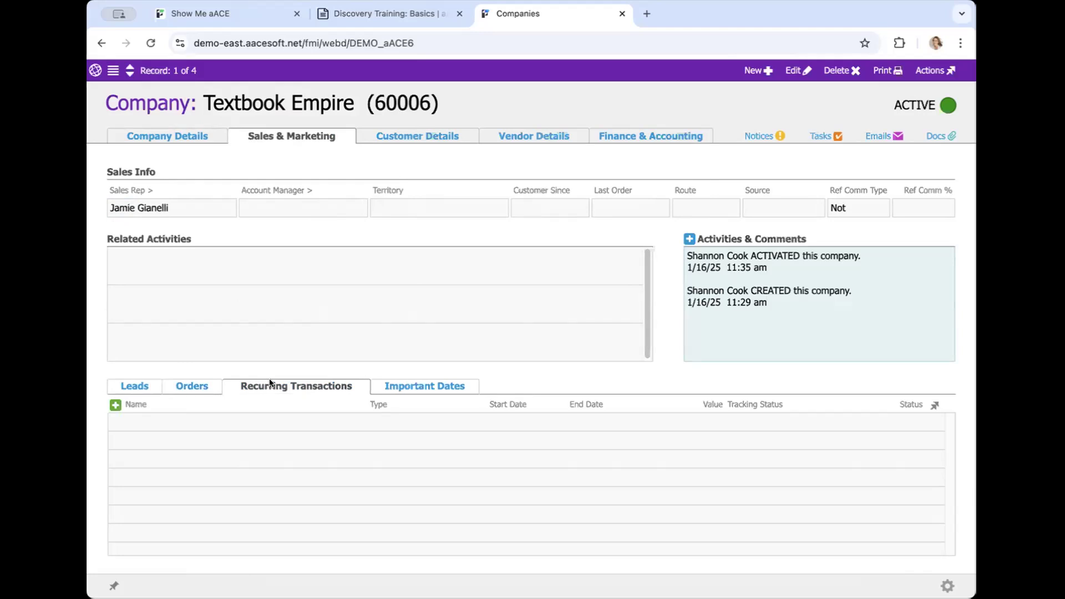
click(411, 384)
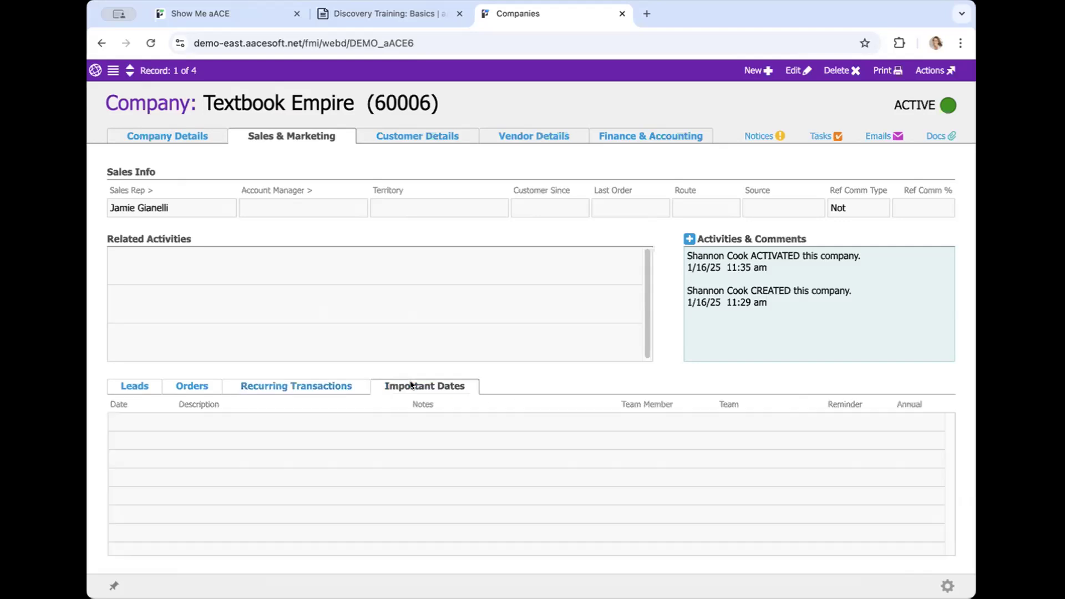
Step: Review Textbook Empire's customer details, including its sales history, orders, invoices and receipts
click(417, 136)
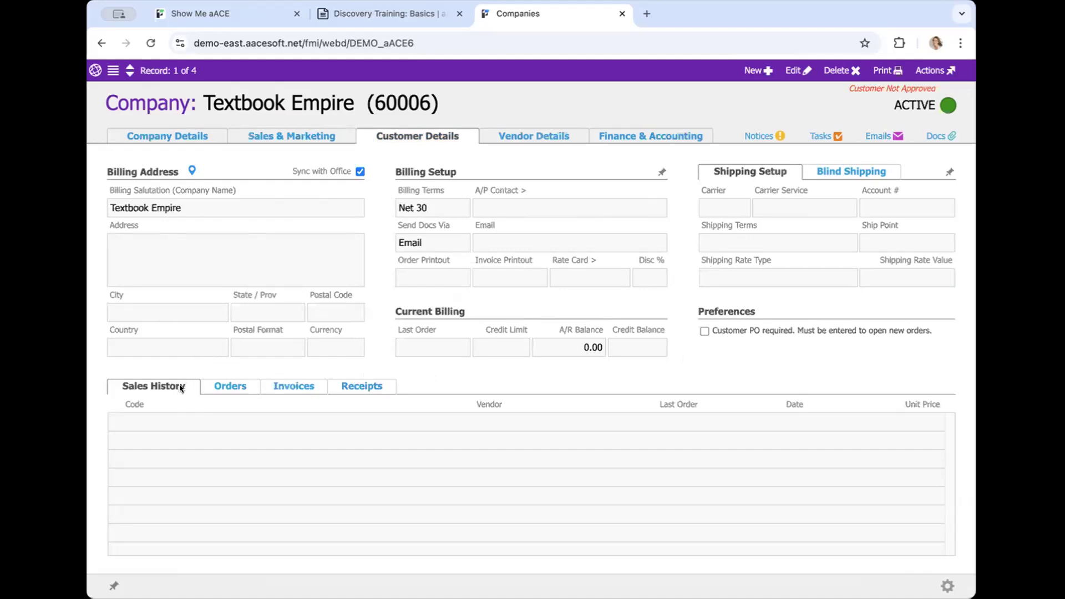
click(231, 387)
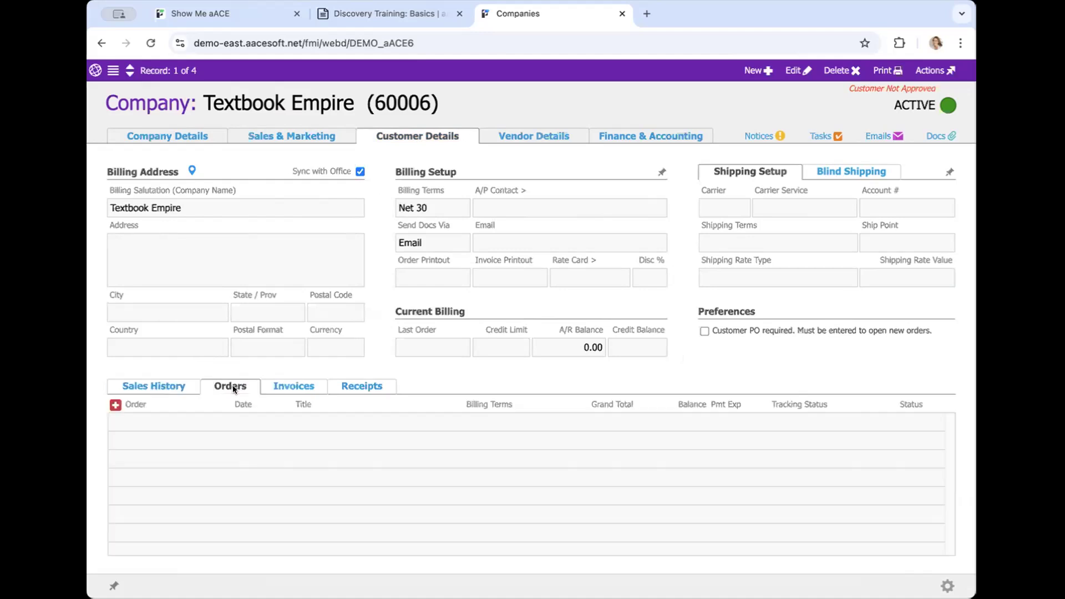
click(294, 386)
click(358, 386)
Step: Review Textbook Empire's vendor details, including its products, purchase orders, purchases and disbursements
click(527, 136)
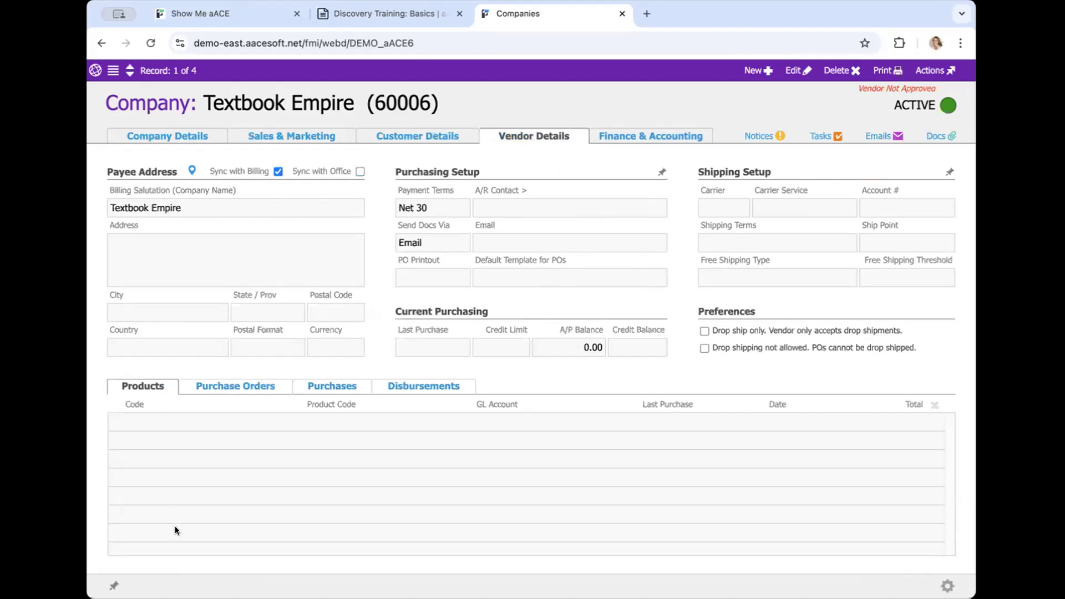
click(222, 387)
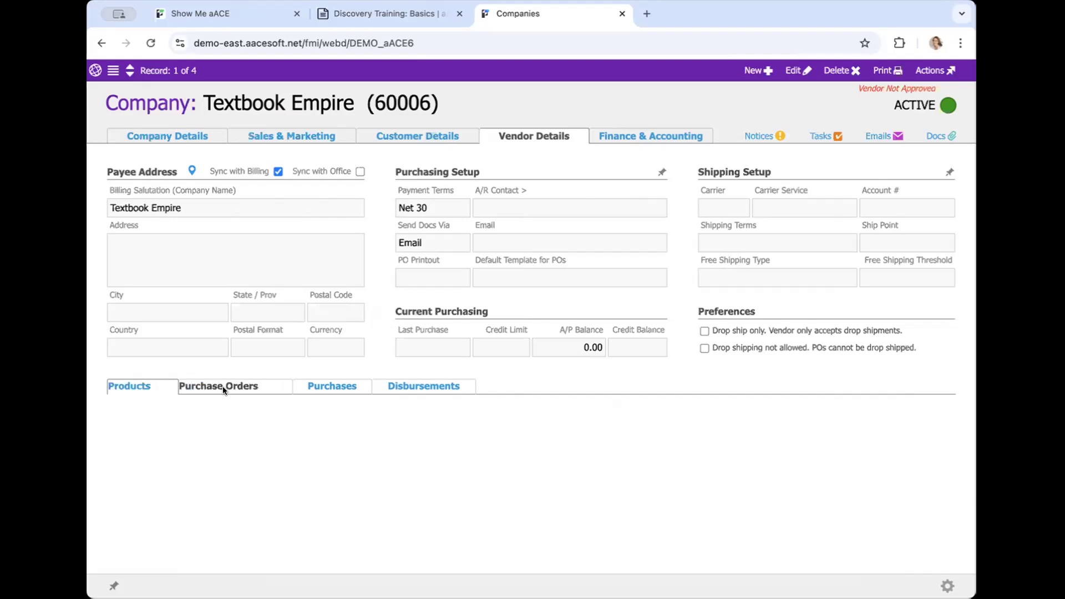
click(331, 385)
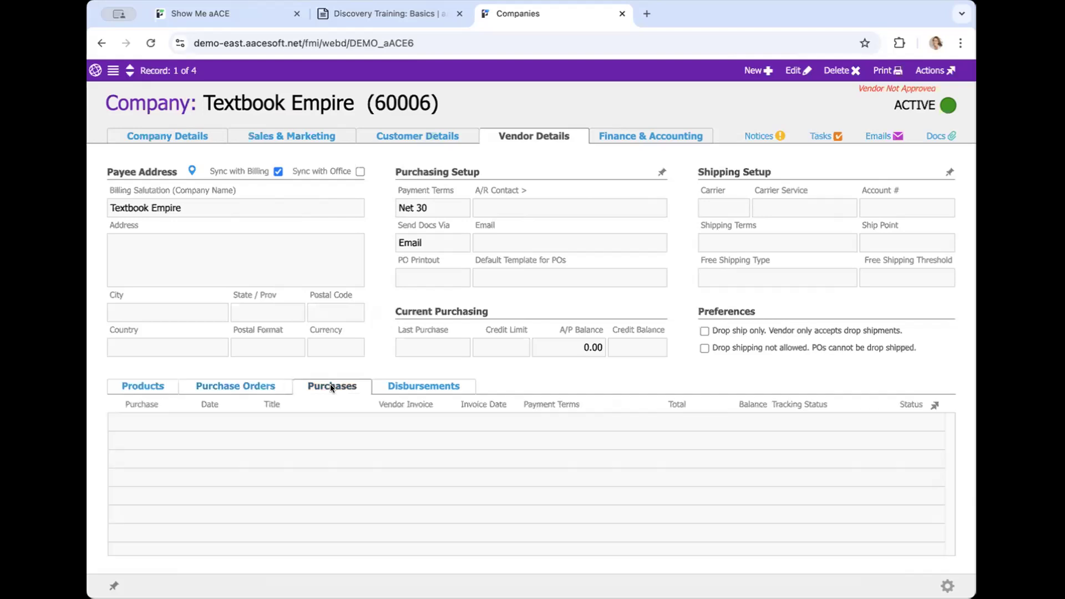
click(441, 386)
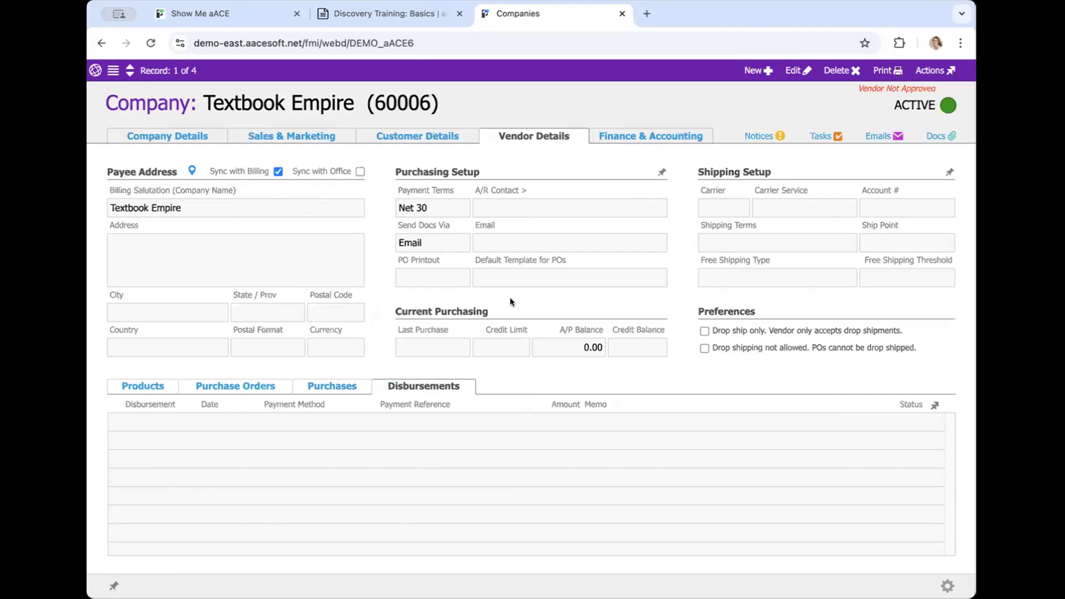
Step: Examine Textbook Empire's finance and accounting setup alongside its general company information and vendor details
click(615, 138)
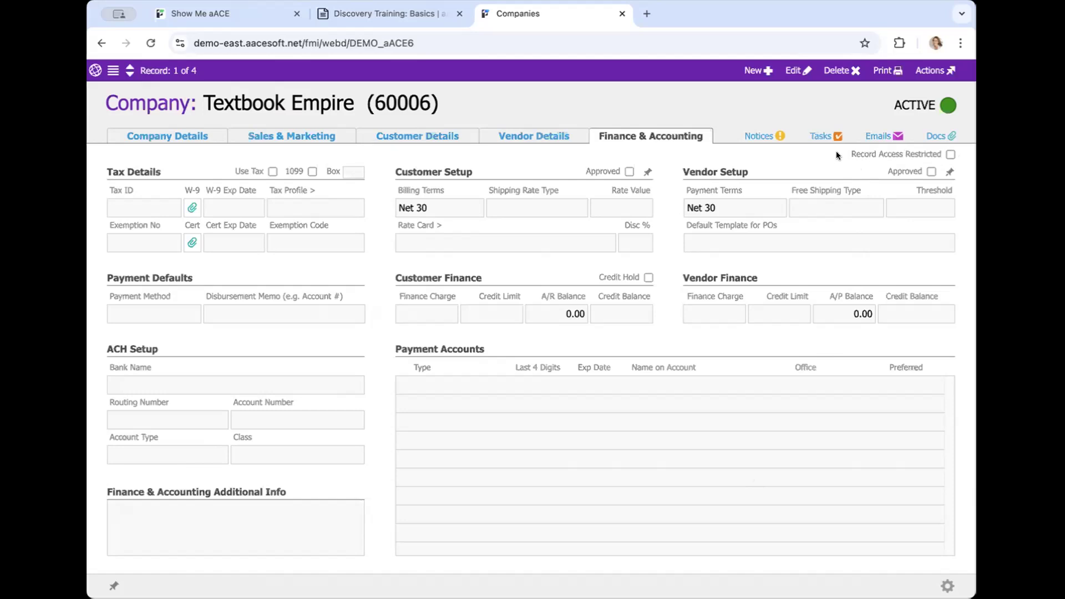
click(172, 136)
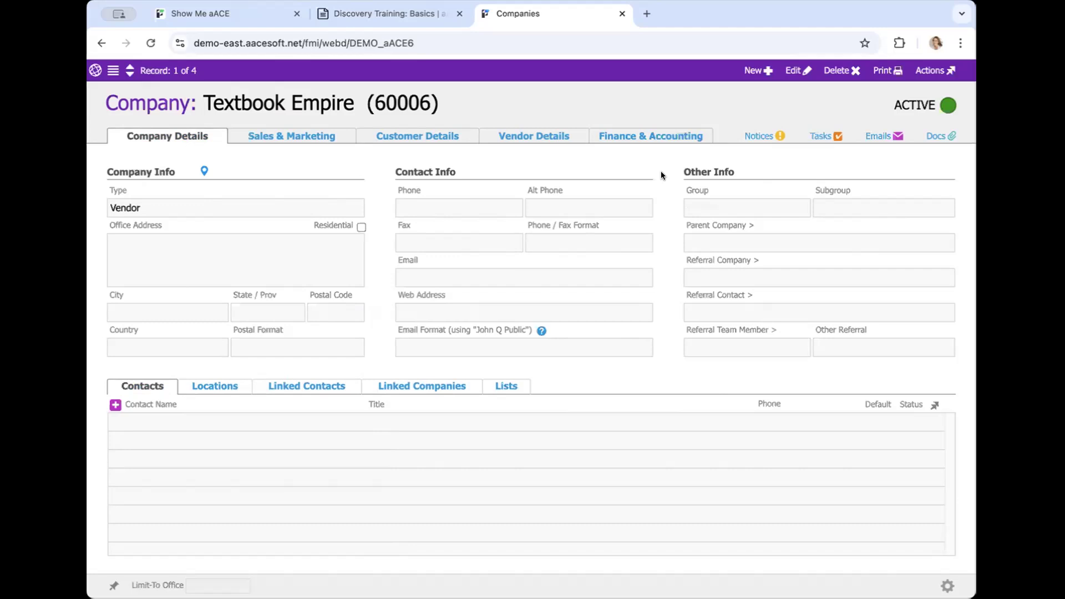
click(553, 133)
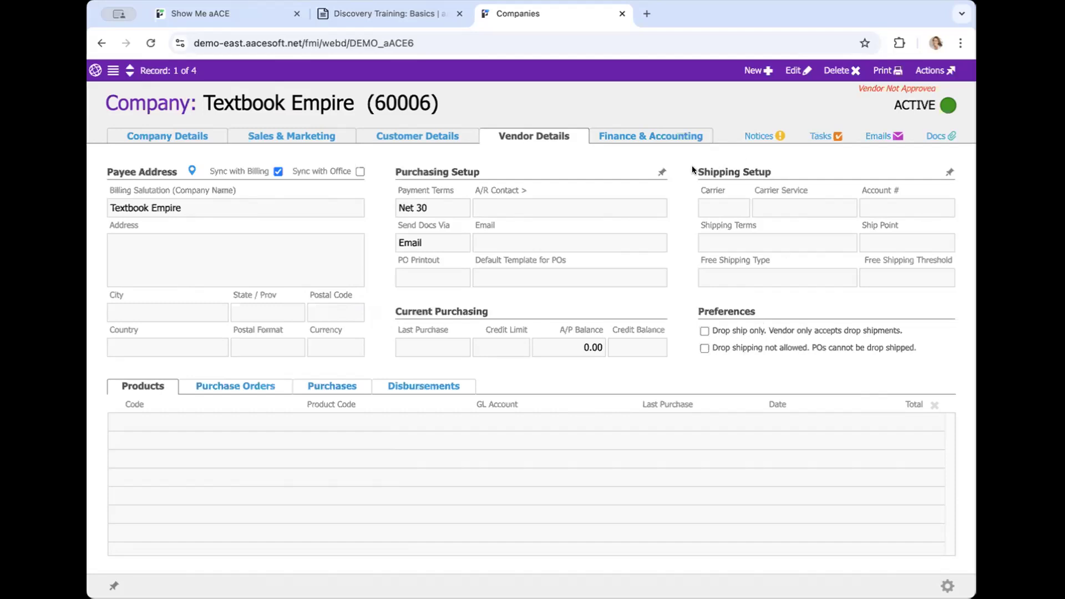
click(682, 134)
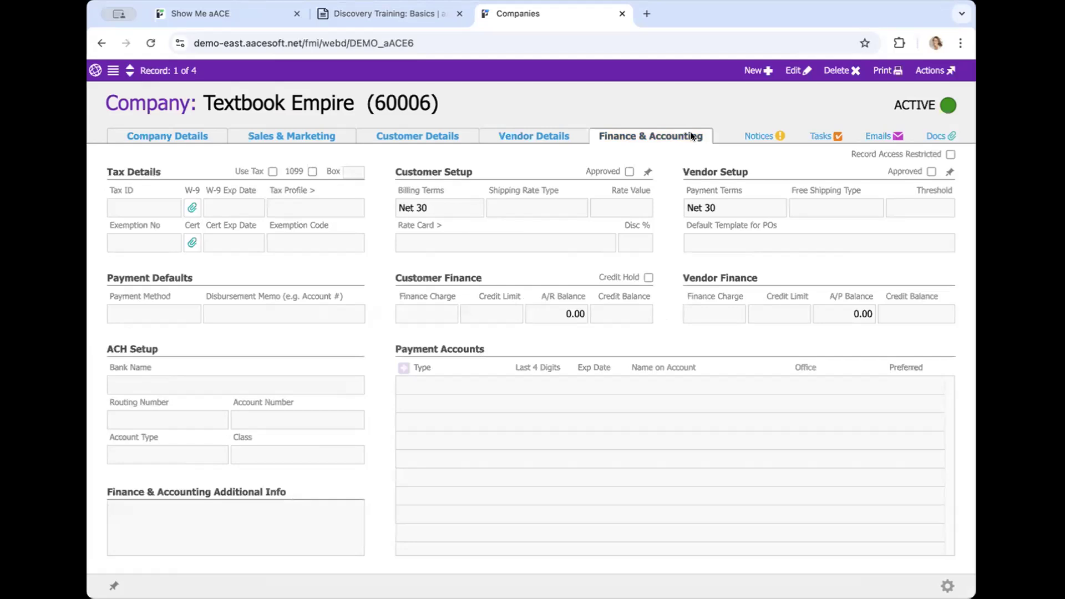
Step: Start a new company record and name it James Middle School
click(755, 70)
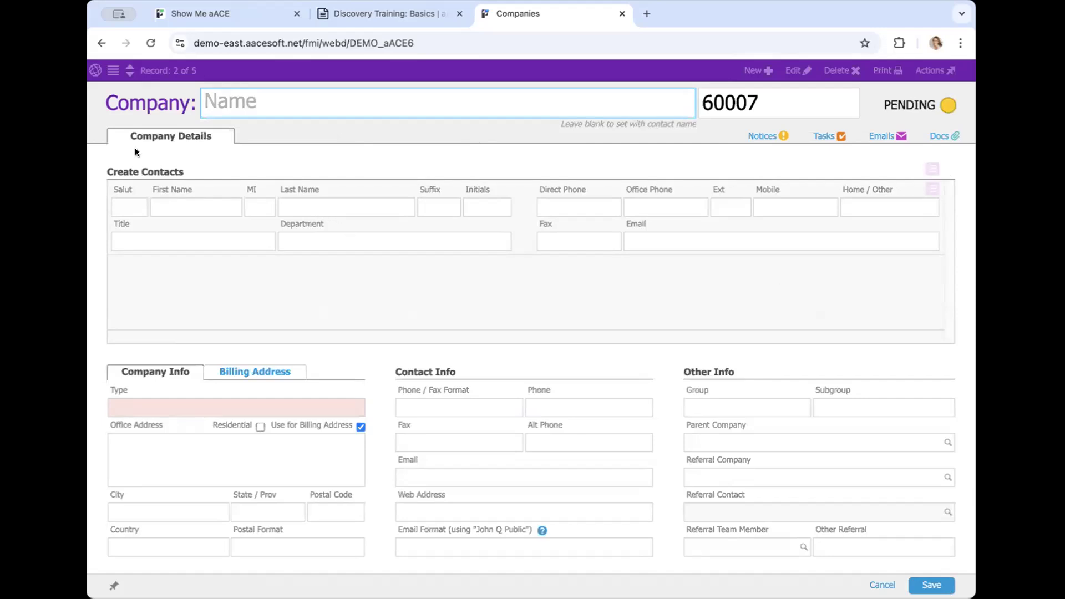
text(James Middle Scholl)
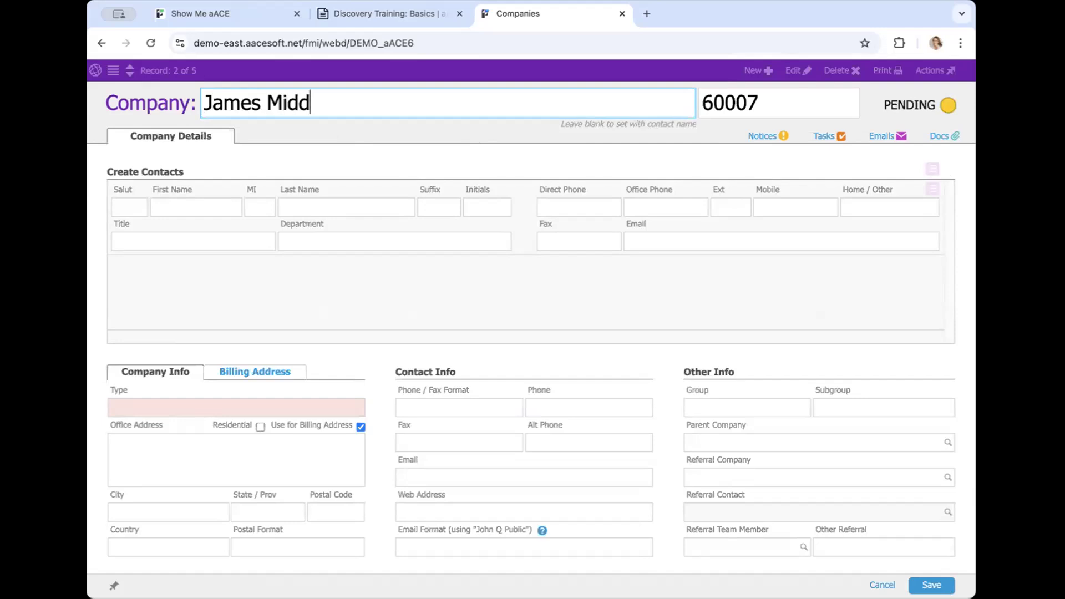
key(BackSpace)
key(BackSpace)
text(ol)
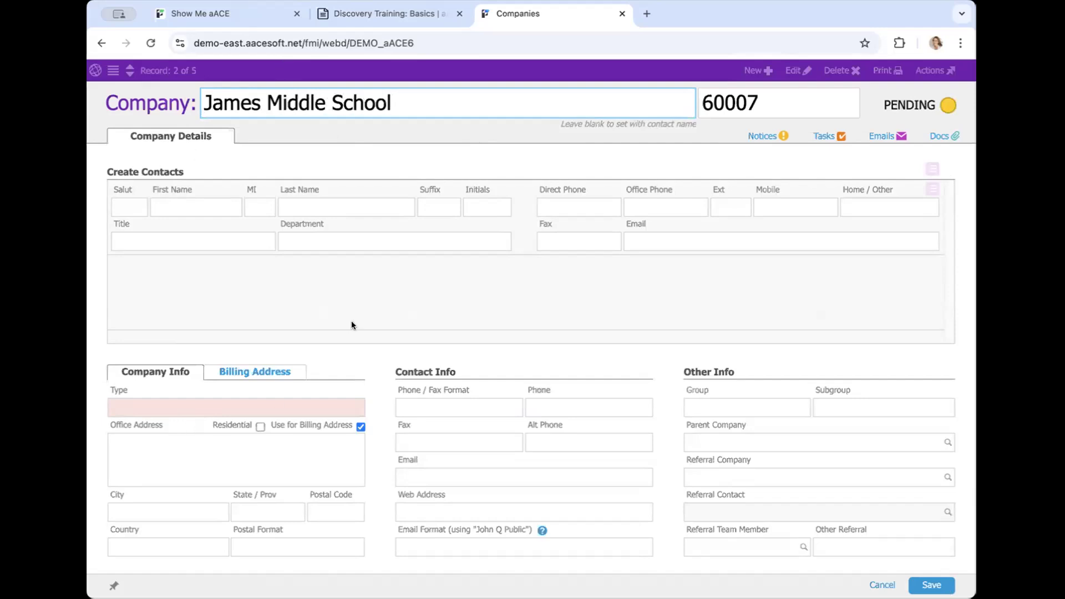
click(324, 355)
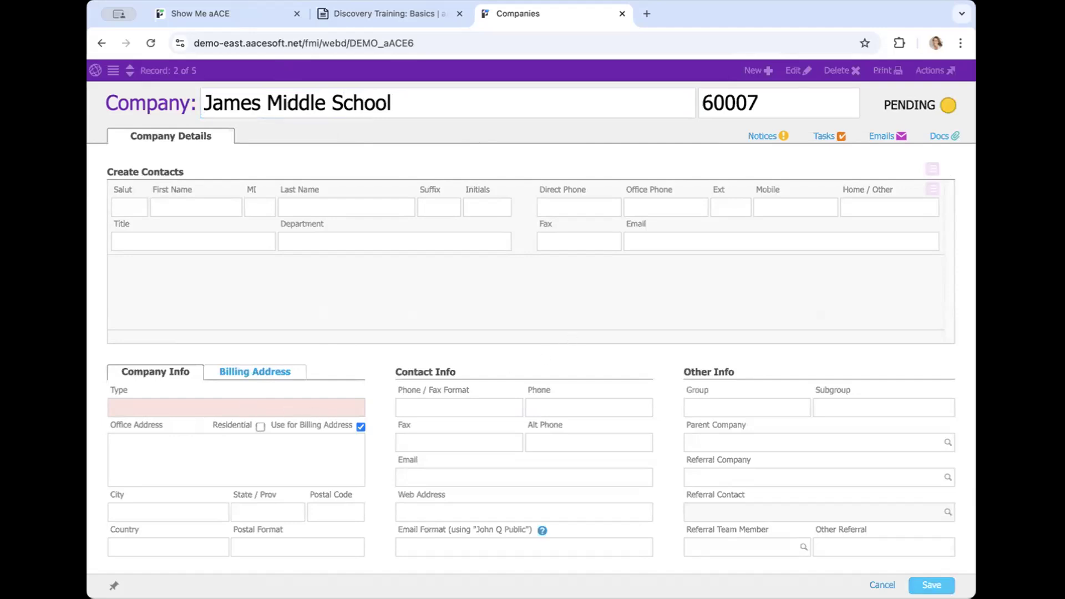
Step: Set the James Middle School company type to Customer and save the record without activating it yet
click(931, 585)
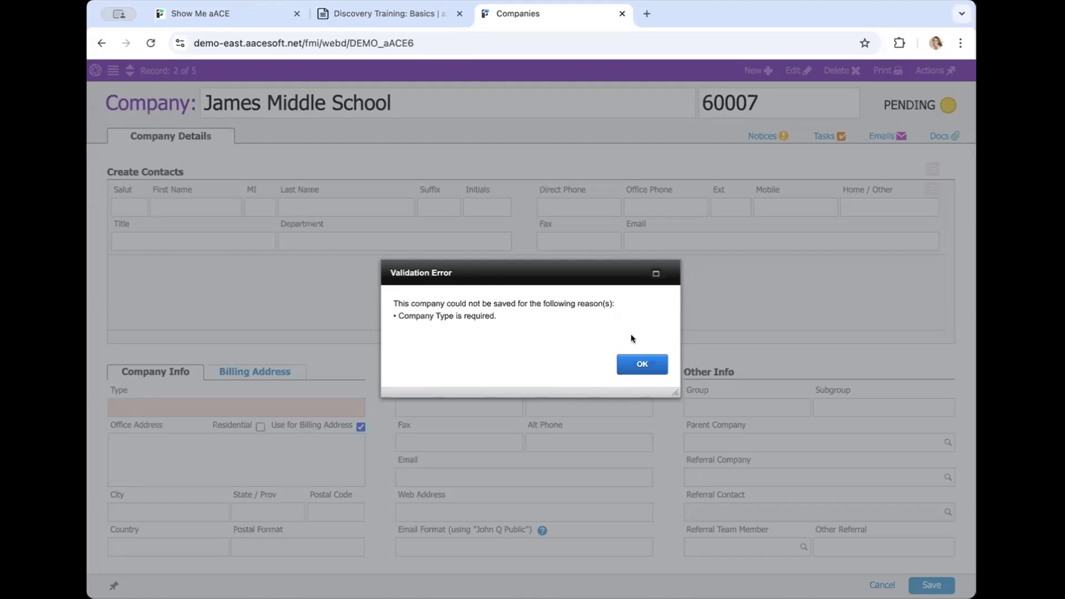
click(653, 366)
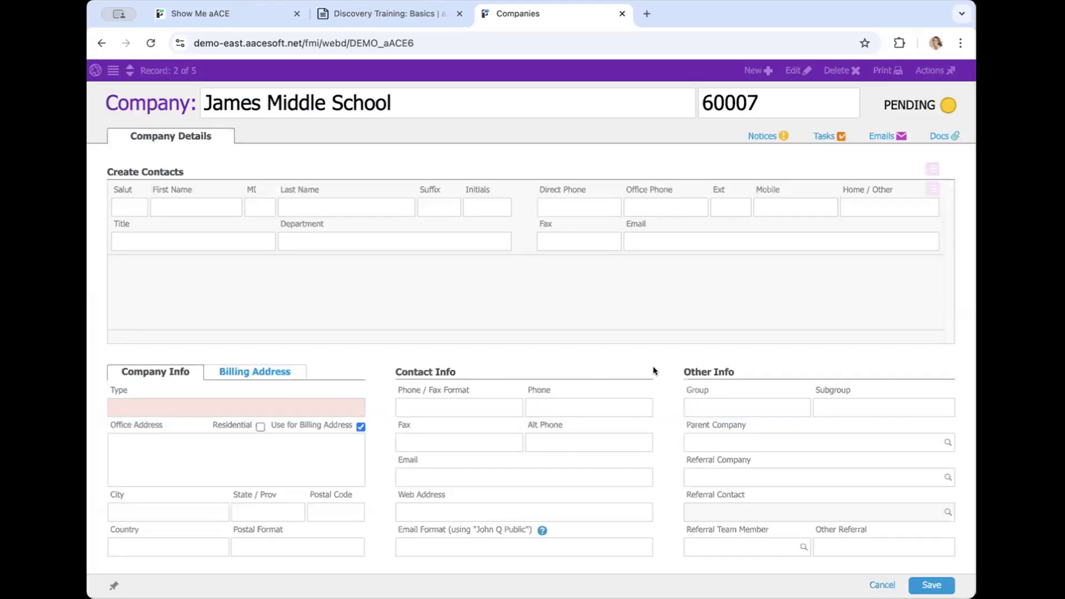
click(201, 408)
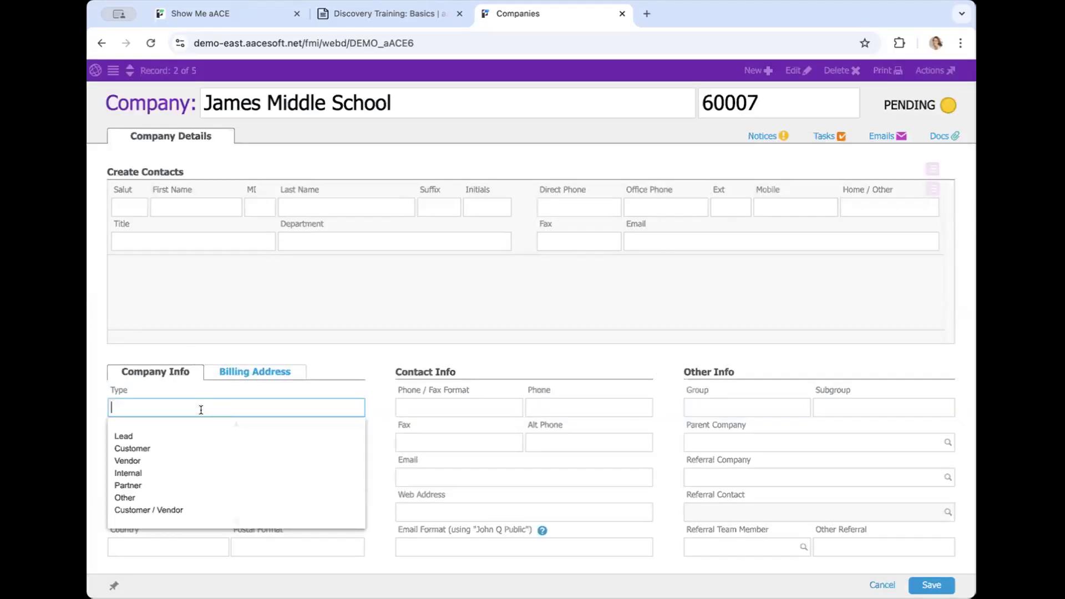
click(127, 449)
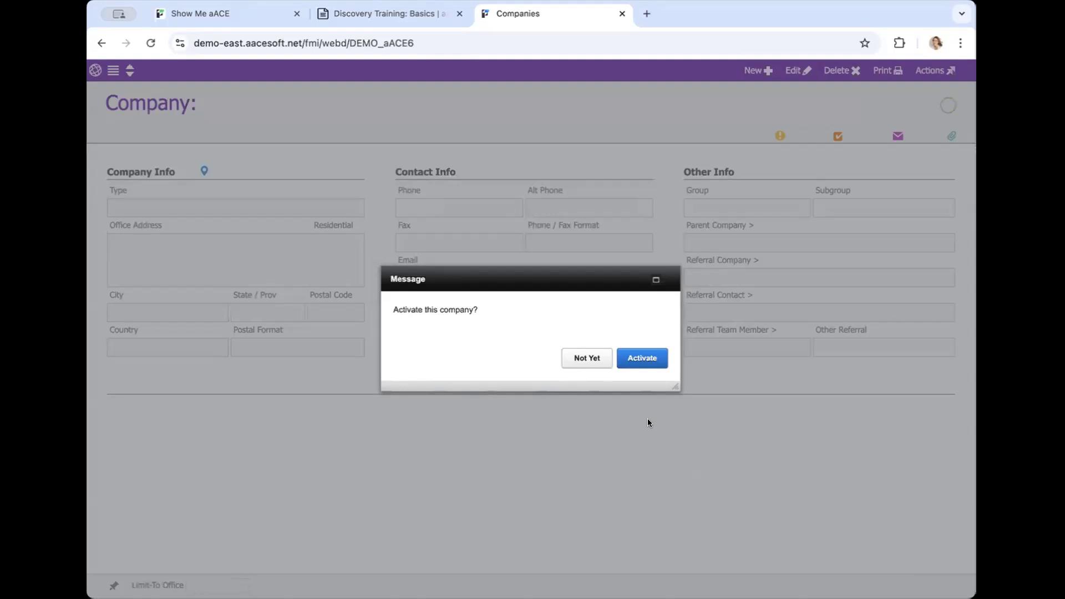
click(576, 357)
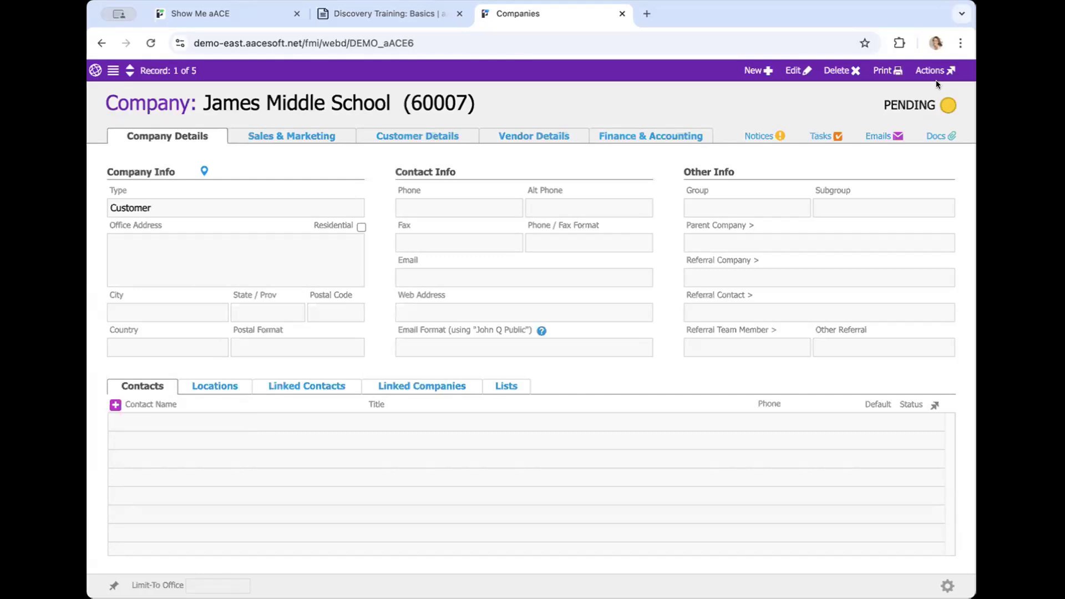
Step: Reopen the pending James Middle School record for editing, save it again and activate the company
click(793, 74)
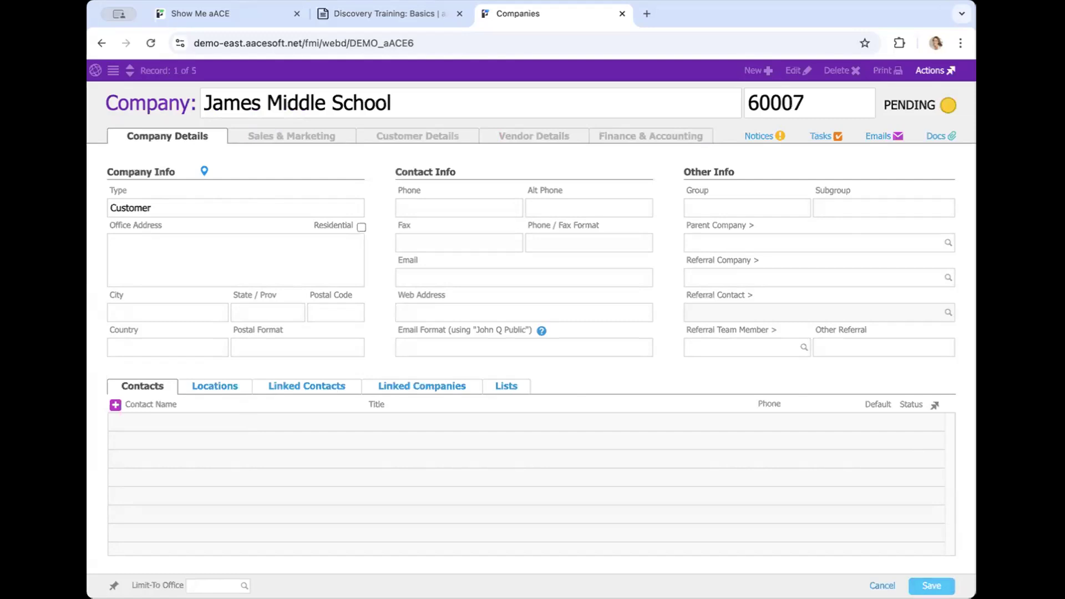
click(932, 586)
click(621, 356)
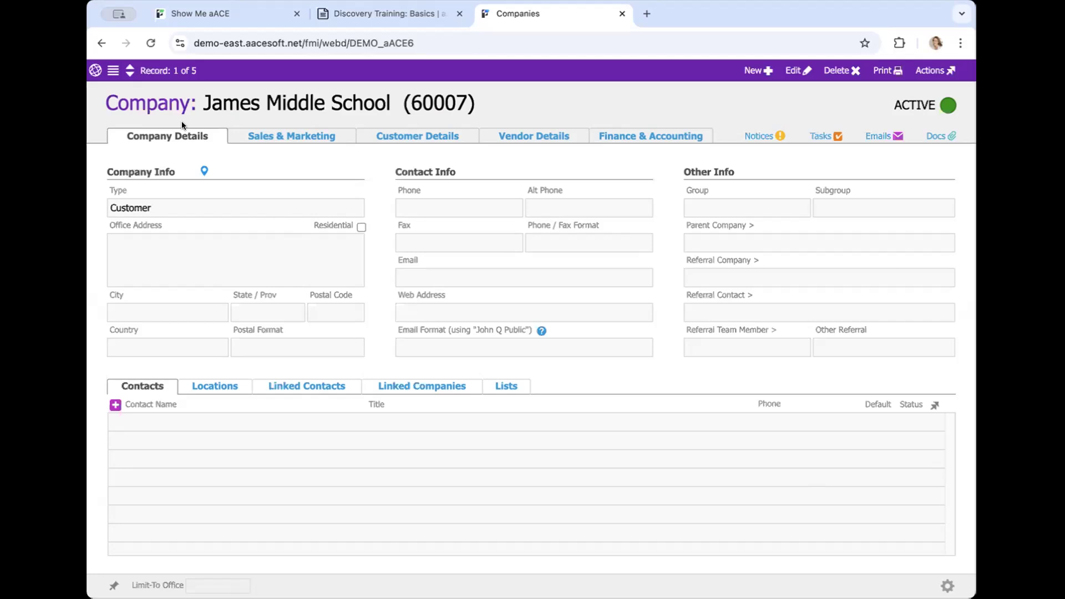
Step: Edit James Middle School to enter its office street address and postal code, letting the postal code fill in the city and state
click(794, 72)
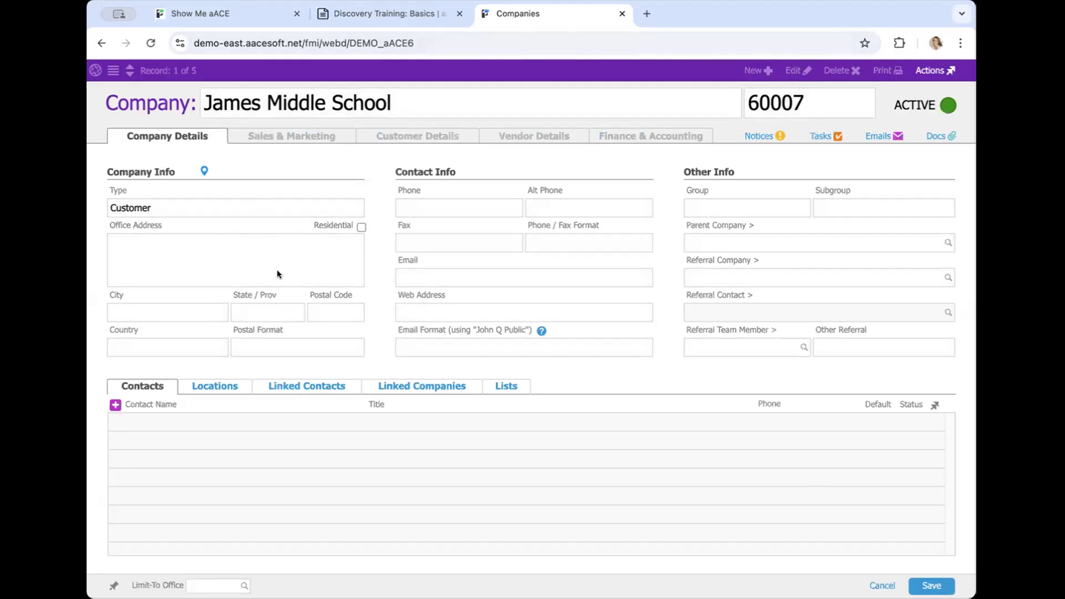
click(312, 258)
text(12345 Everywhere)
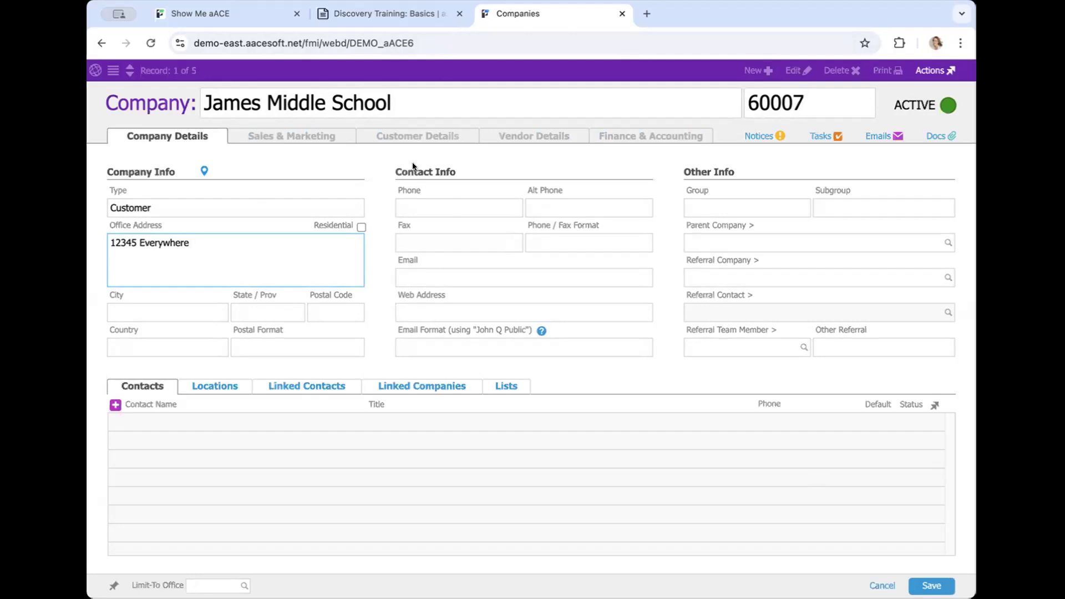
click(341, 313)
text(48083)
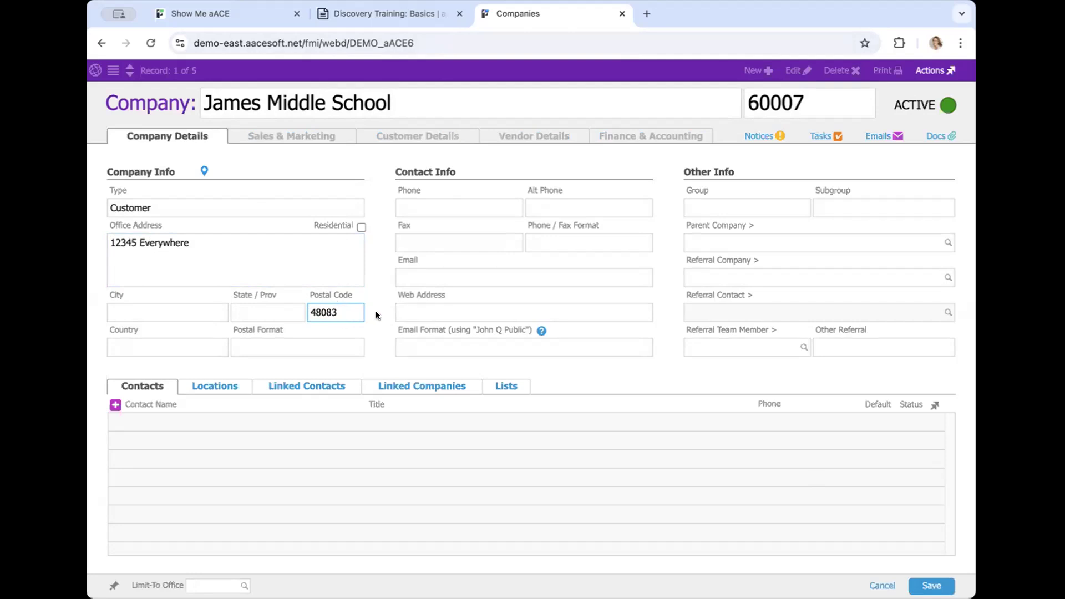
key(Tab)
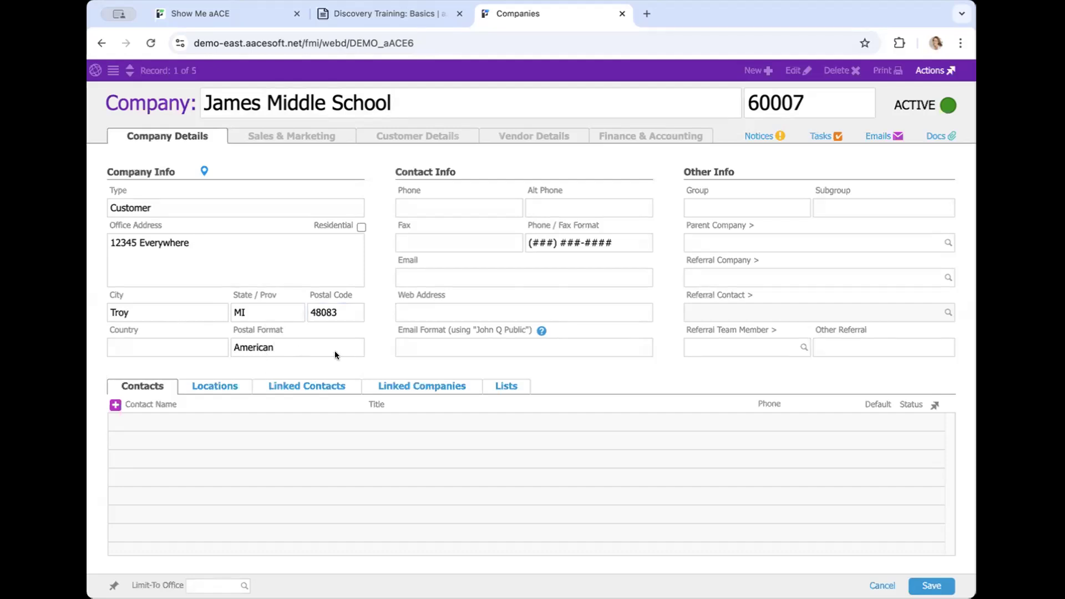
Step: Save the company's address change and apply the new address to its related records
click(945, 588)
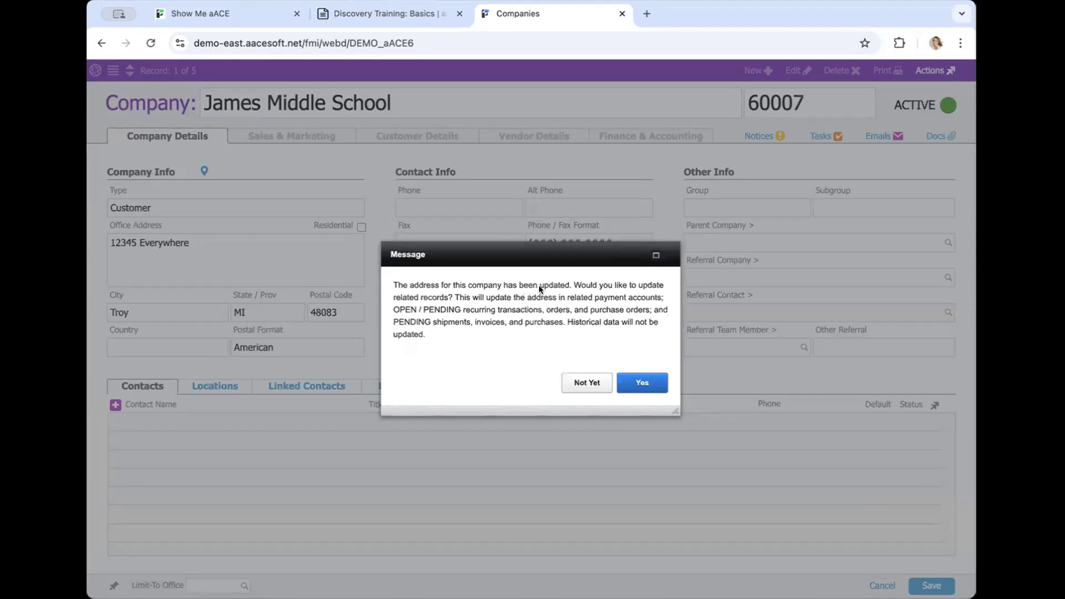
click(626, 381)
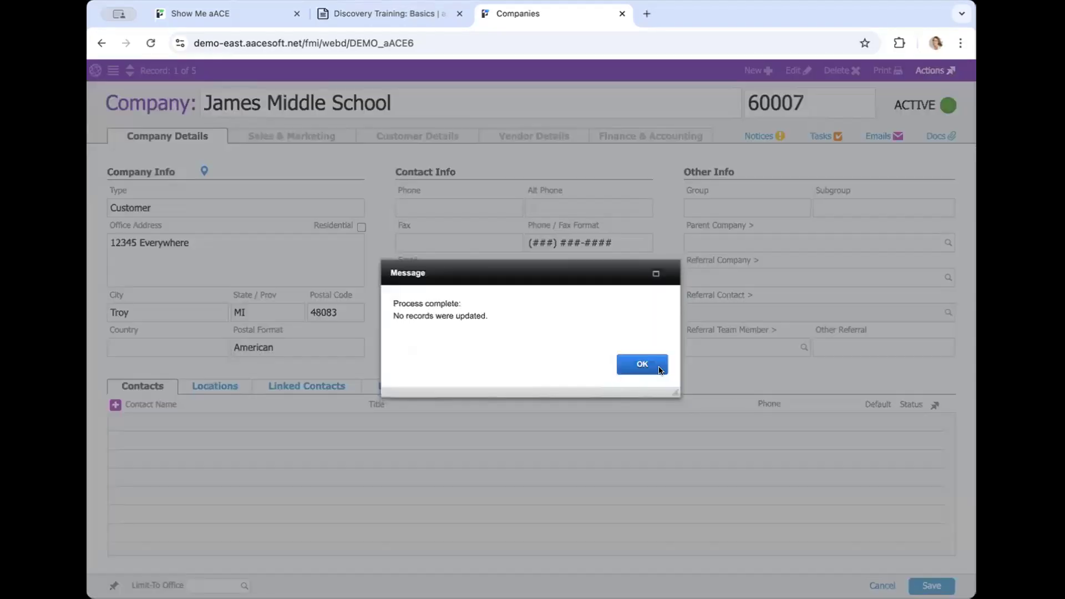
click(661, 370)
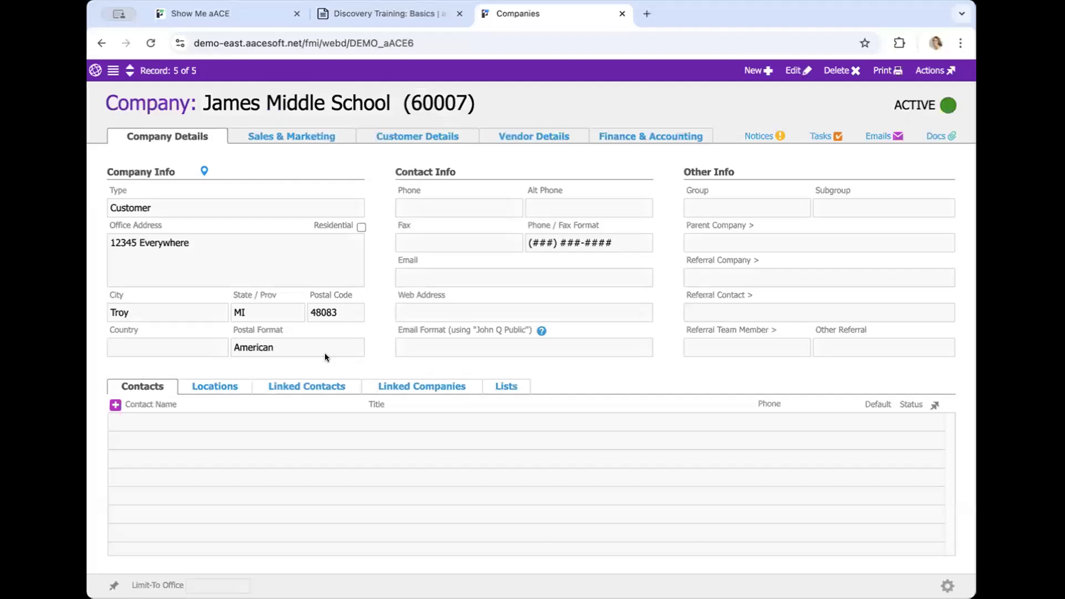